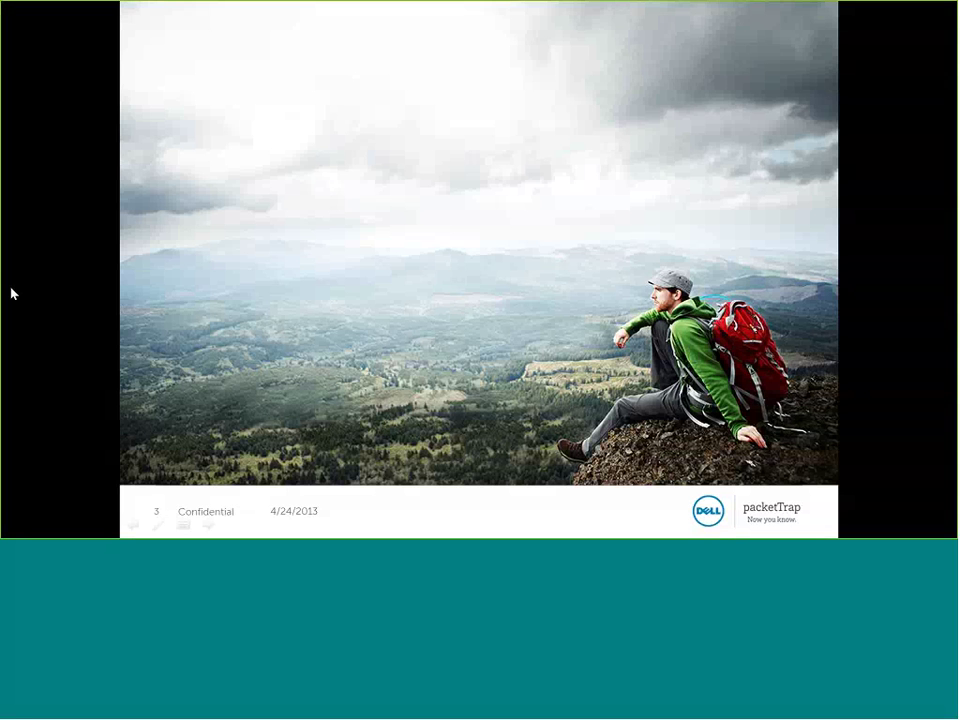
# Switch from the PowerPoint slide 3 to the browser showing ticket 1340's PacketTrap-PSA log
pyautogui.moveTo(1, 293)
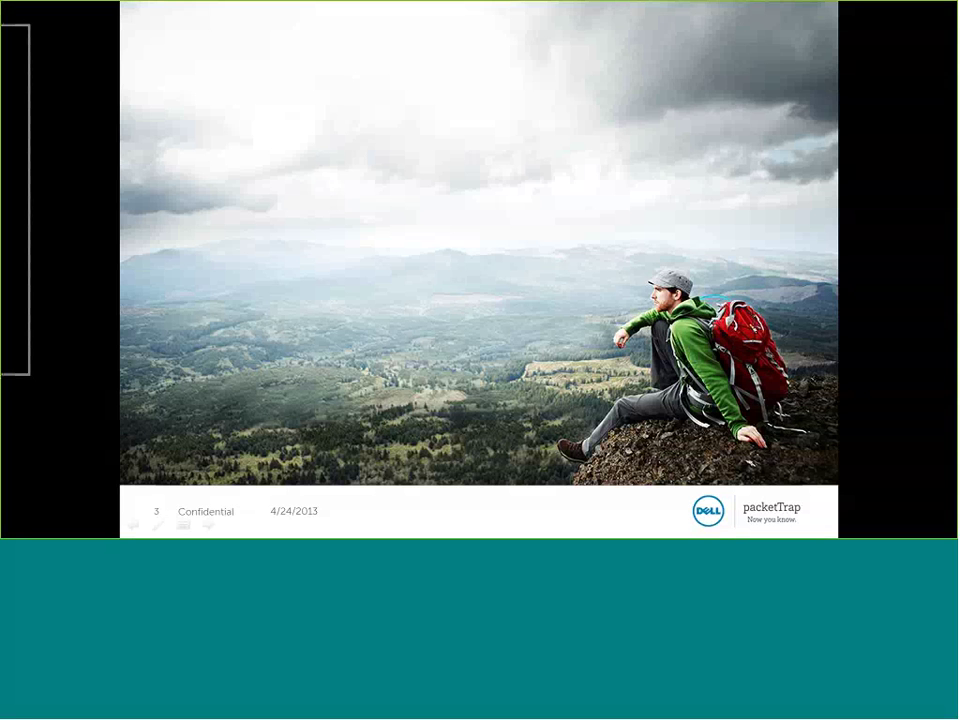
pyautogui.click(103, 79)
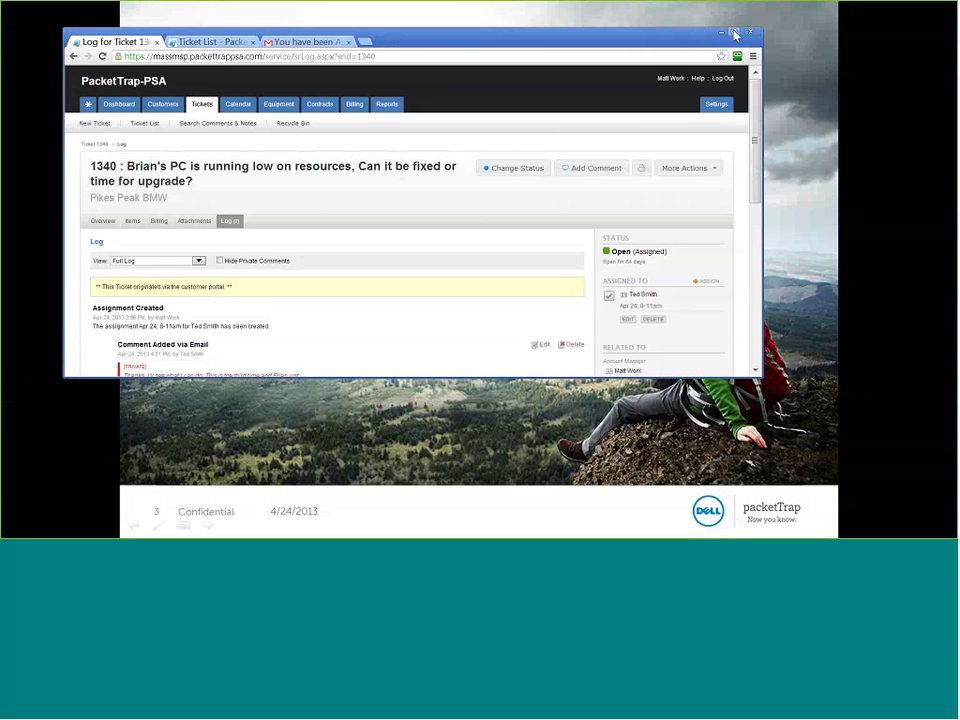
# Maximize the browser and go to PacketTrap PSA's Settings overview page
pyautogui.click(734, 34)
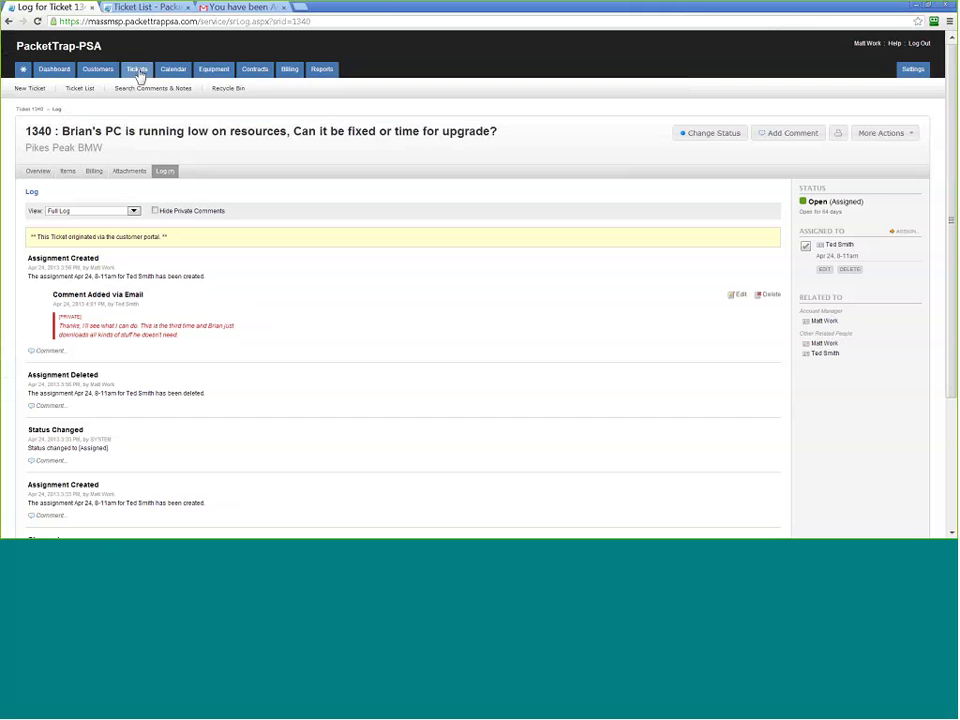
pyautogui.moveTo(54, 70)
pyautogui.click(916, 73)
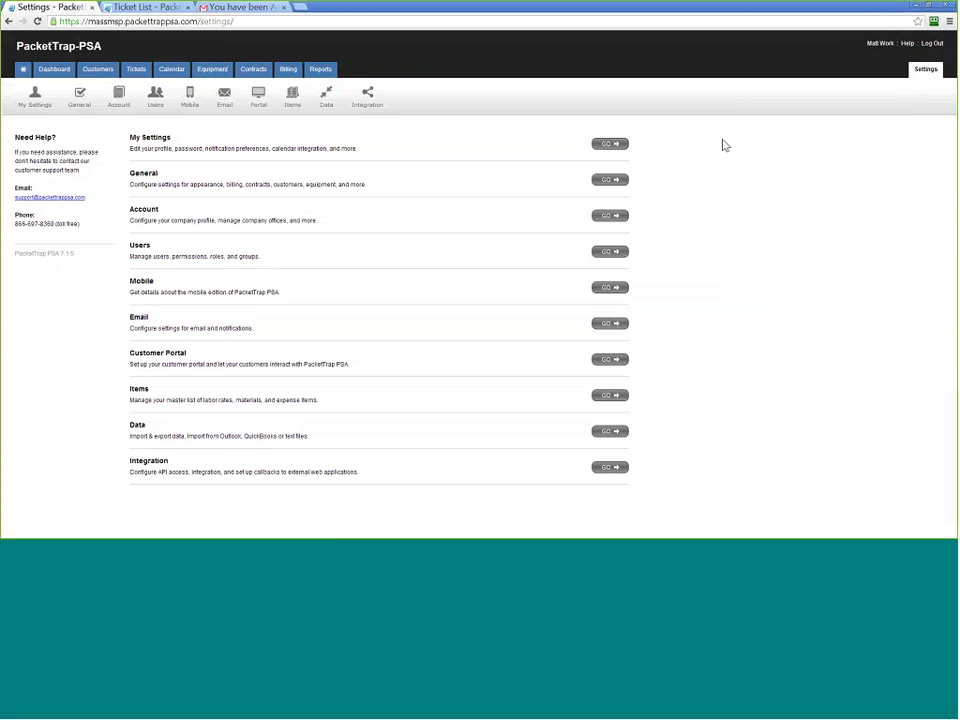
# Open the Users section to list the five active users and licence usage
pyautogui.click(152, 172)
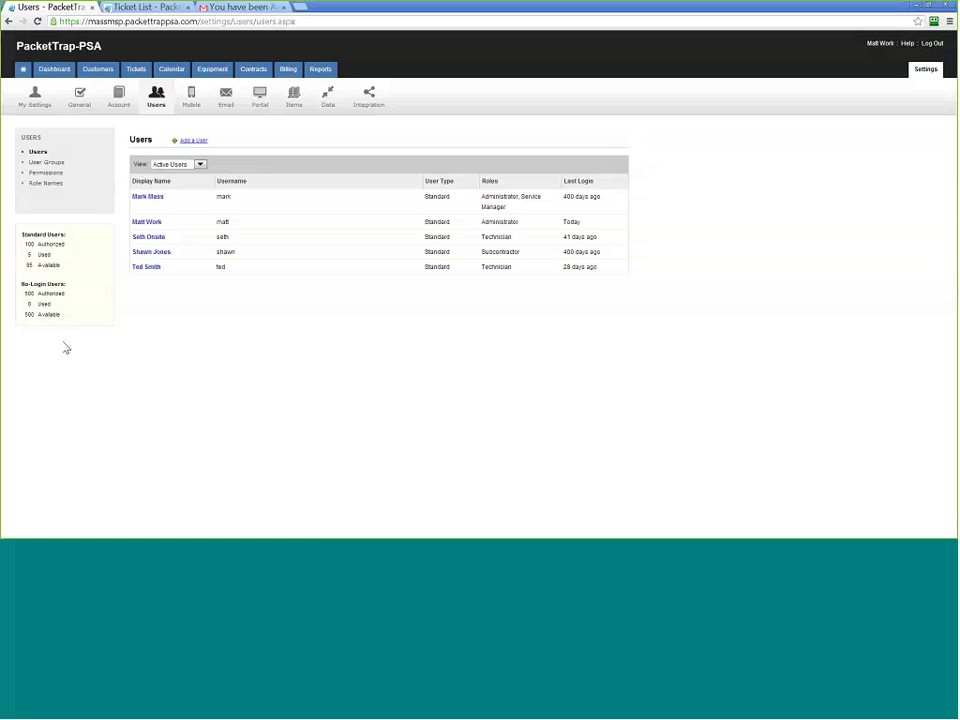
pyautogui.click(260, 110)
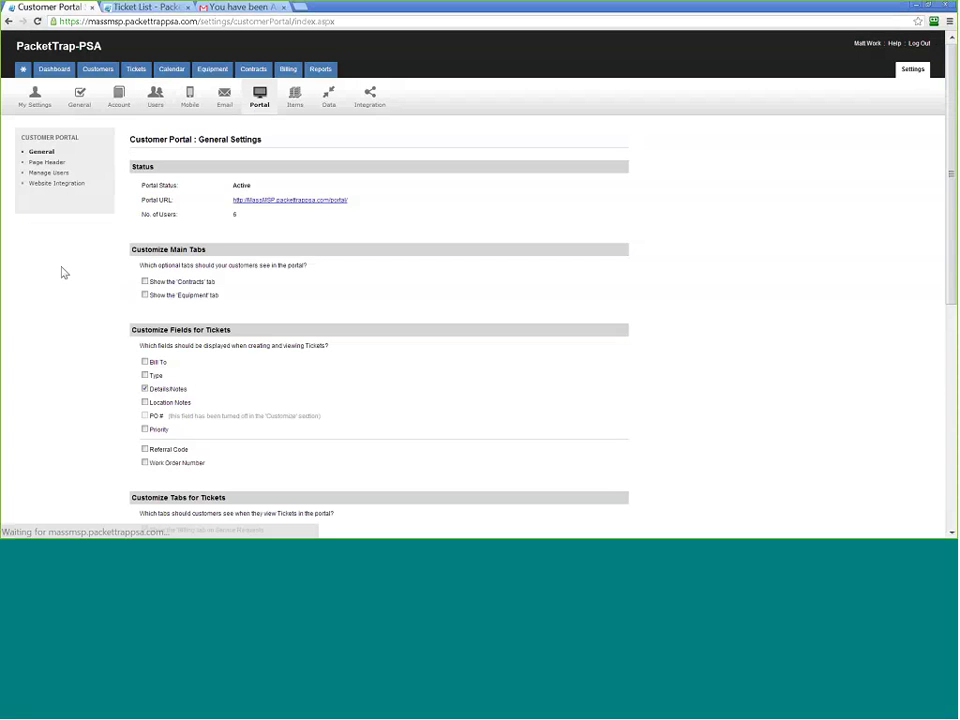
pyautogui.click(51, 173)
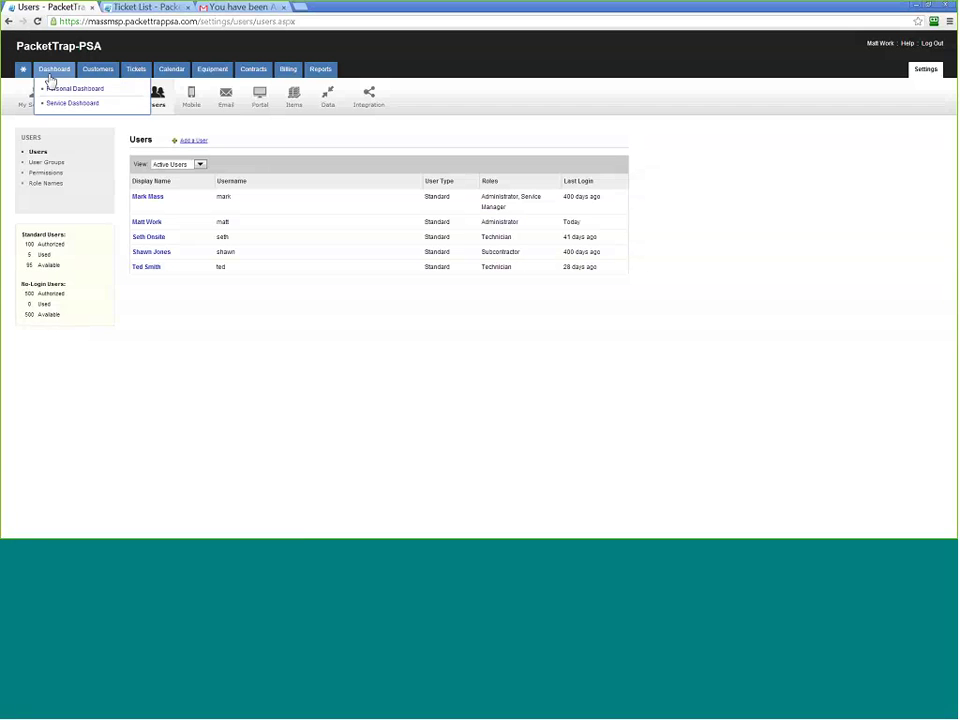
# Open the Service Dashboard summarising past-due items and today's tickets for April 24, 2013
pyautogui.click(48, 78)
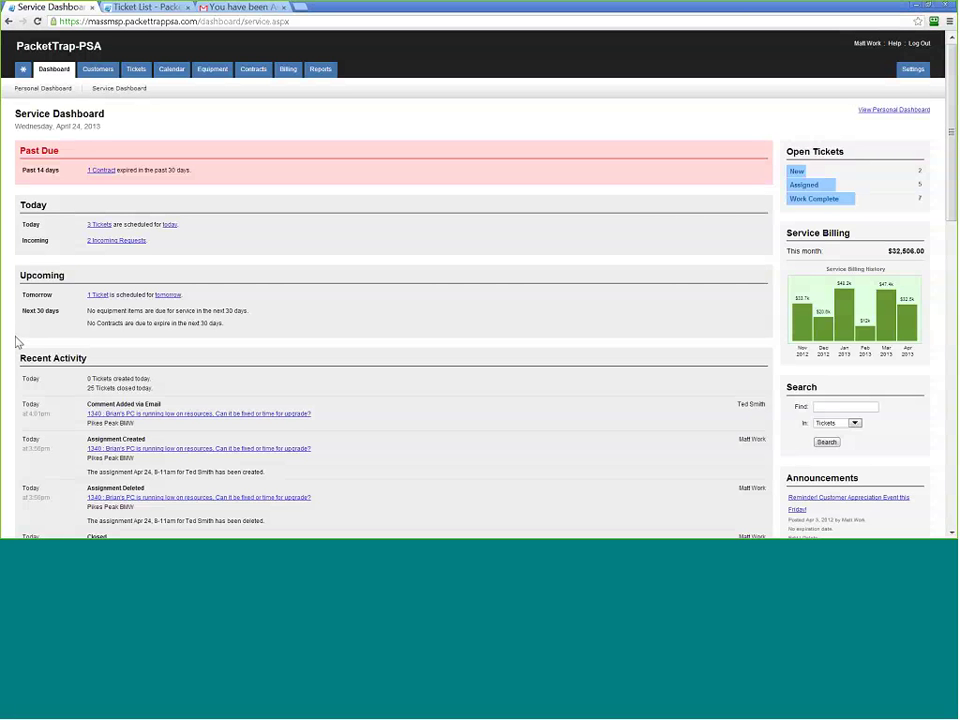
pyautogui.scroll(-2, 17, 343)
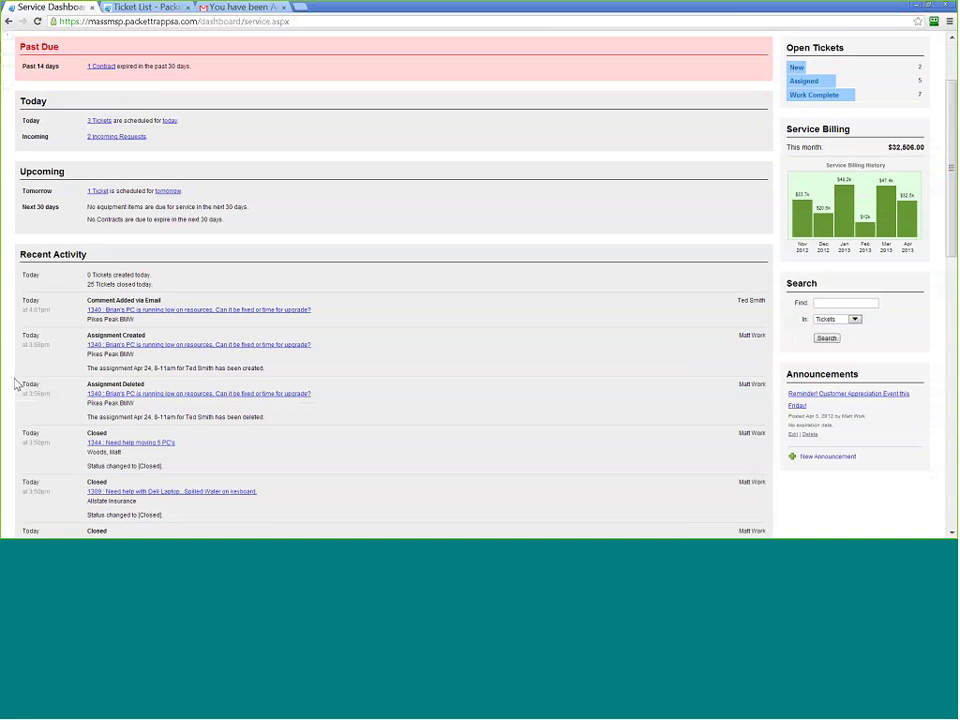
pyautogui.scroll(-2, 15, 384)
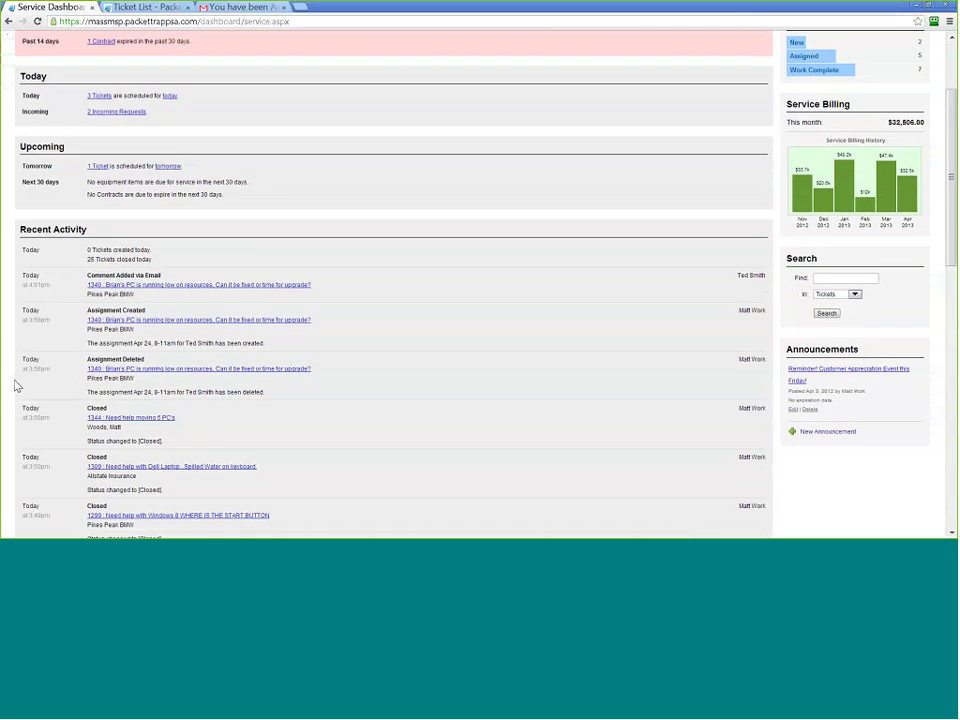
pyautogui.scroll(-3, 15, 384)
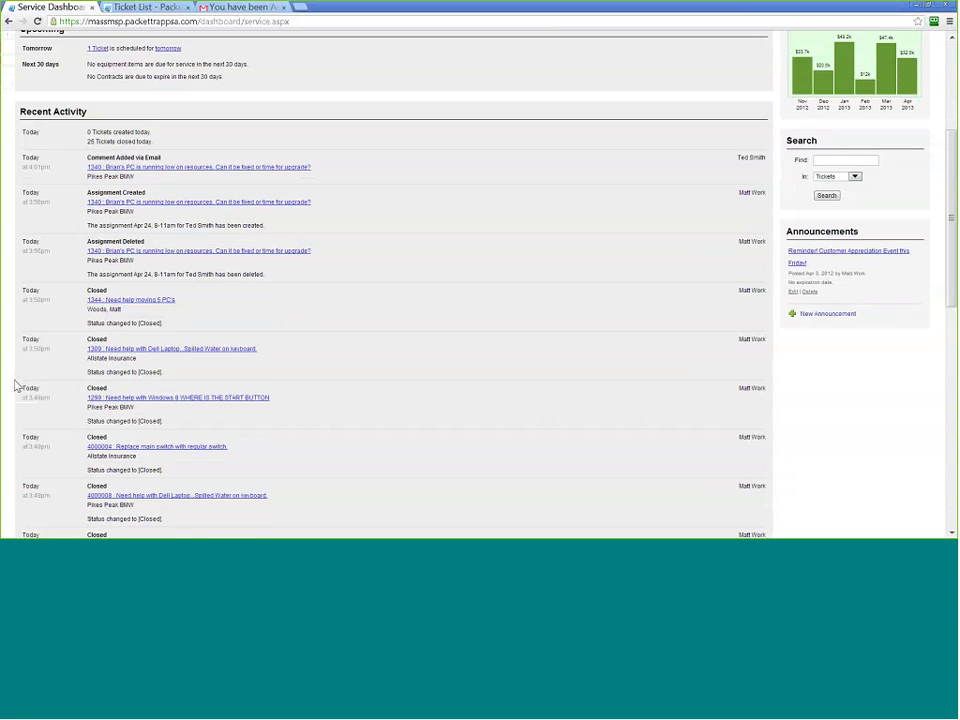
pyautogui.scroll(-3, 15, 385)
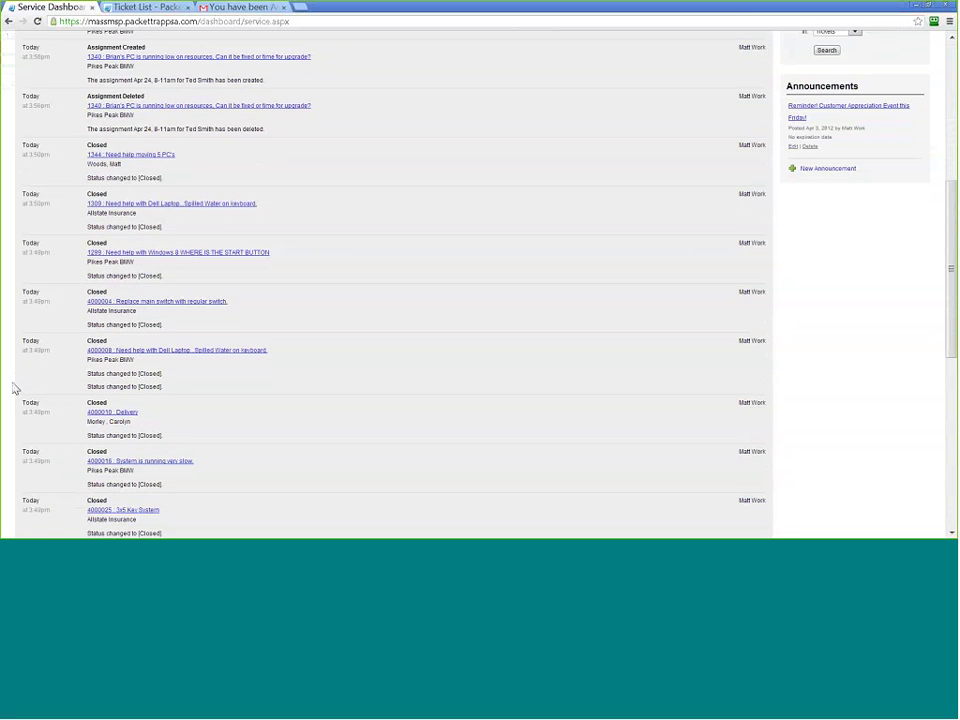
pyautogui.scroll(-3, 14, 388)
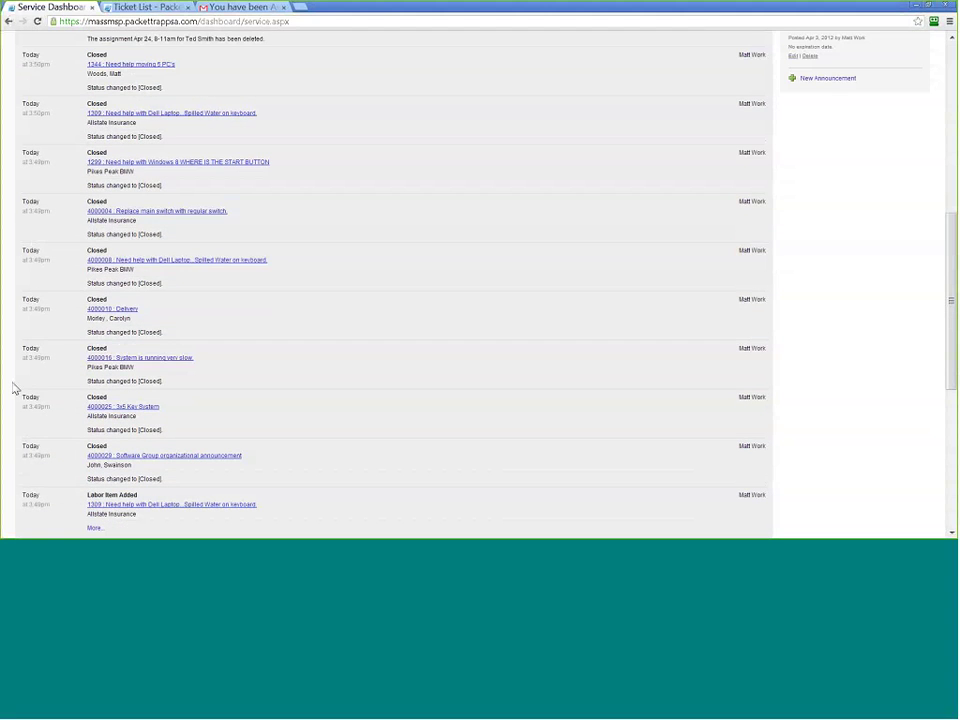
pyautogui.scroll(-4, 13, 389)
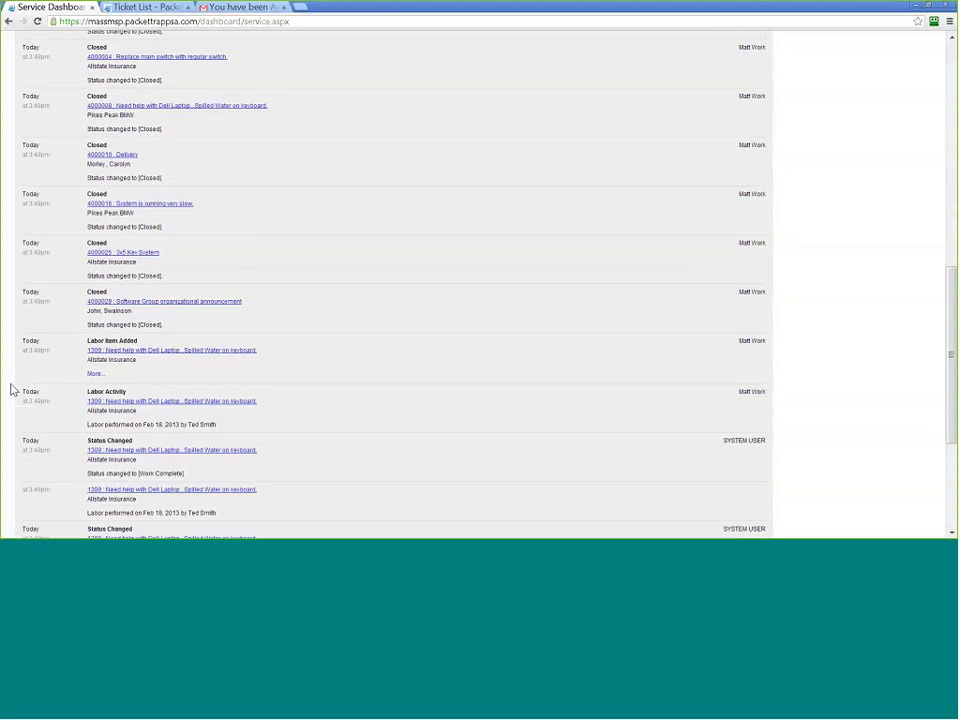
pyautogui.scroll(-3, 13, 389)
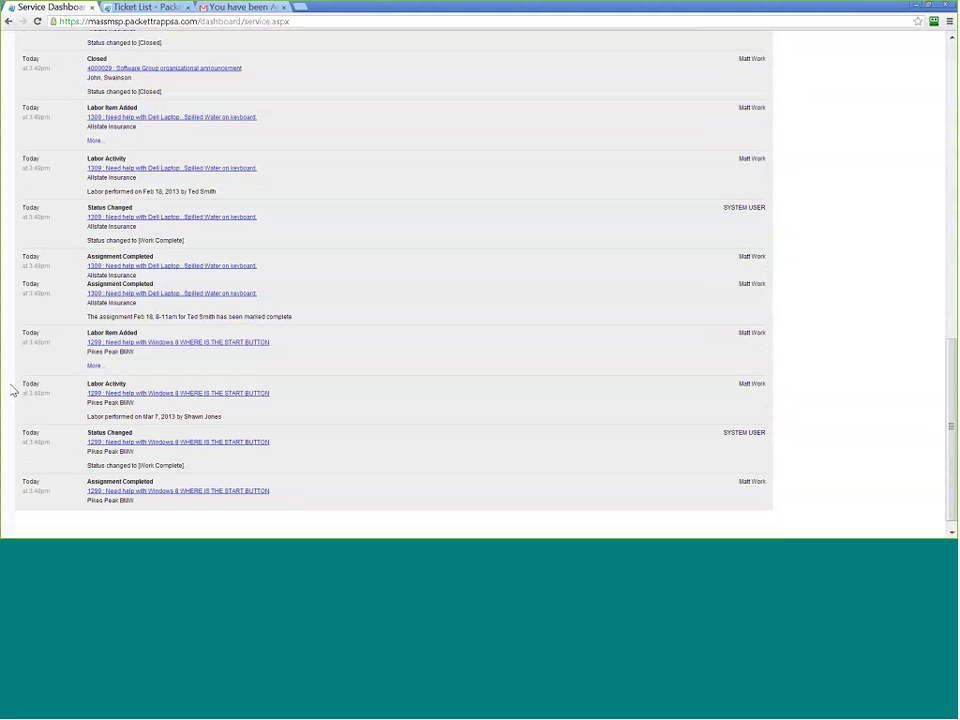
pyautogui.scroll(7, 13, 389)
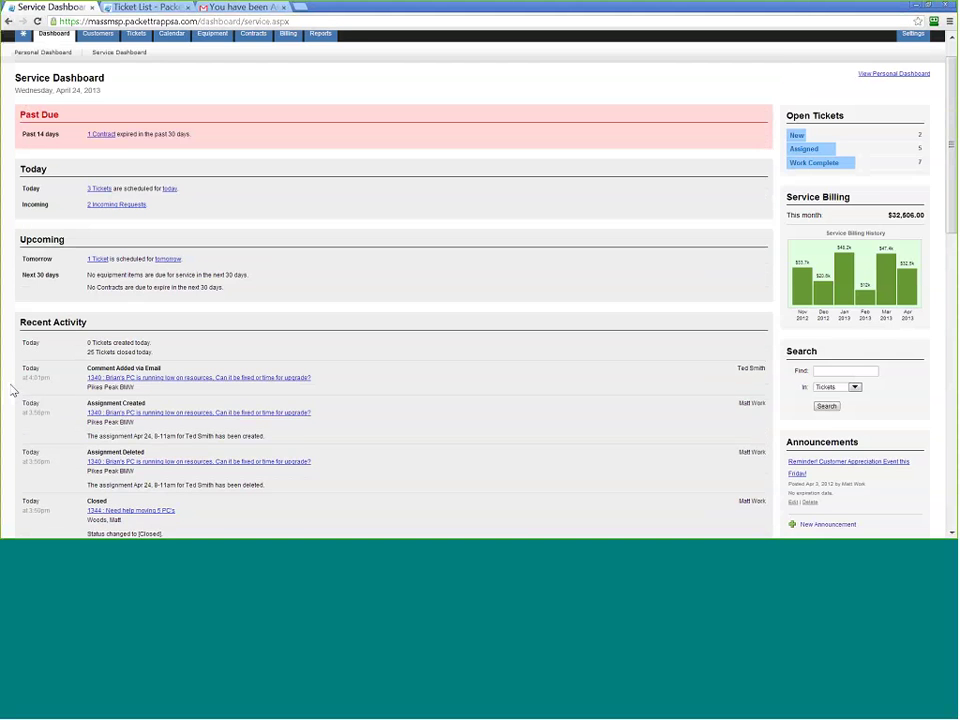
pyautogui.scroll(1, 13, 389)
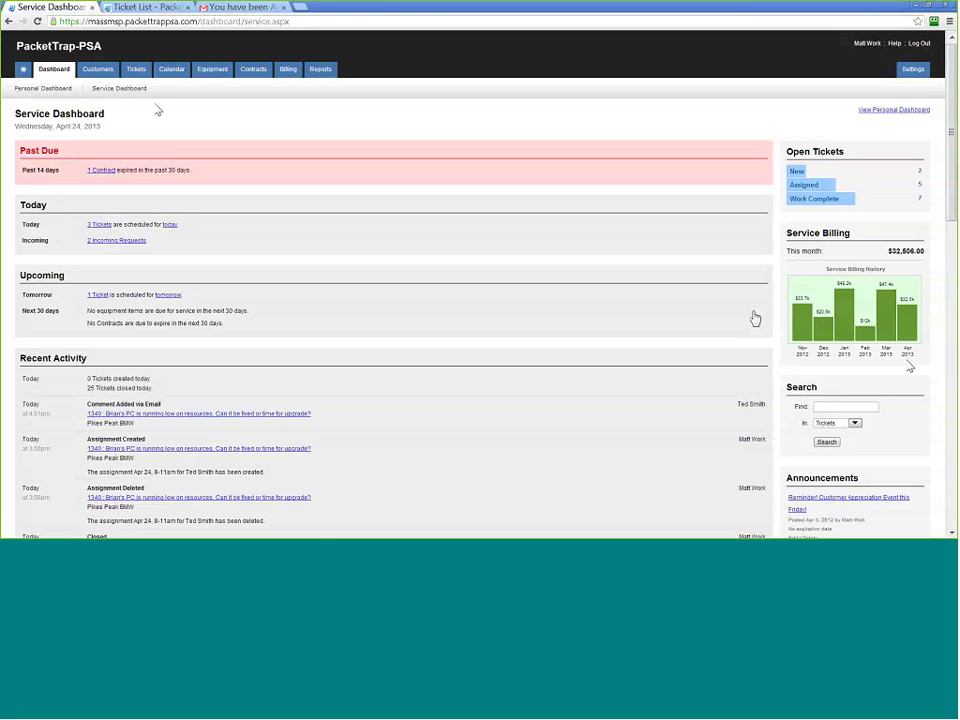
# Visit the Customer List and its Find box, then open the Work Complete Ticket List
pyautogui.moveTo(100, 70)
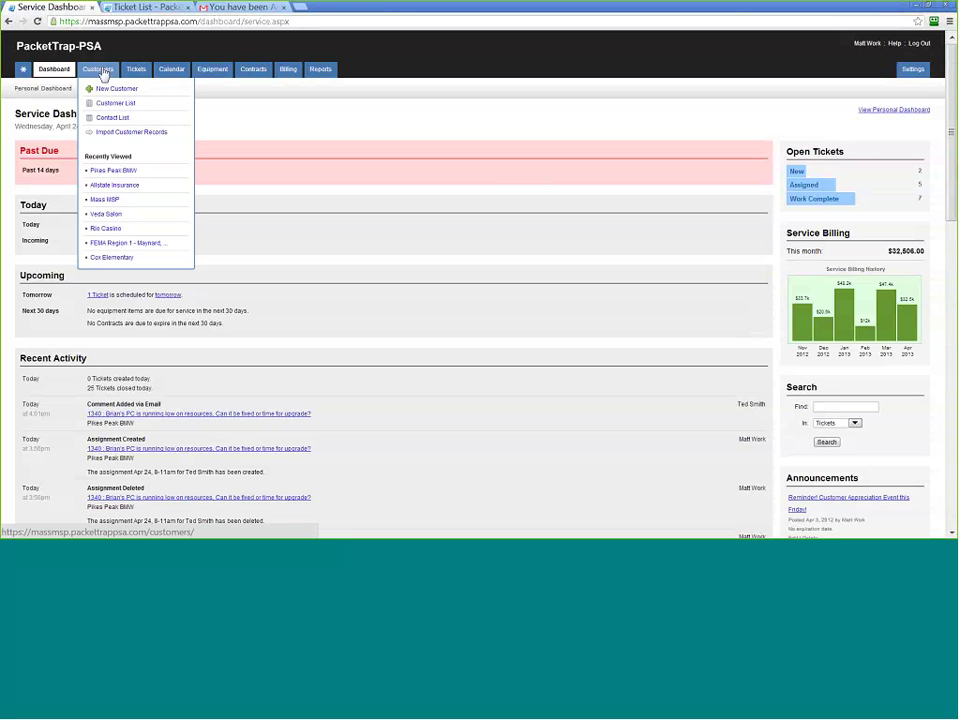
pyautogui.click(100, 70)
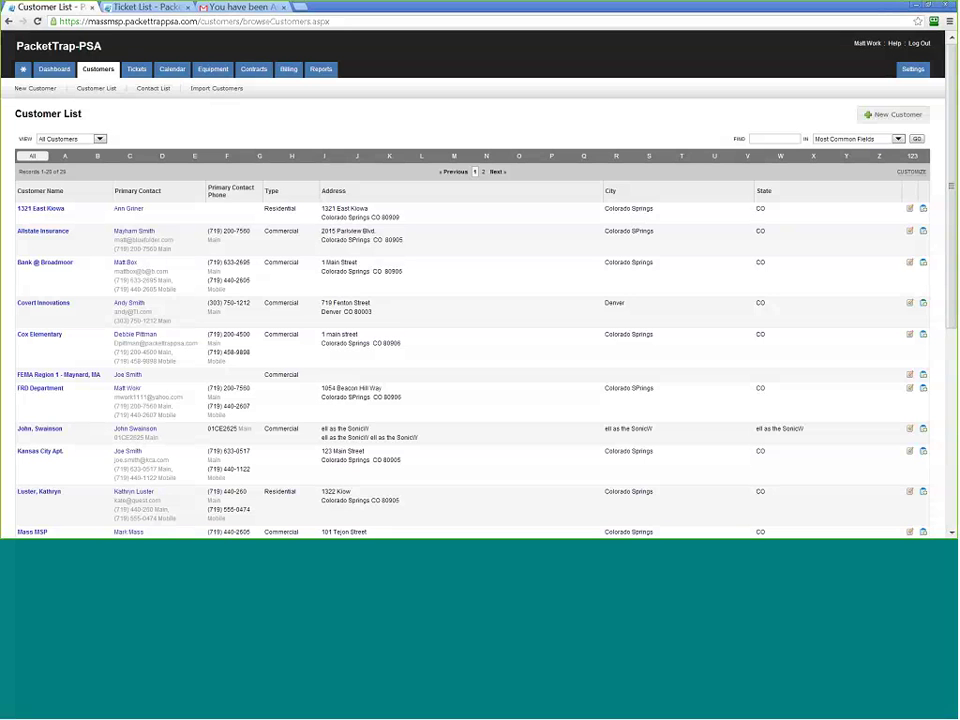
pyautogui.click(780, 138)
pyautogui.click(139, 68)
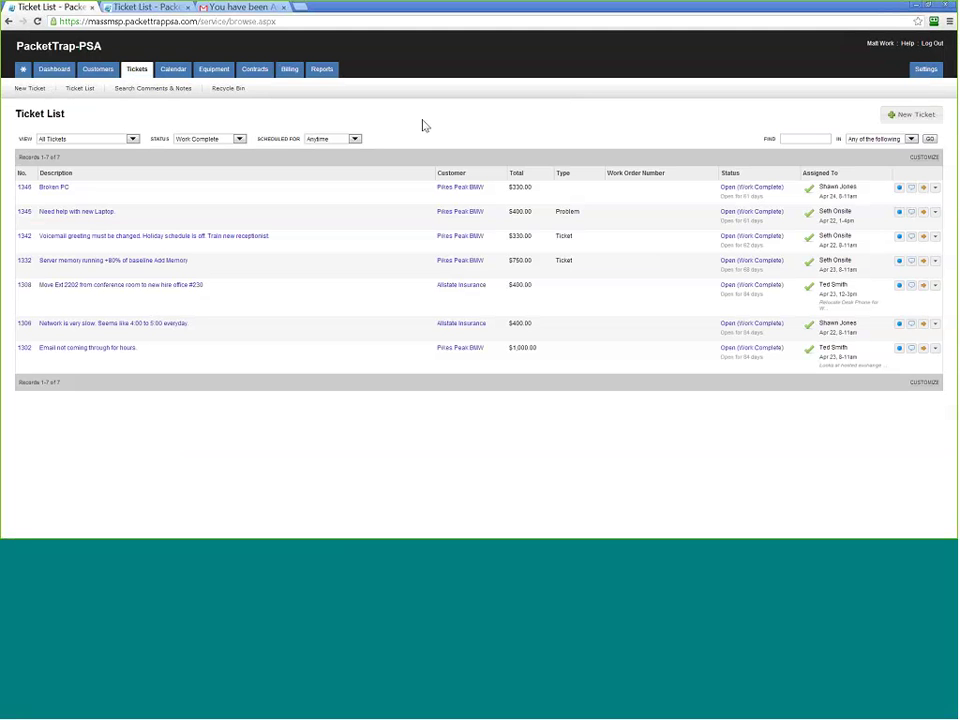
# Filter the Ticket List to Status Assigned and Scheduled For Today or Older
pyautogui.click(190, 139)
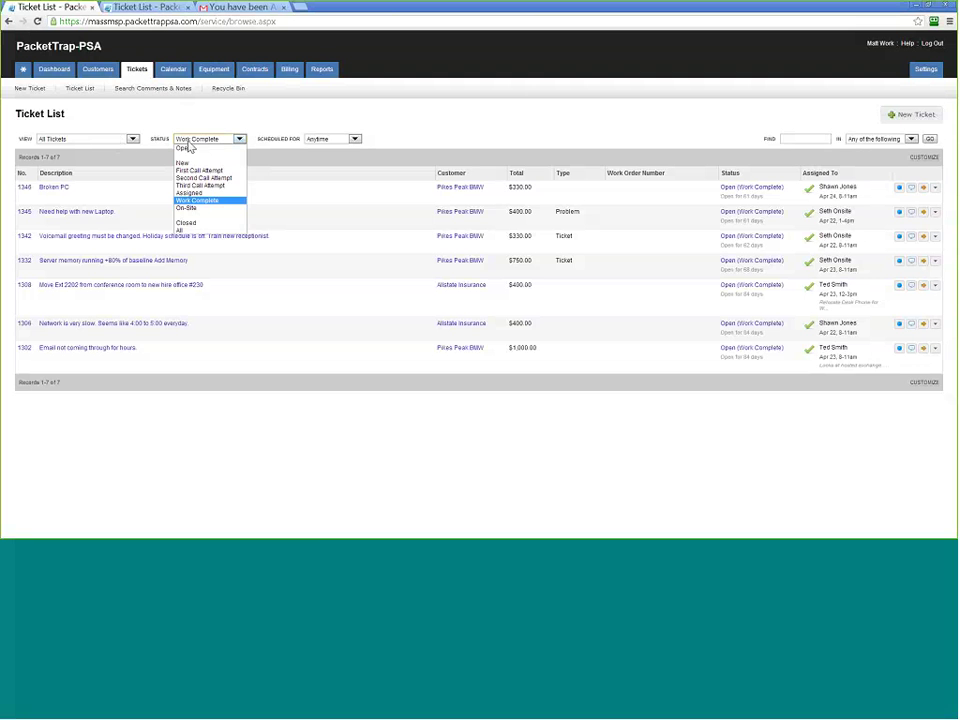
pyautogui.click(201, 193)
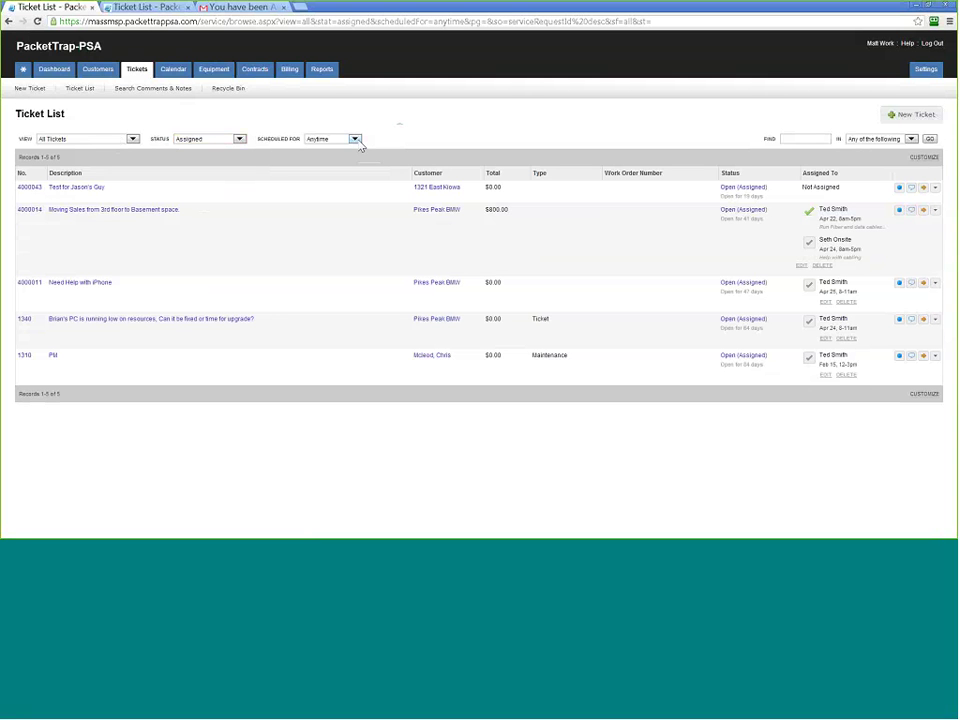
pyautogui.click(355, 139)
pyautogui.click(330, 156)
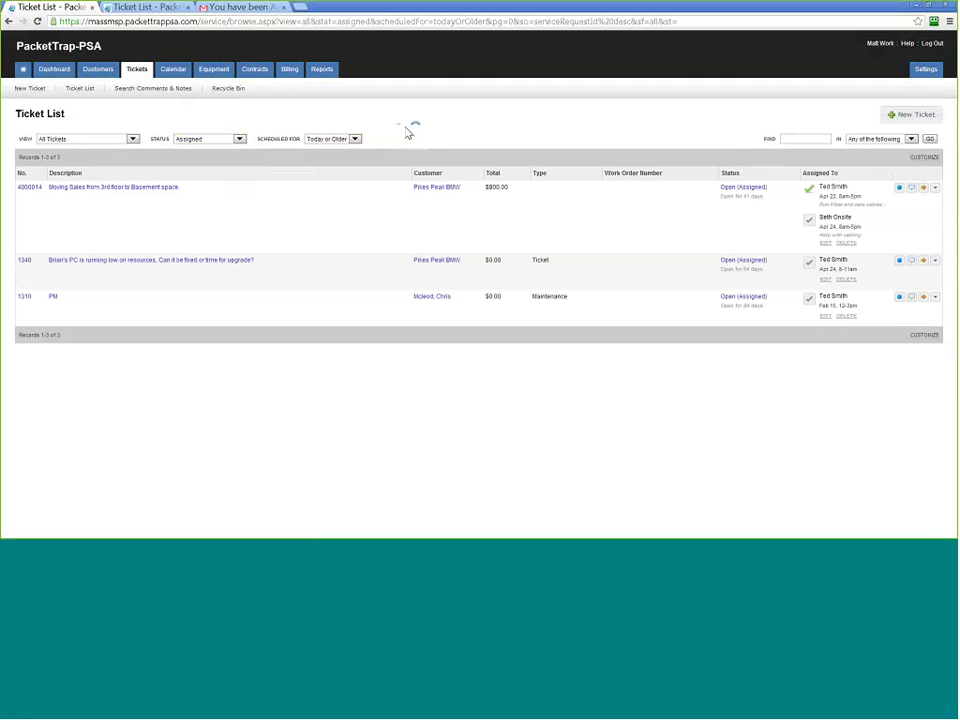
# View the weekly Team Calendar, then open the 32-item Equipment List
pyautogui.click(174, 70)
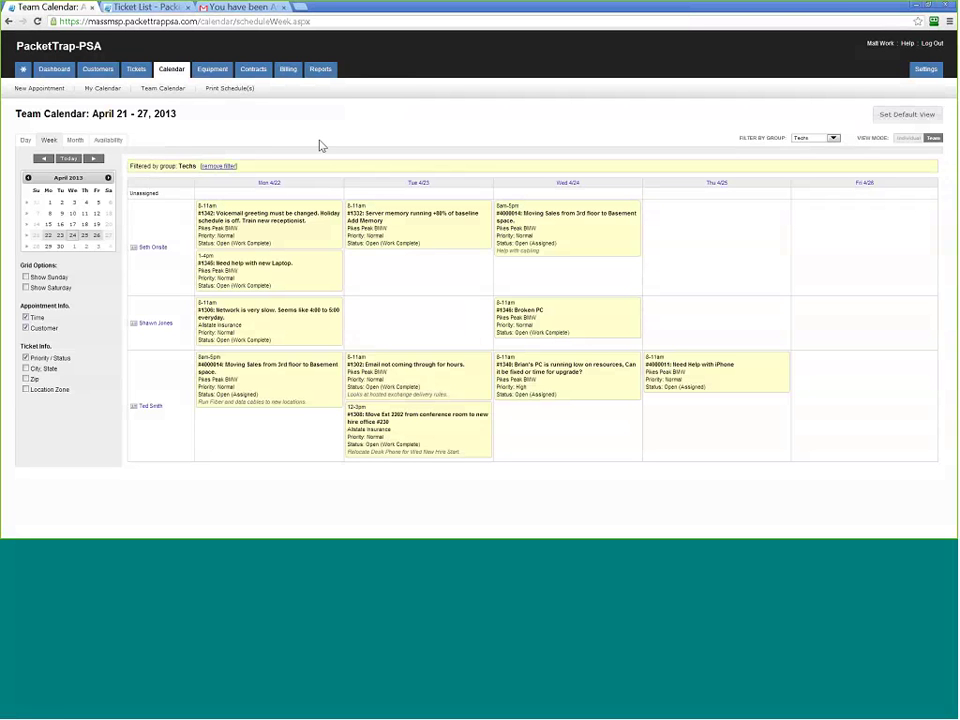
pyautogui.click(212, 72)
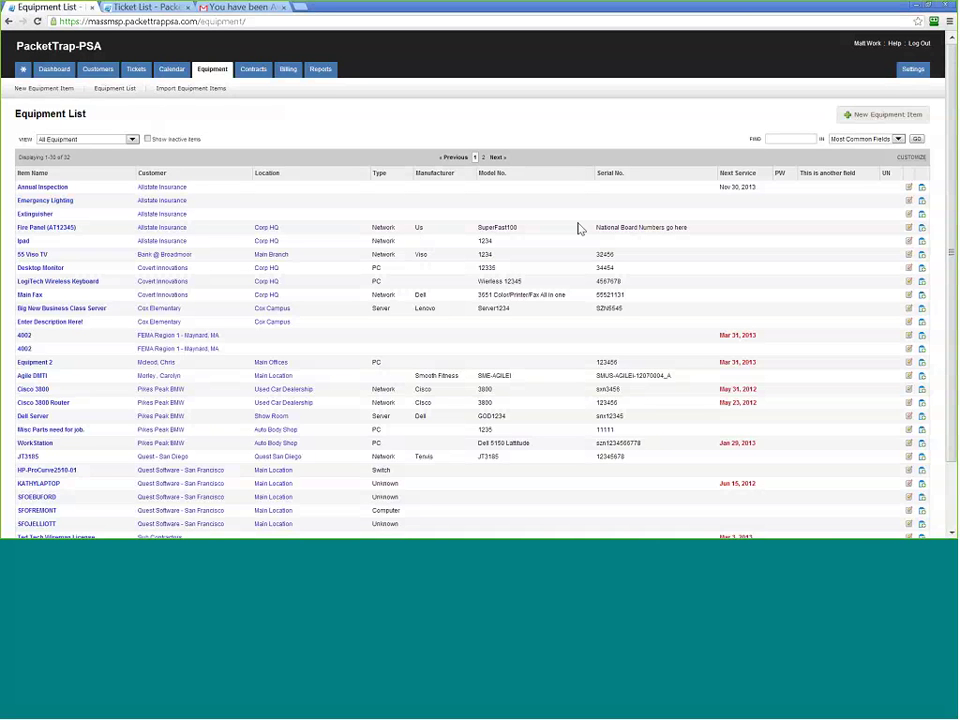
# Leave the equipment search empty and open Contracts showing the expired Unlimited Remote Support Agreement
pyautogui.click(786, 138)
pyautogui.click(588, 128)
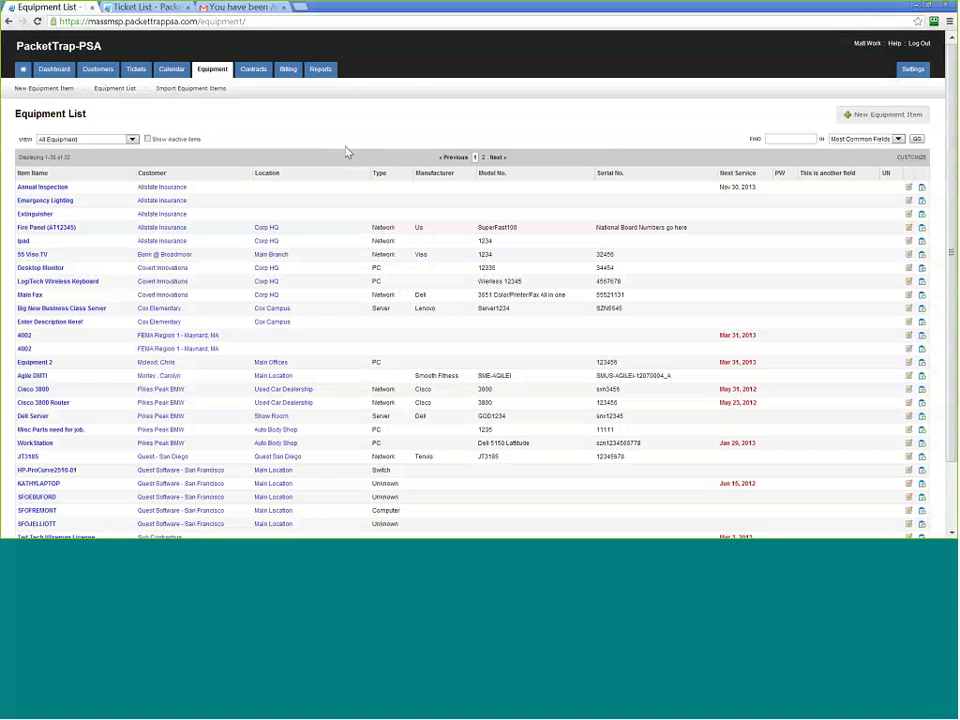
pyautogui.click(256, 74)
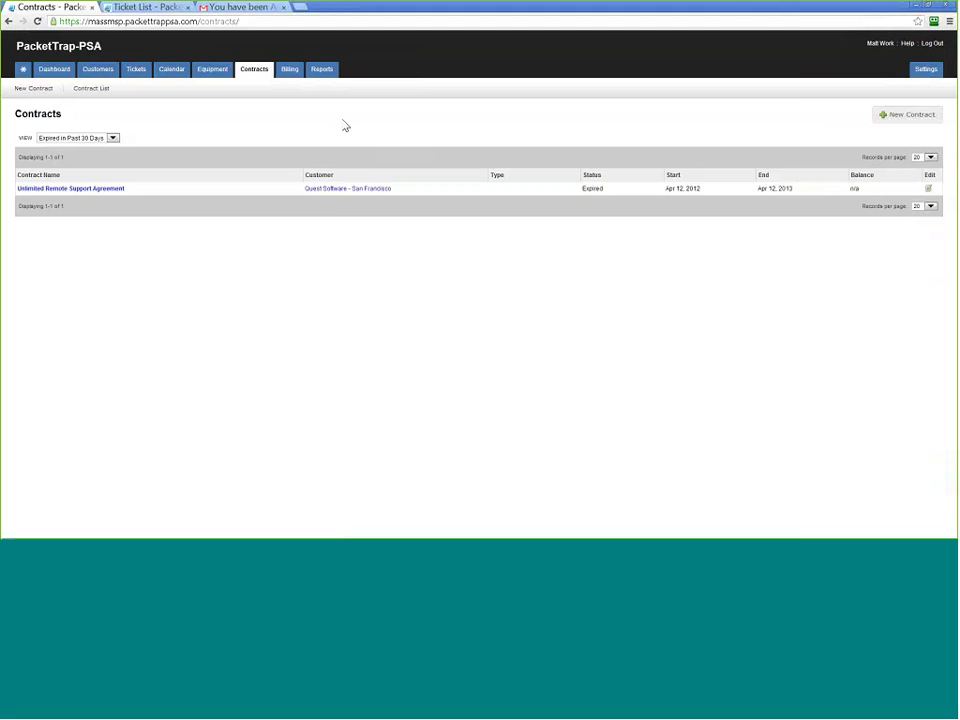
pyautogui.click(113, 137)
pyautogui.click(154, 135)
# Open Billing and review the 22 ready-to-bill tickets and five recent billing batches
pyautogui.moveTo(289, 74)
pyautogui.click(306, 104)
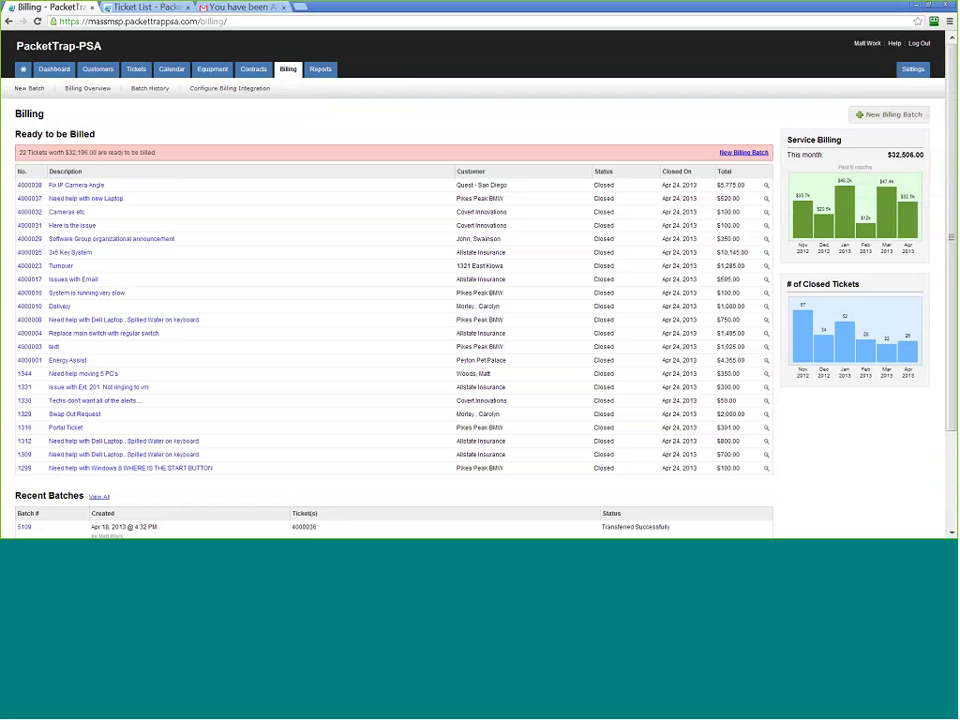
pyautogui.scroll(-3, 50, 300)
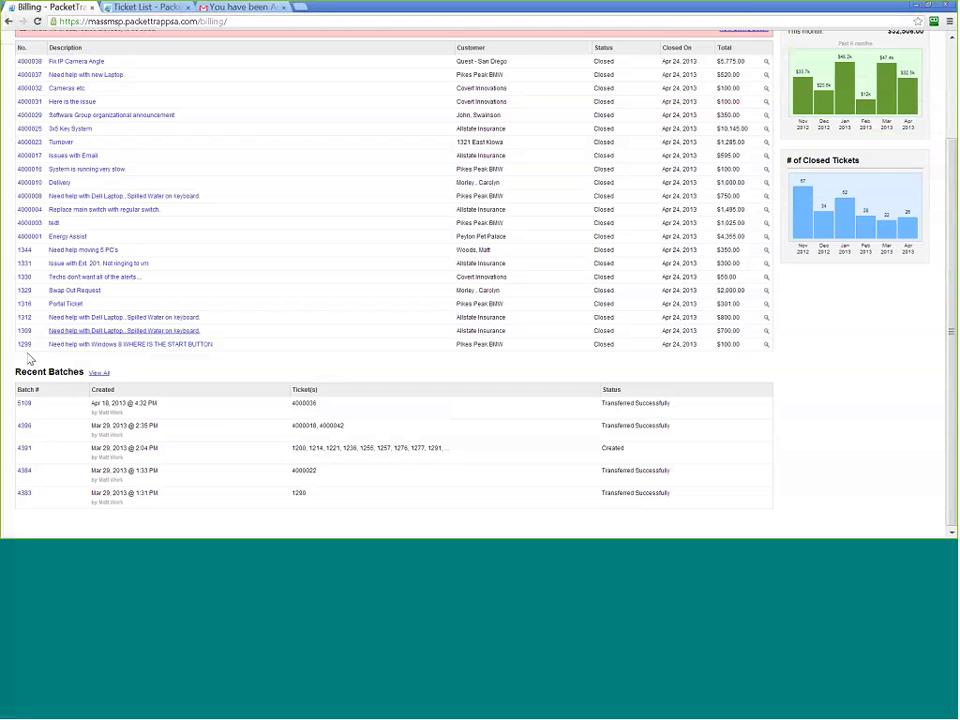
pyautogui.scroll(1, 30, 360)
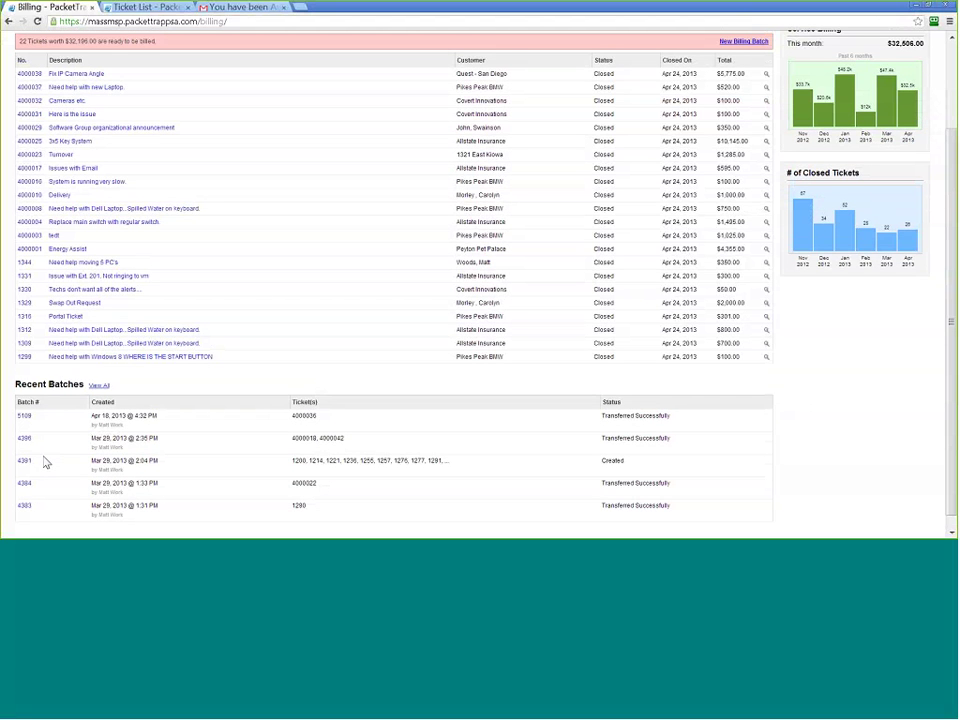
pyautogui.scroll(3, 94, 424)
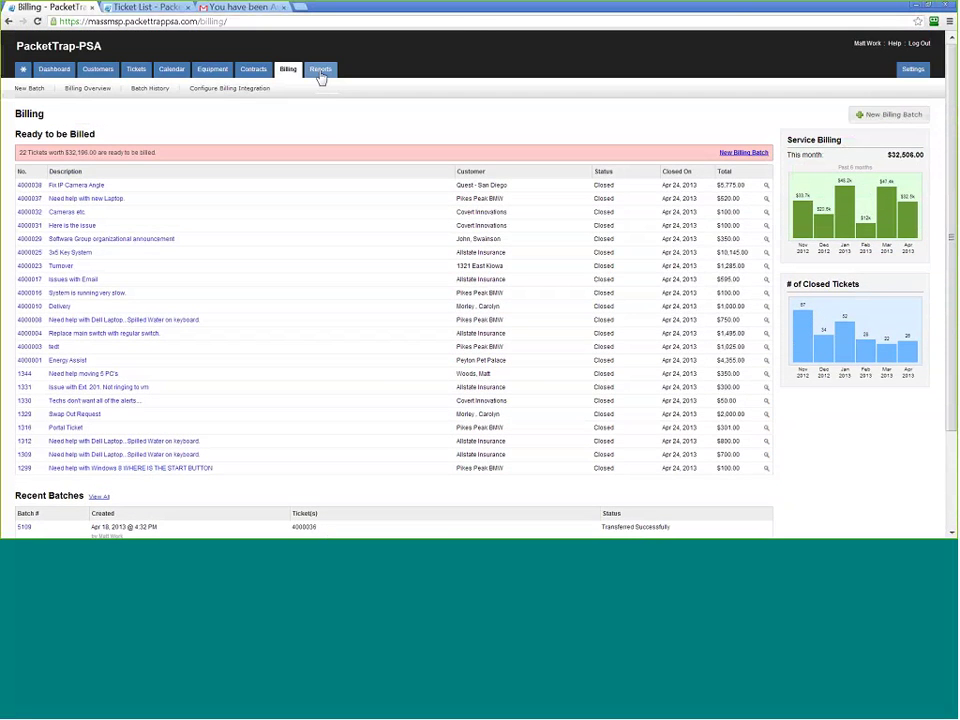
# Open Reports and browse the custom, service, billing and sales & profitability reports
pyautogui.click(321, 74)
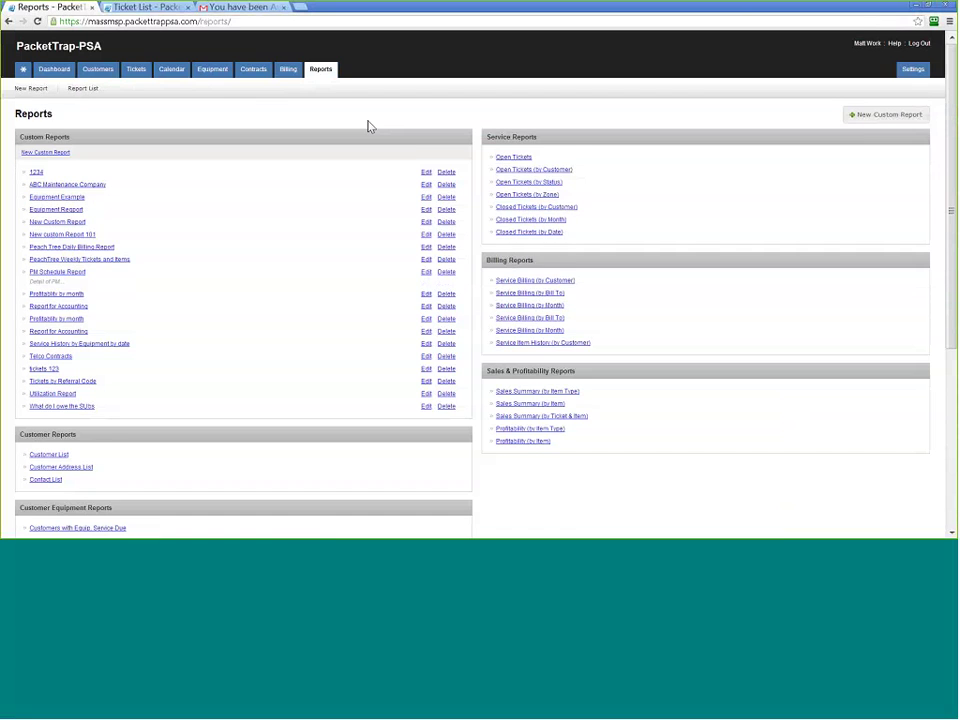
pyautogui.scroll(-2, 370, 126)
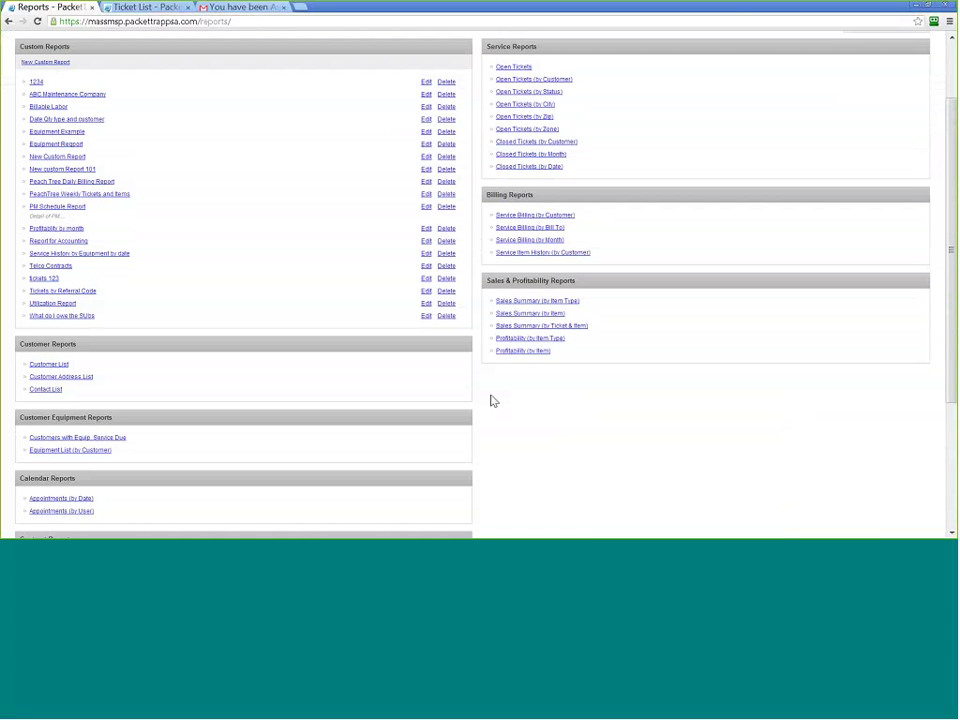
pyautogui.scroll(1, 54, 120)
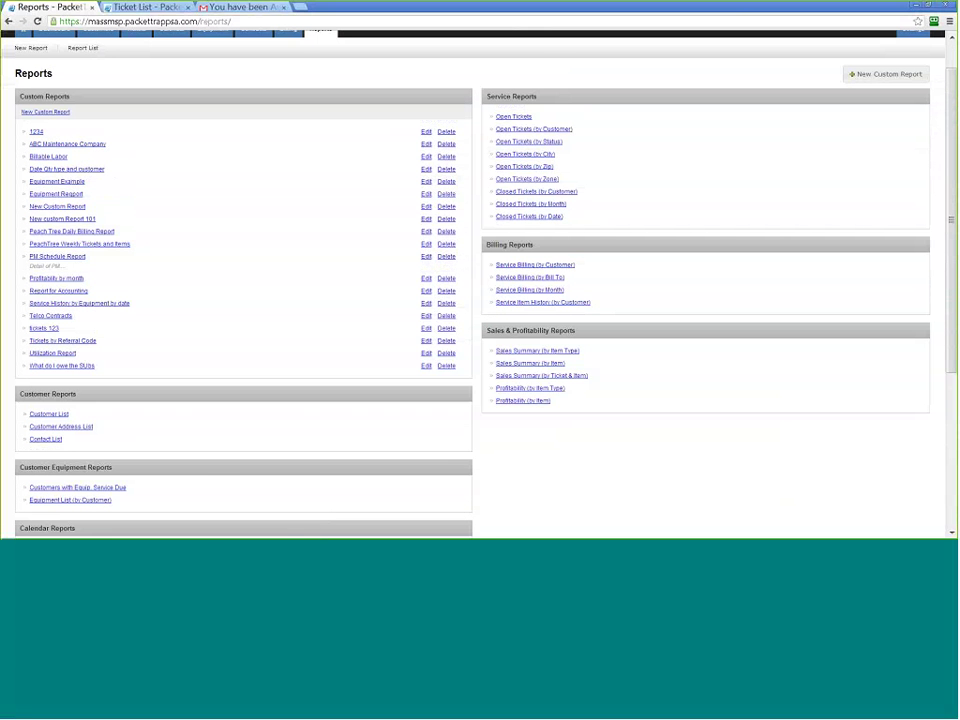
pyautogui.scroll(1, 445, 97)
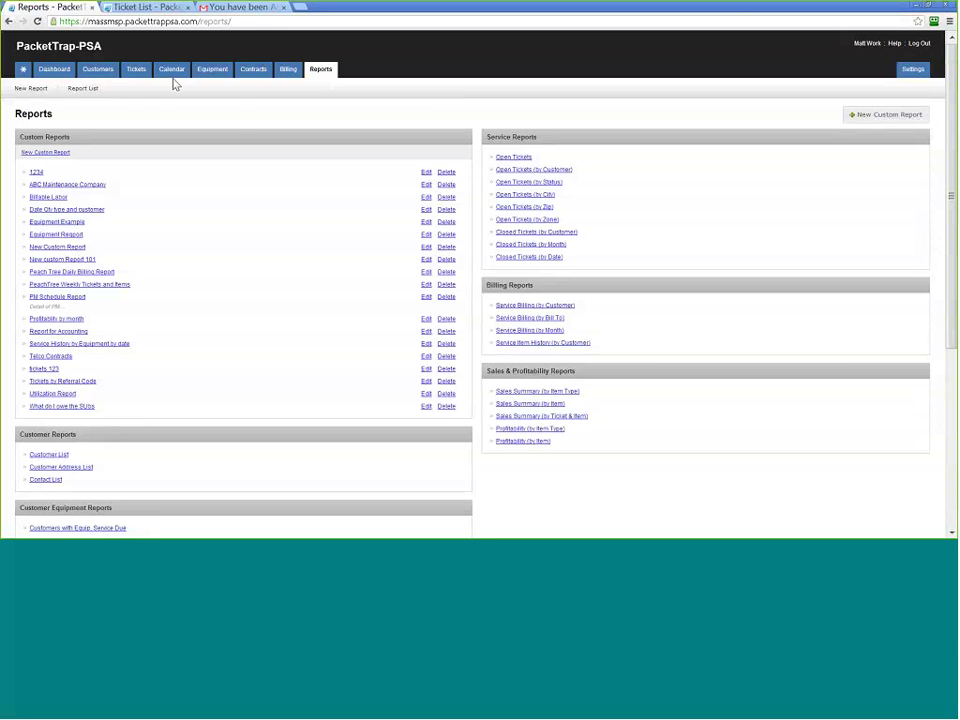
# Filter the ticket list to Assigned to Me - All, Open status, scheduled Anytime, then return to Settings
pyautogui.click(140, 70)
pyautogui.click(144, 74)
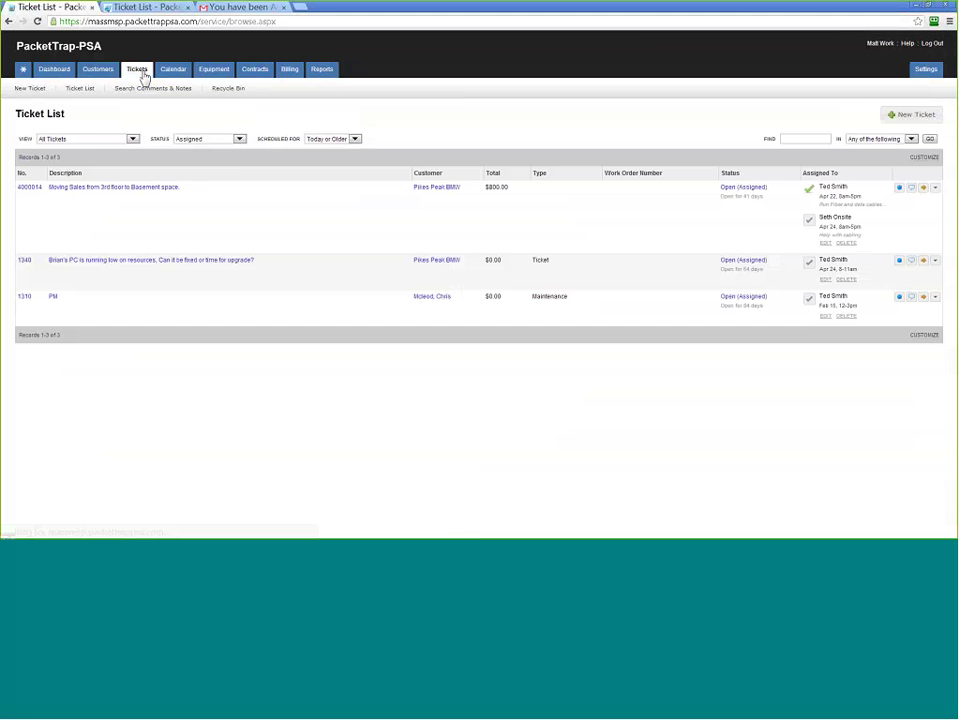
pyautogui.moveTo(144, 76)
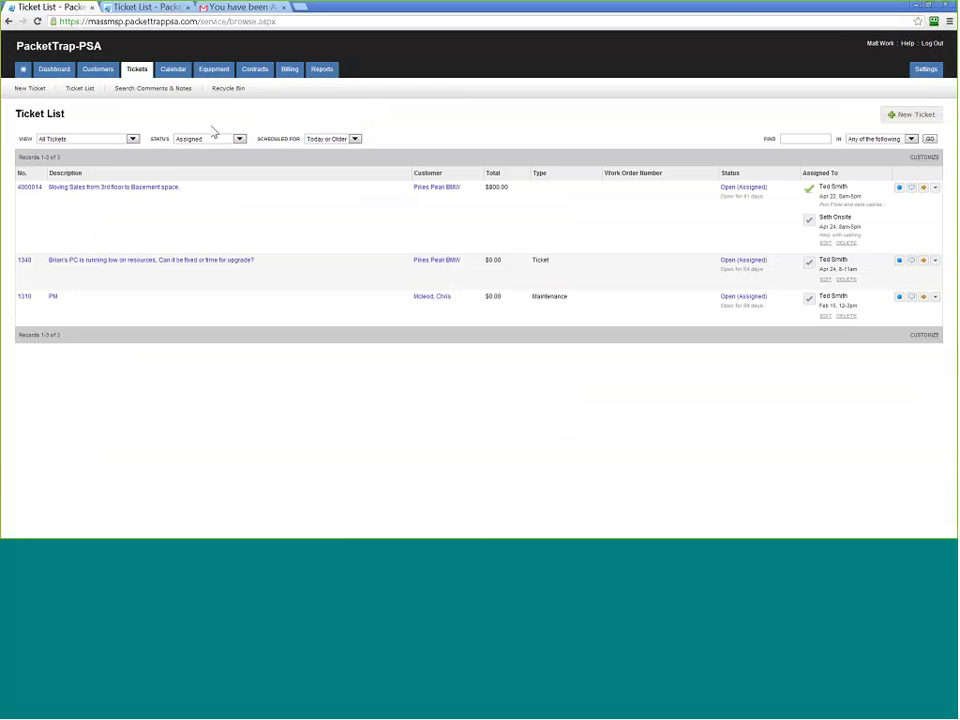
pyautogui.click(131, 139)
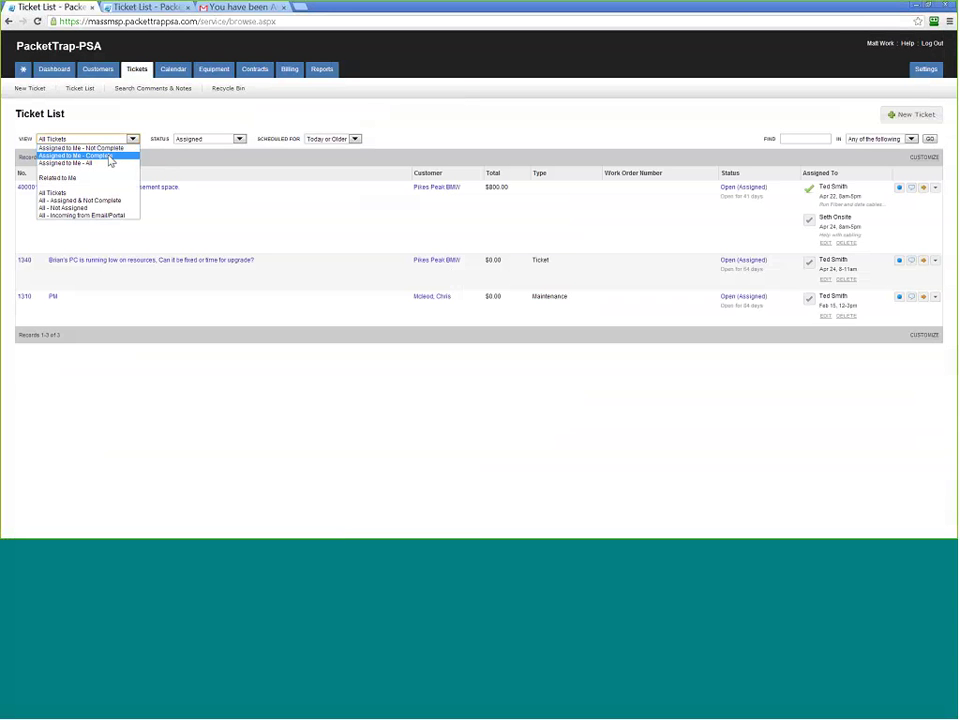
pyautogui.click(108, 162)
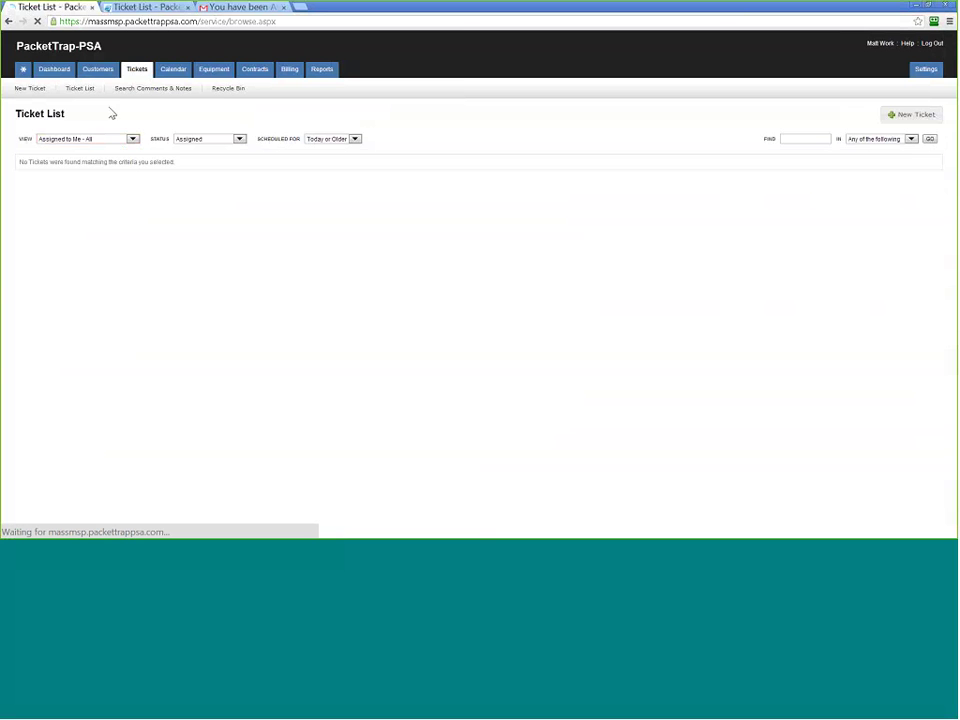
pyautogui.click(205, 139)
pyautogui.click(200, 150)
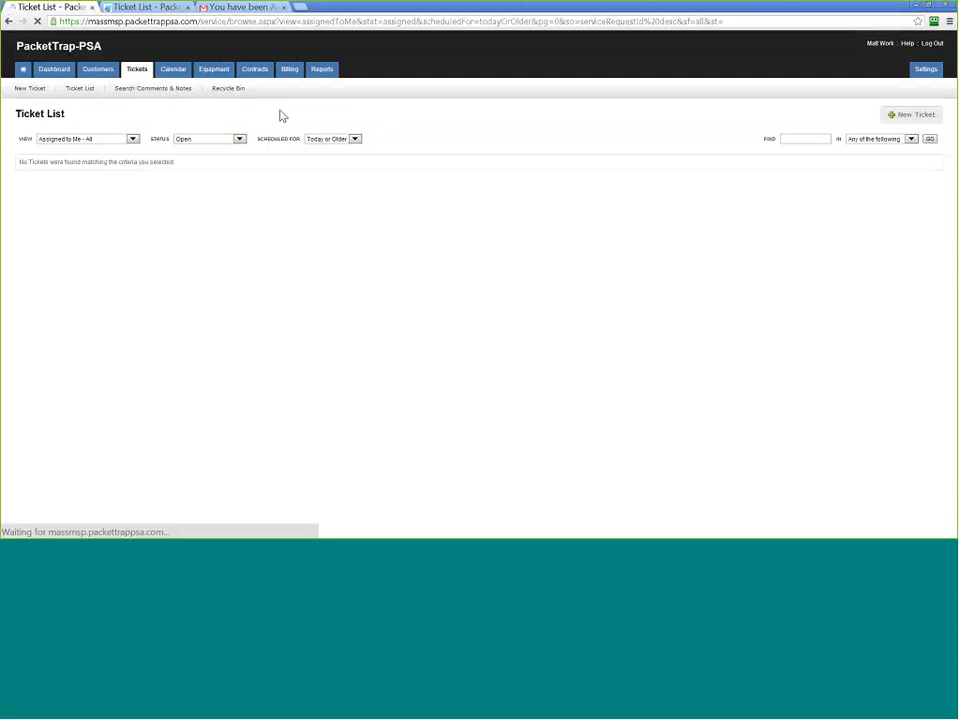
pyautogui.click(332, 139)
pyautogui.click(325, 174)
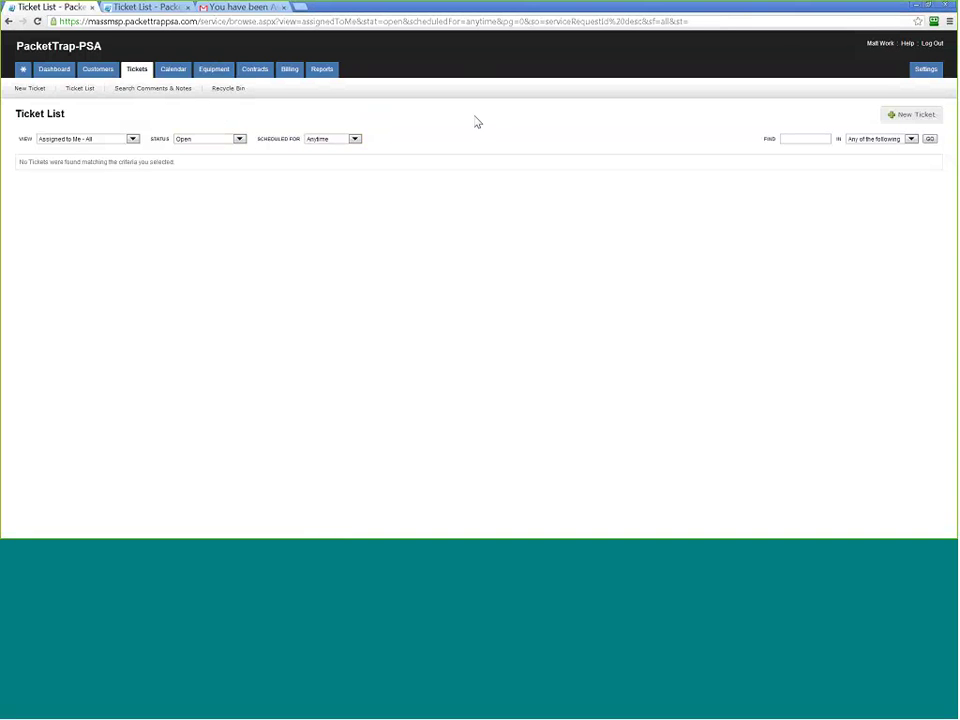
pyautogui.click(912, 74)
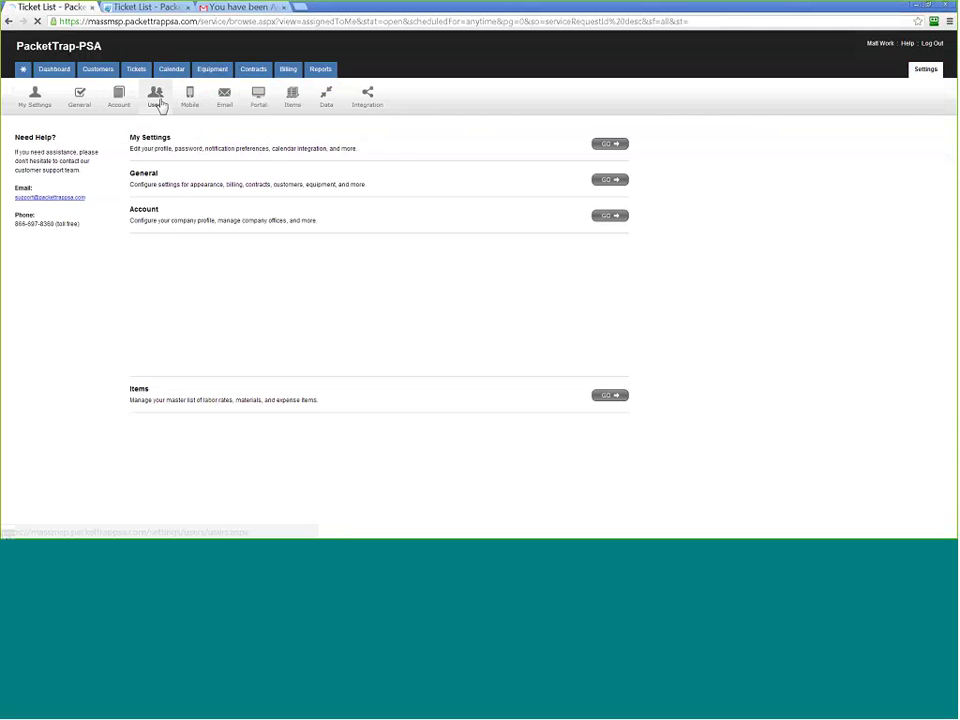
# Go to the Users settings and view the custom Role Names mapping
pyautogui.click(157, 100)
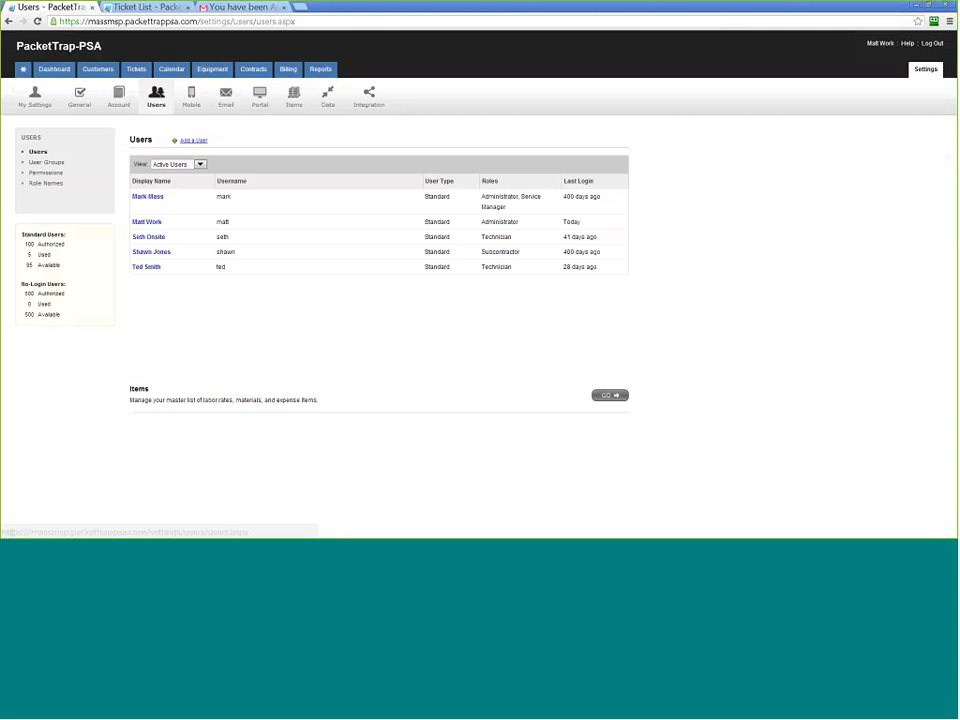
pyautogui.click(43, 185)
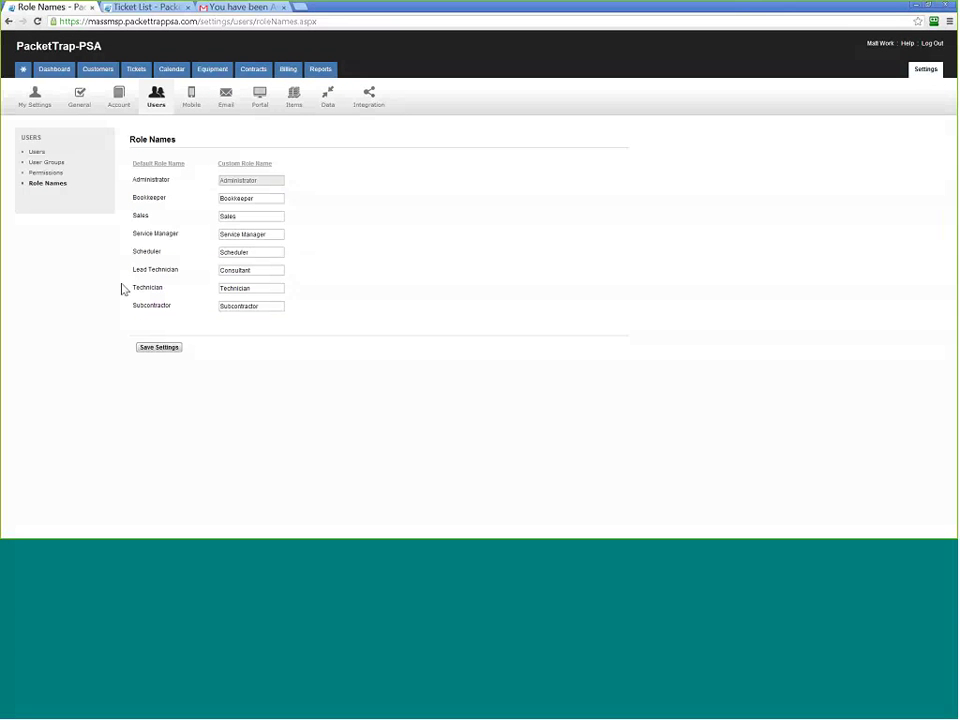
pyautogui.click(46, 173)
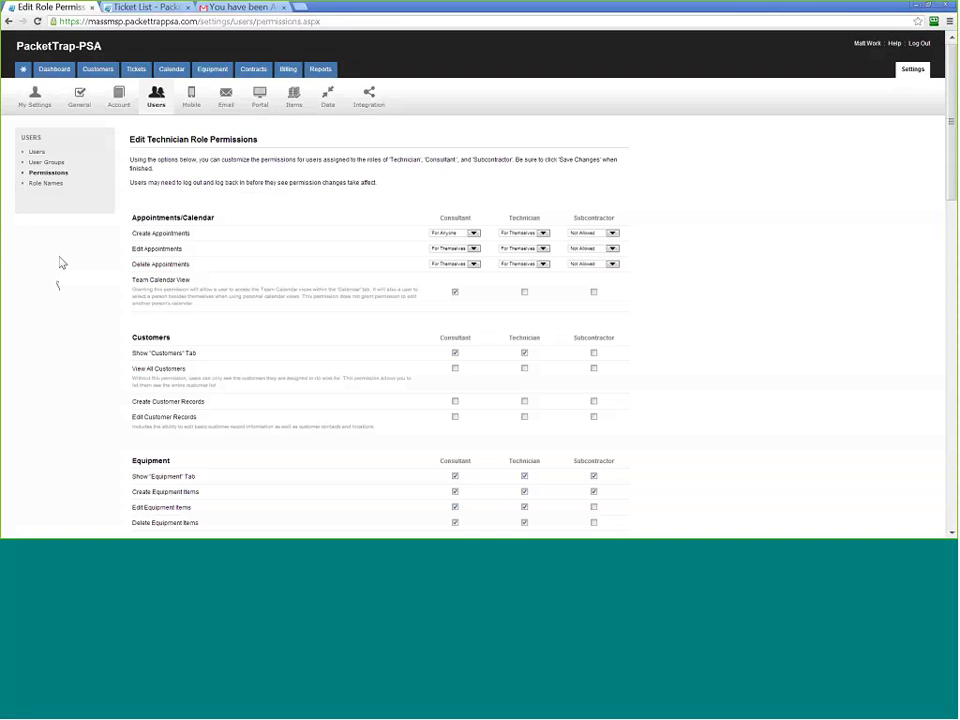
pyautogui.scroll(-4, 75, 301)
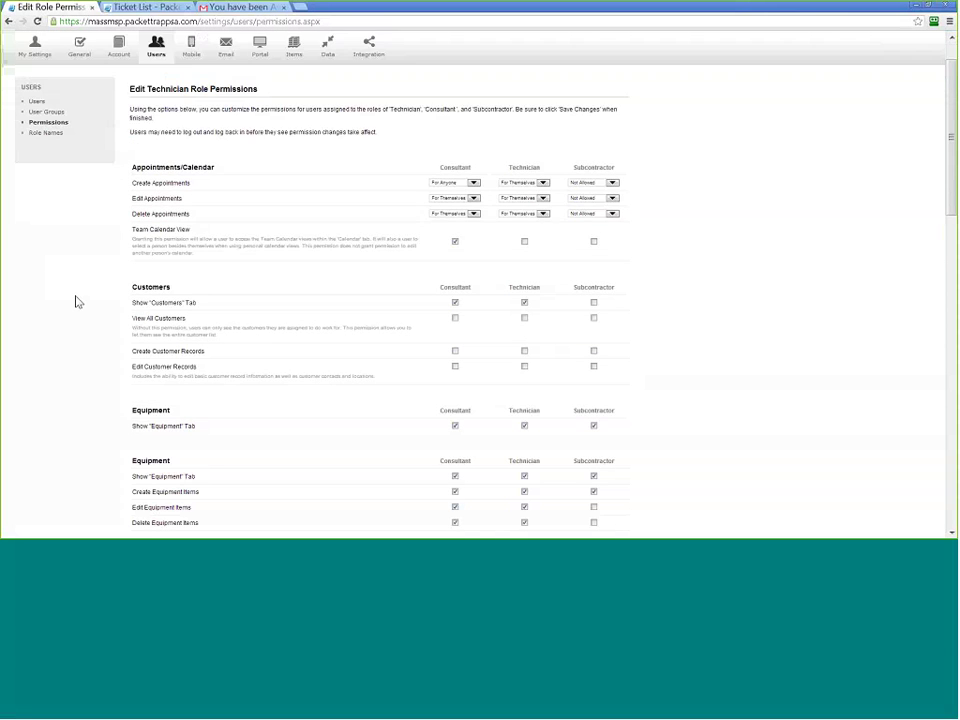
pyautogui.scroll(-5, 75, 301)
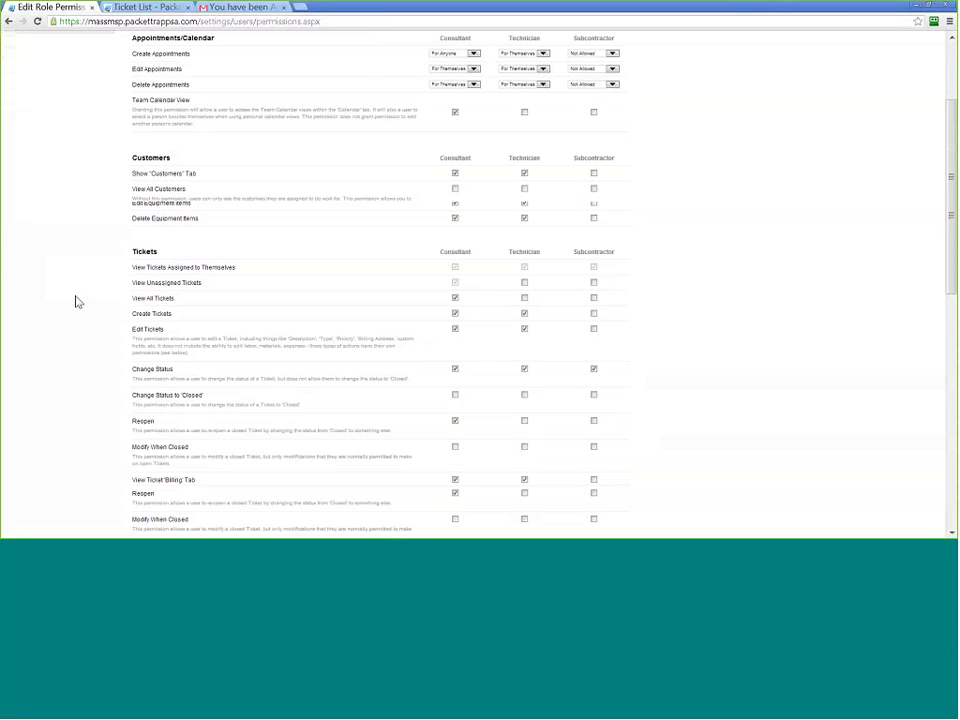
pyautogui.scroll(-3, 75, 301)
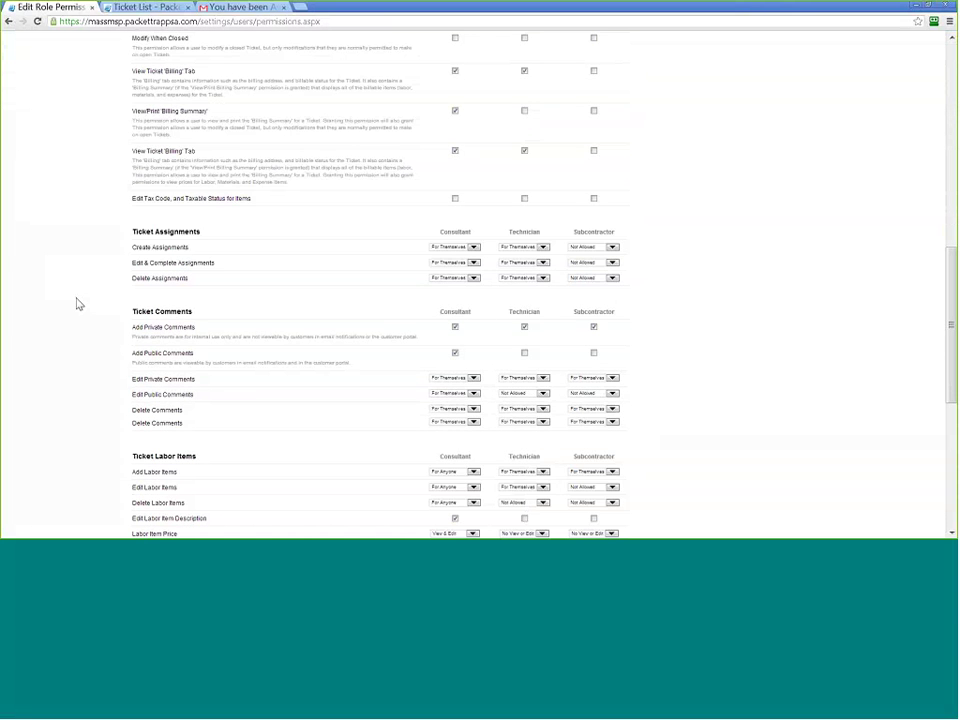
pyautogui.scroll(-5, 79, 304)
pyautogui.scroll(10, 79, 305)
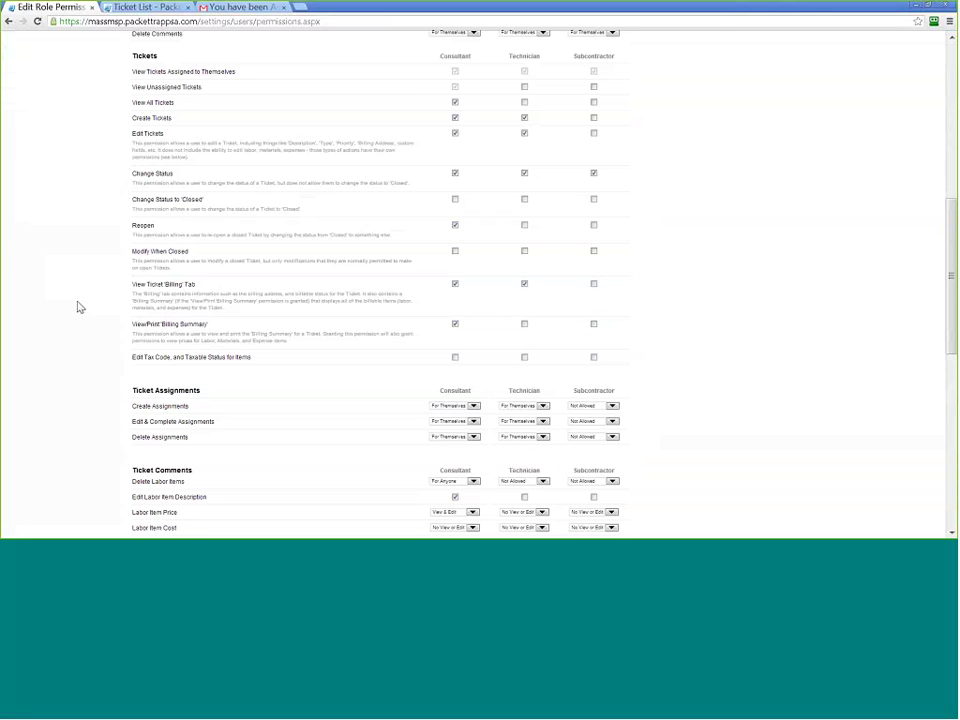
pyautogui.scroll(10, 79, 306)
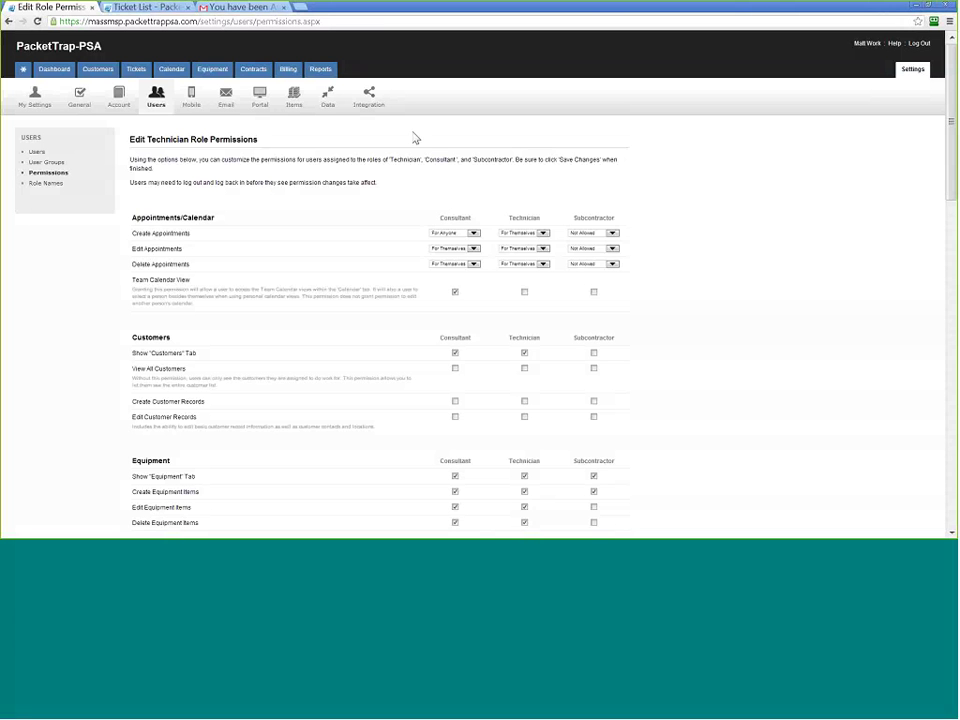
# Switch to the customer portal's Ticket List browser tab
pyautogui.click(150, 7)
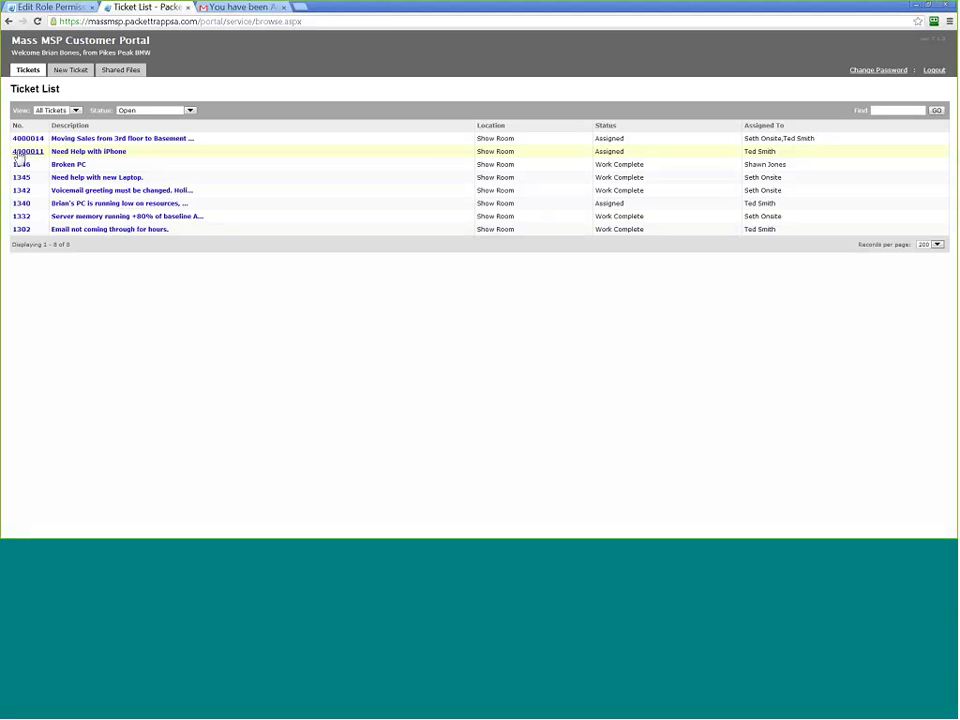
# Review ticket 4000011's Items, Billing, Attachments and Log tabs, then start a New Ticket
pyautogui.click(18, 153)
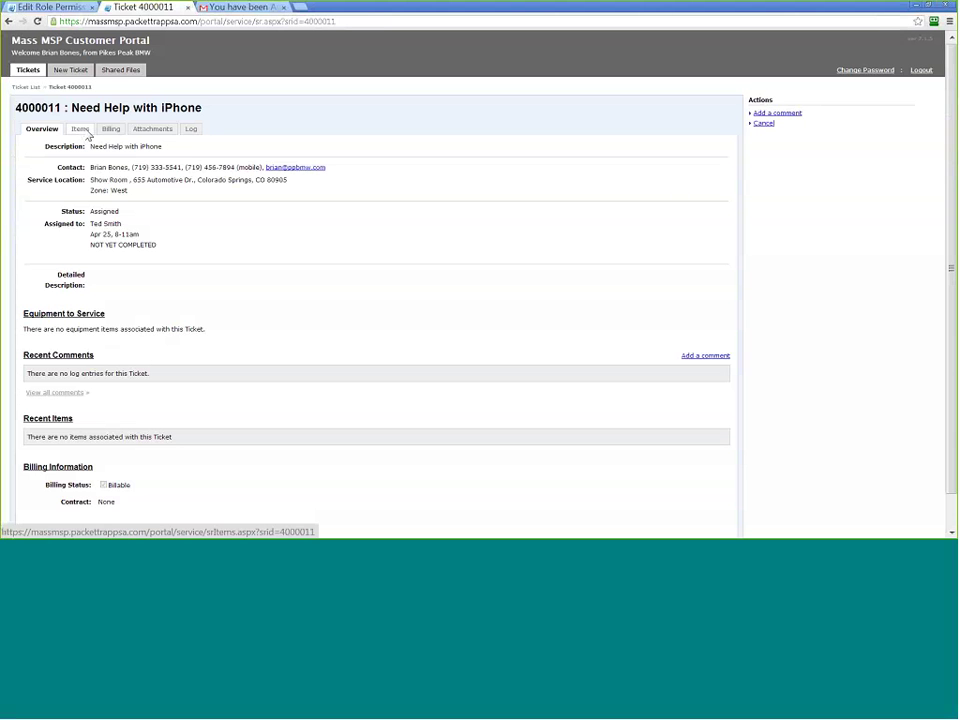
pyautogui.click(88, 133)
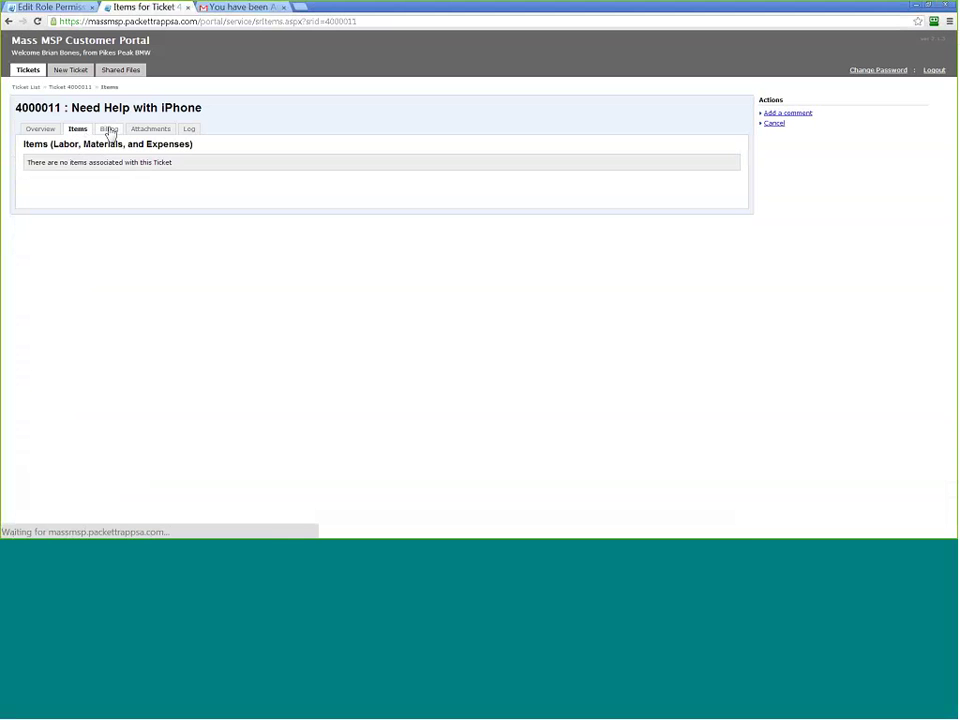
pyautogui.click(110, 133)
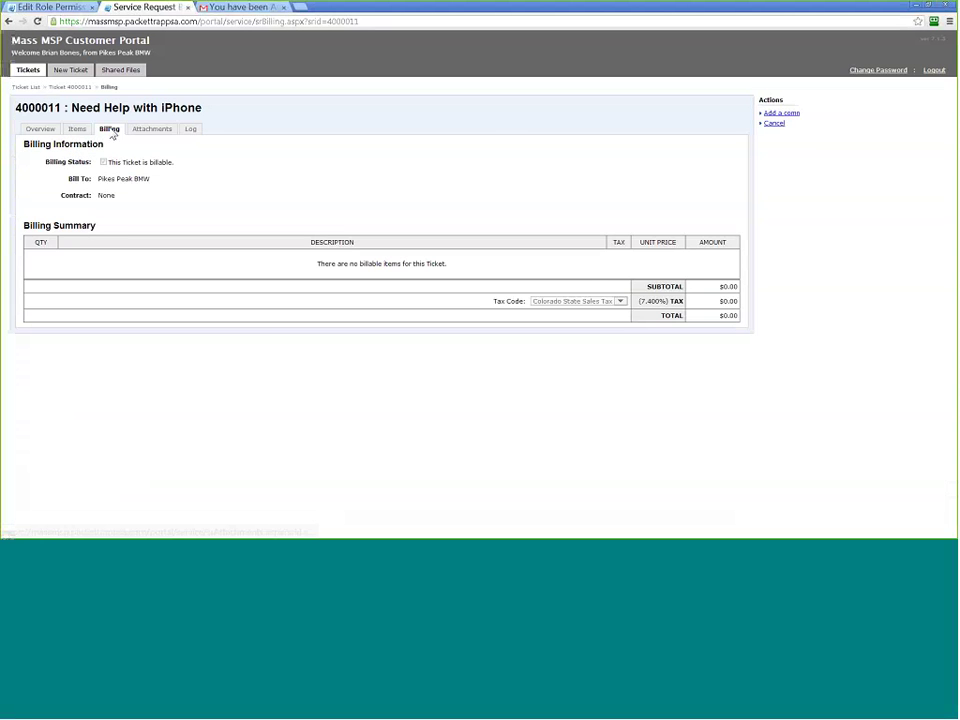
pyautogui.click(153, 130)
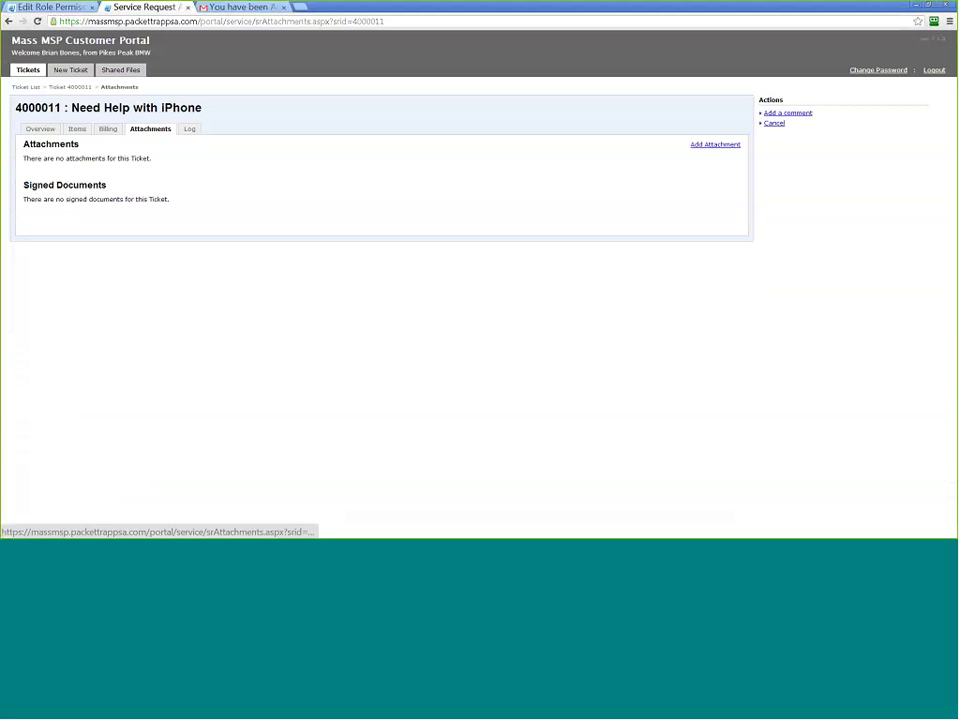
pyautogui.click(195, 132)
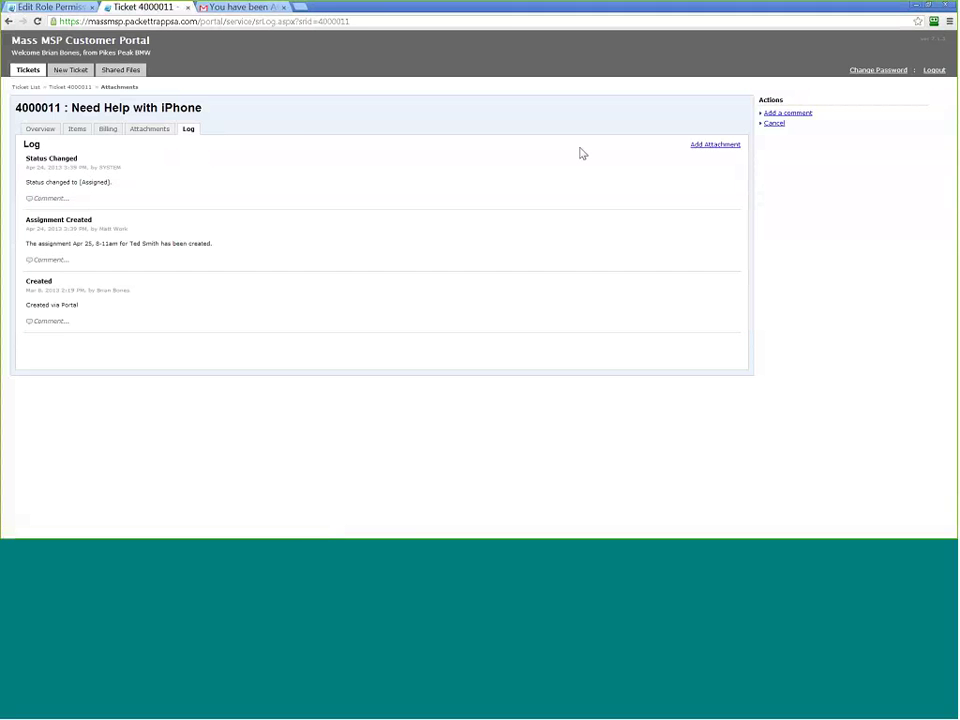
pyautogui.click(70, 69)
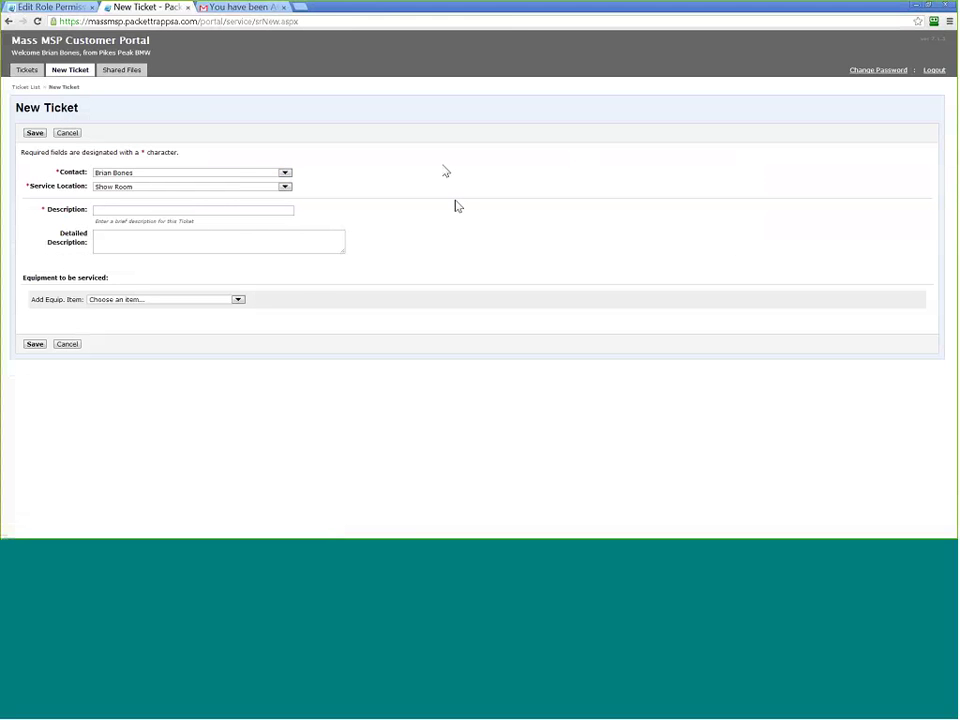
# Create a ticket 'Need new PHone' at Auto Body Shop with the Dell Server as equipment
pyautogui.click(150, 187)
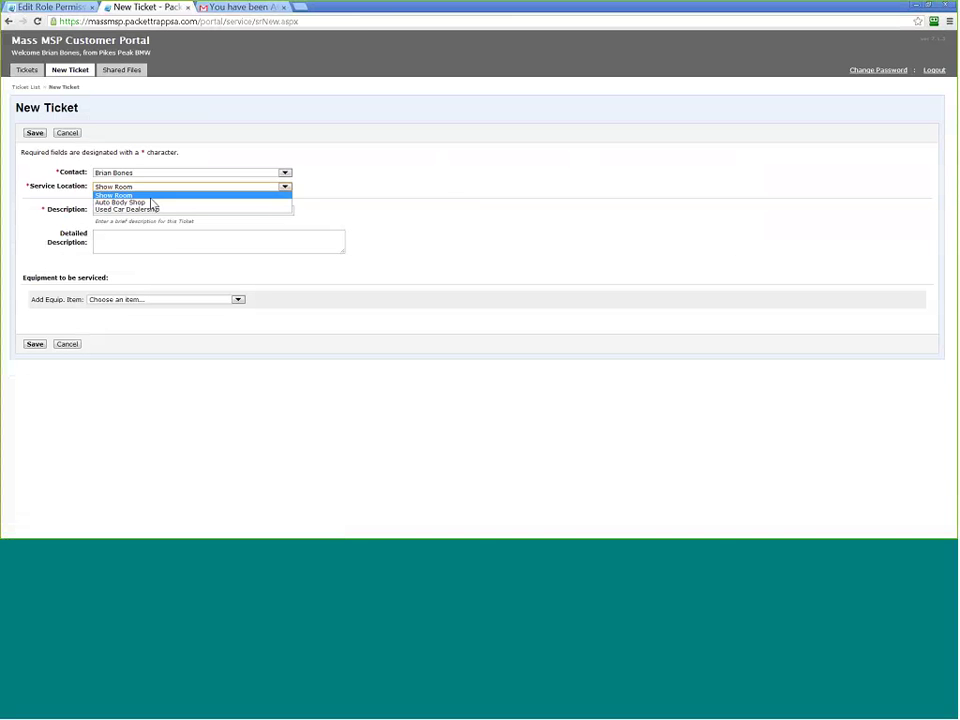
pyautogui.click(150, 202)
pyautogui.click(145, 210)
pyautogui.click(145, 210)
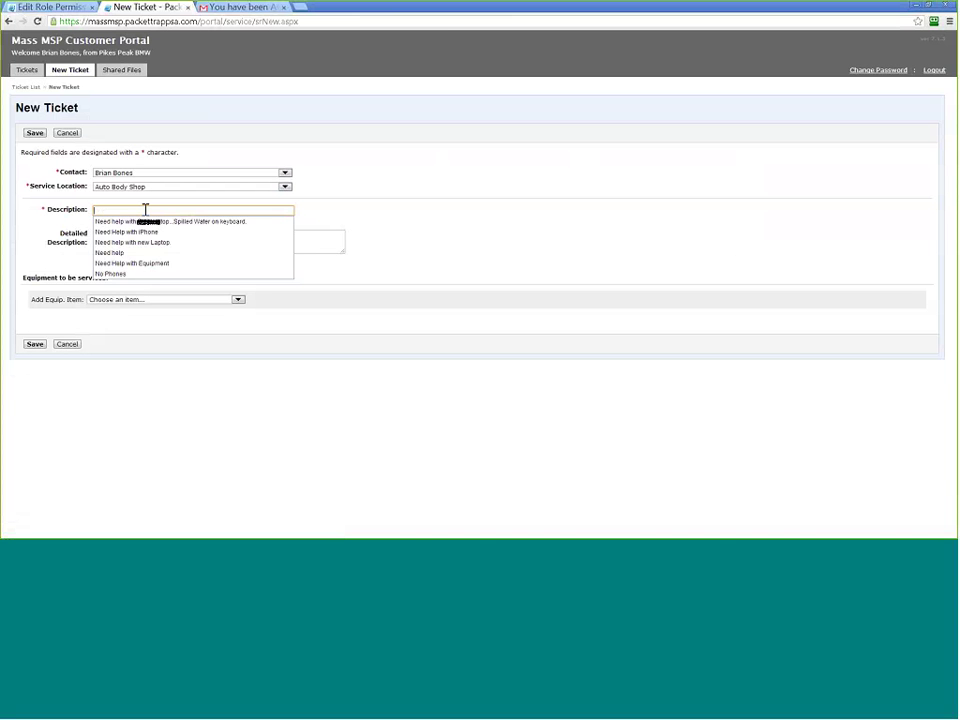
pyautogui.write('Need new PHon')
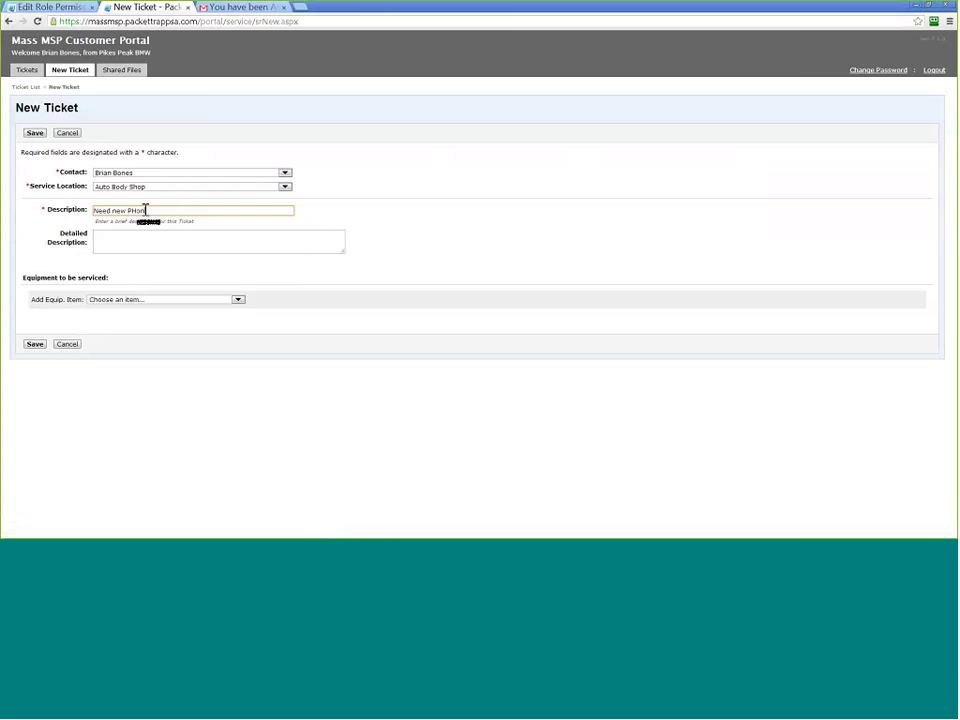
pyautogui.click(142, 244)
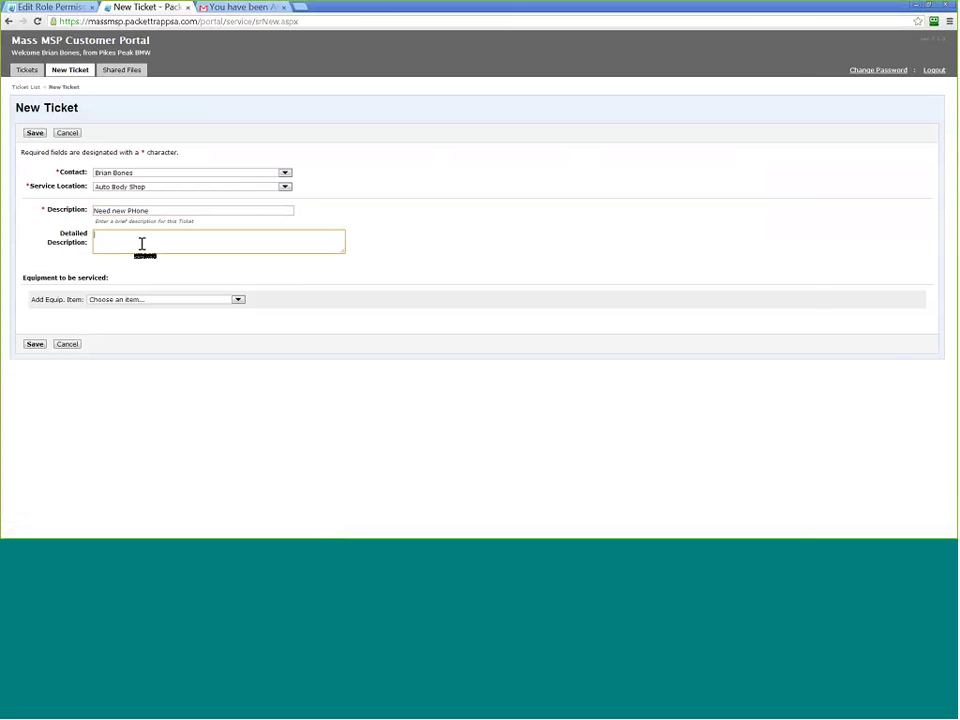
pyautogui.click(144, 300)
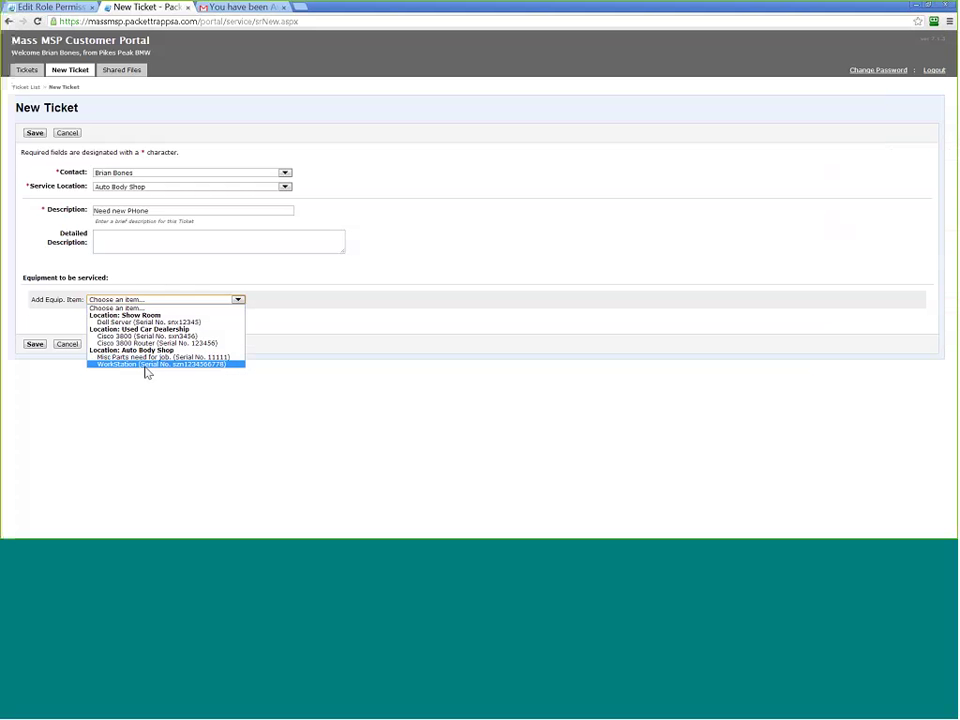
pyautogui.click(140, 322)
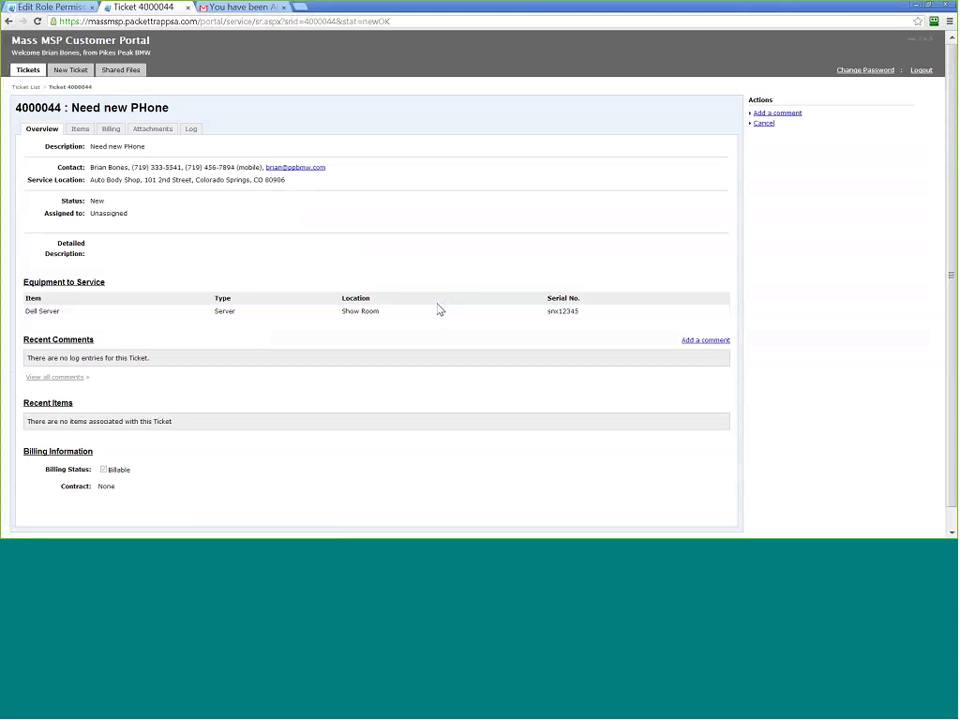
pyautogui.click(50, 7)
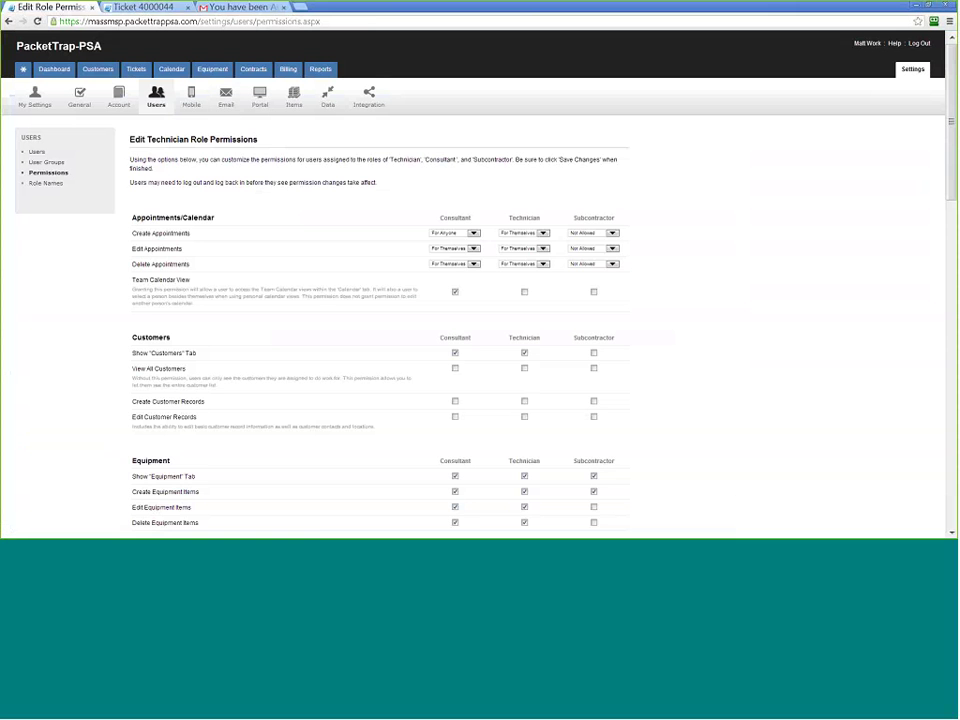
# Open the General Email Settings from the settings toolbar
pyautogui.click(229, 108)
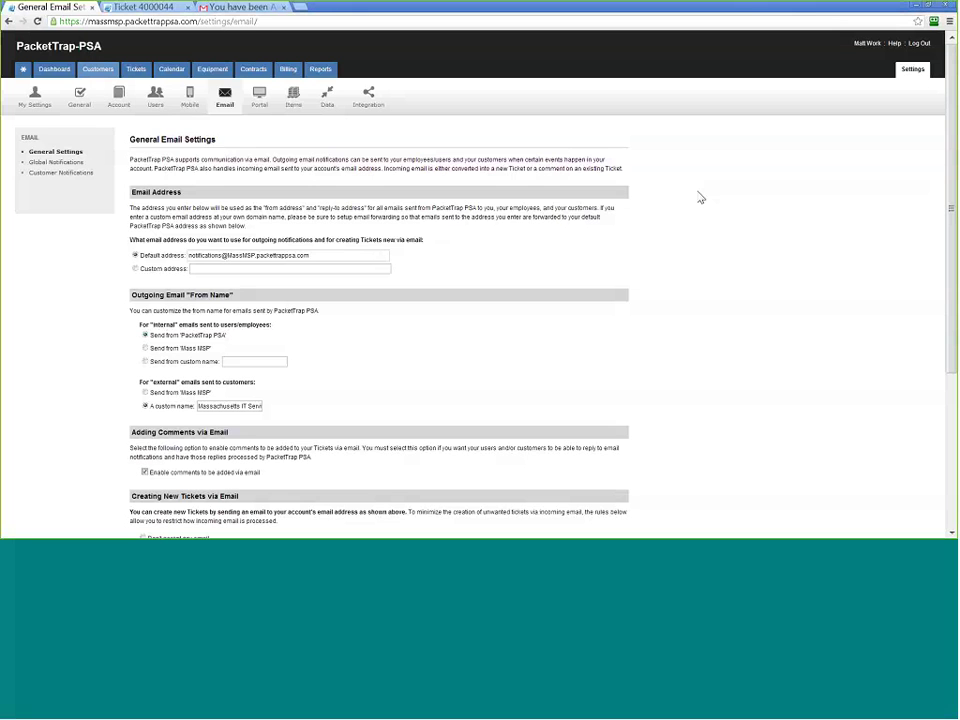
# Open the Customer List showing all 29 customers
pyautogui.click(88, 76)
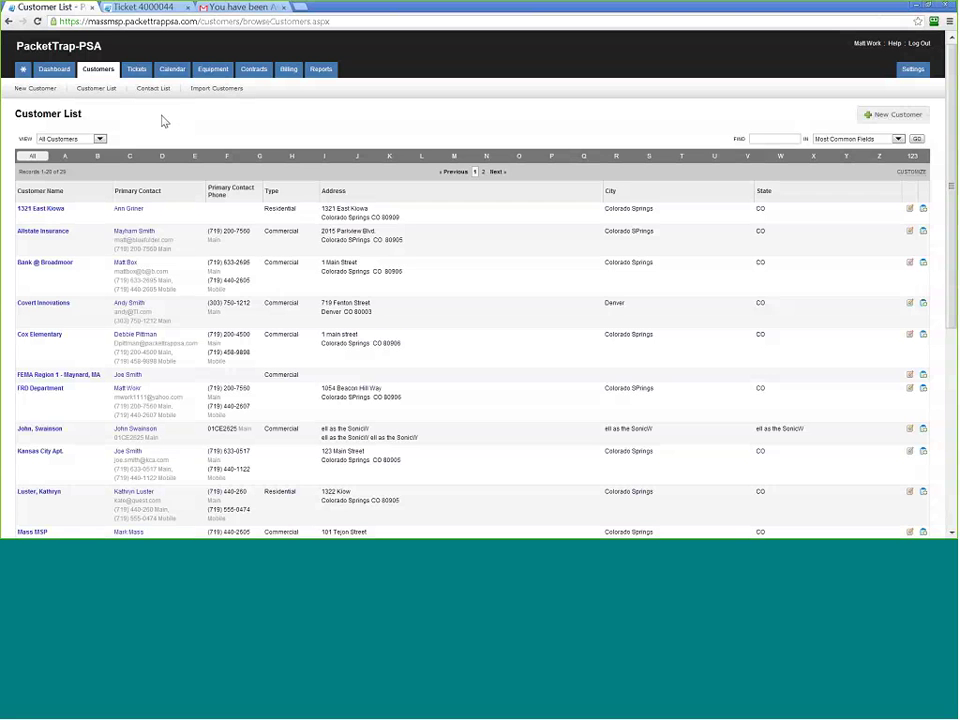
# Filter customers by the letter P and open the Pikes Peak BMW record
pyautogui.scroll(-2, 164, 120)
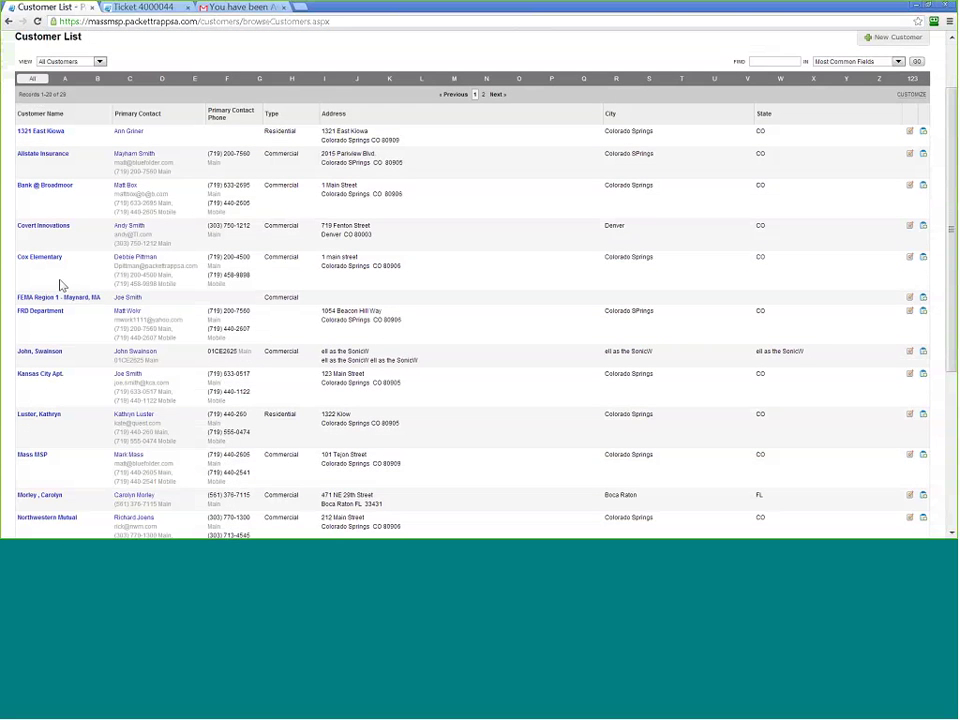
pyautogui.scroll(-4, 54, 328)
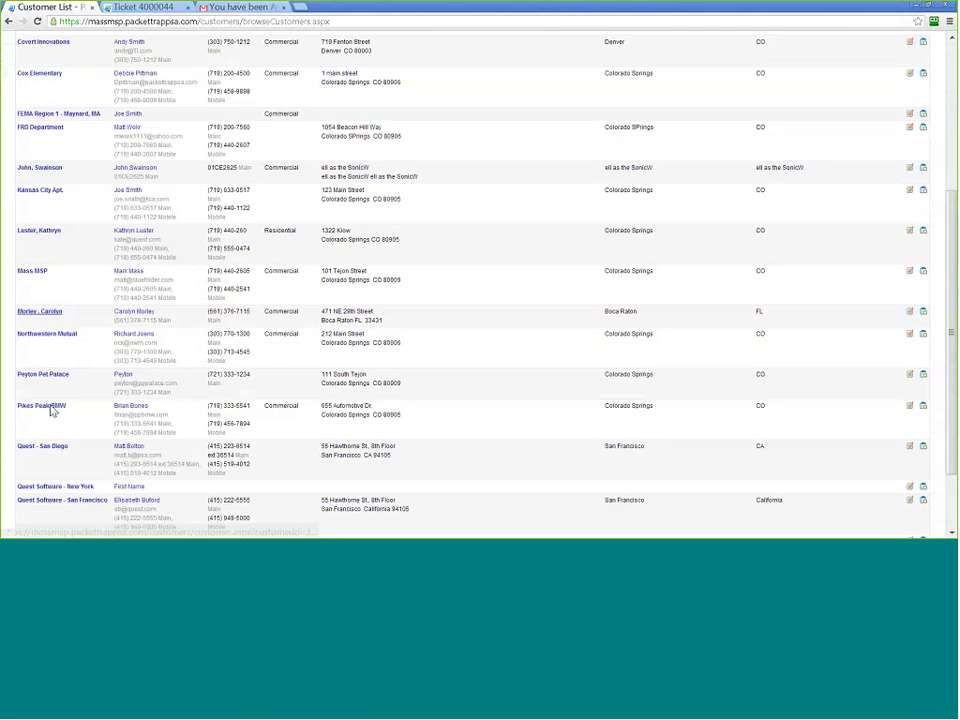
pyautogui.scroll(6, 139, 385)
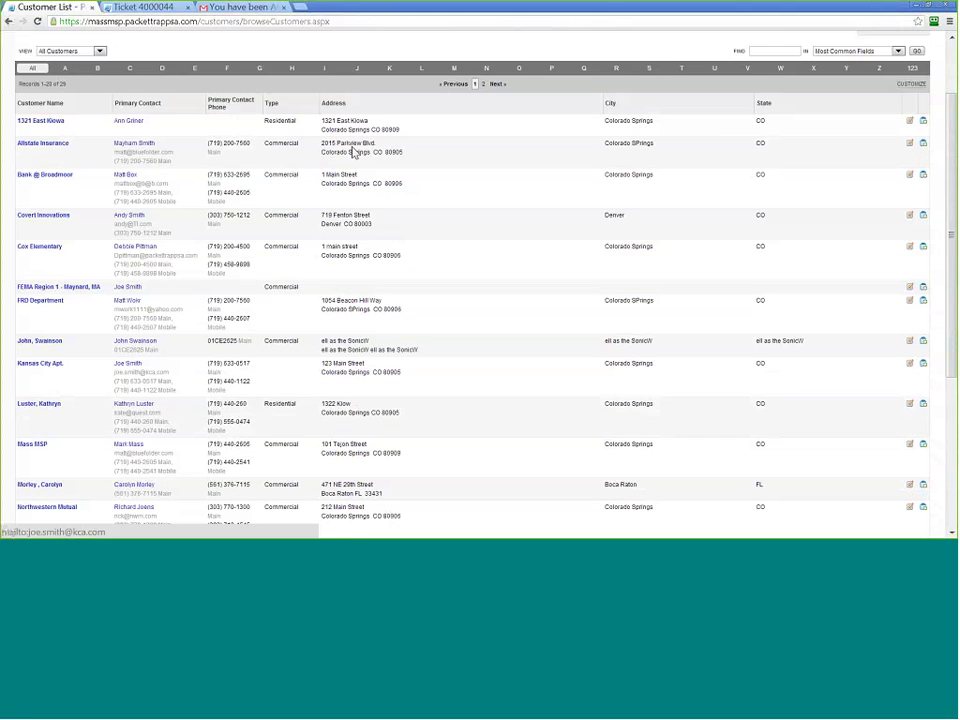
pyautogui.click(559, 156)
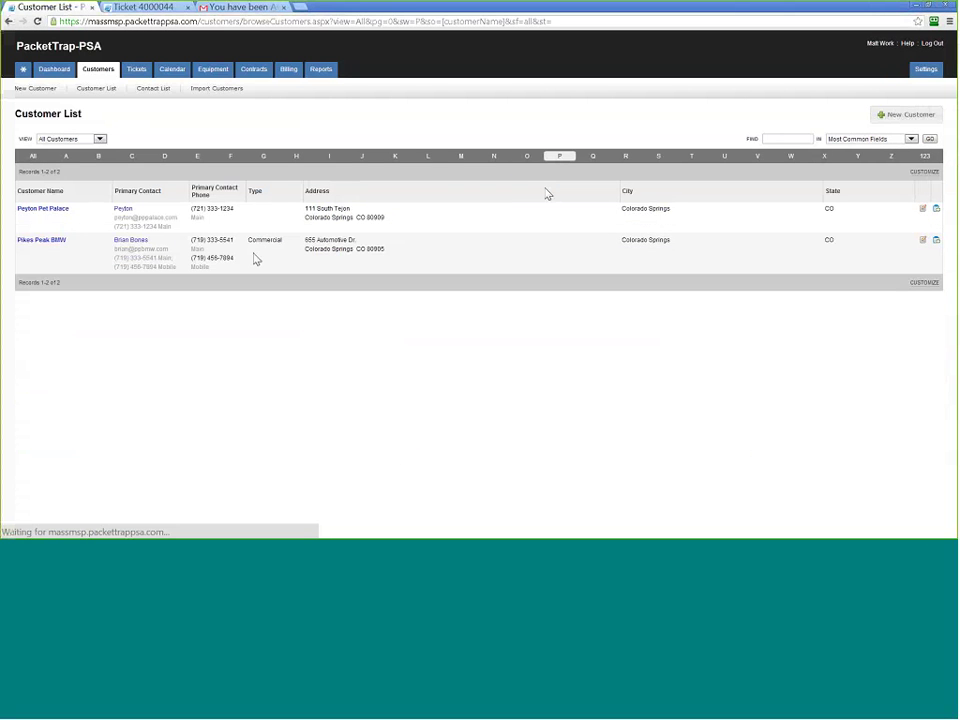
pyautogui.click(42, 243)
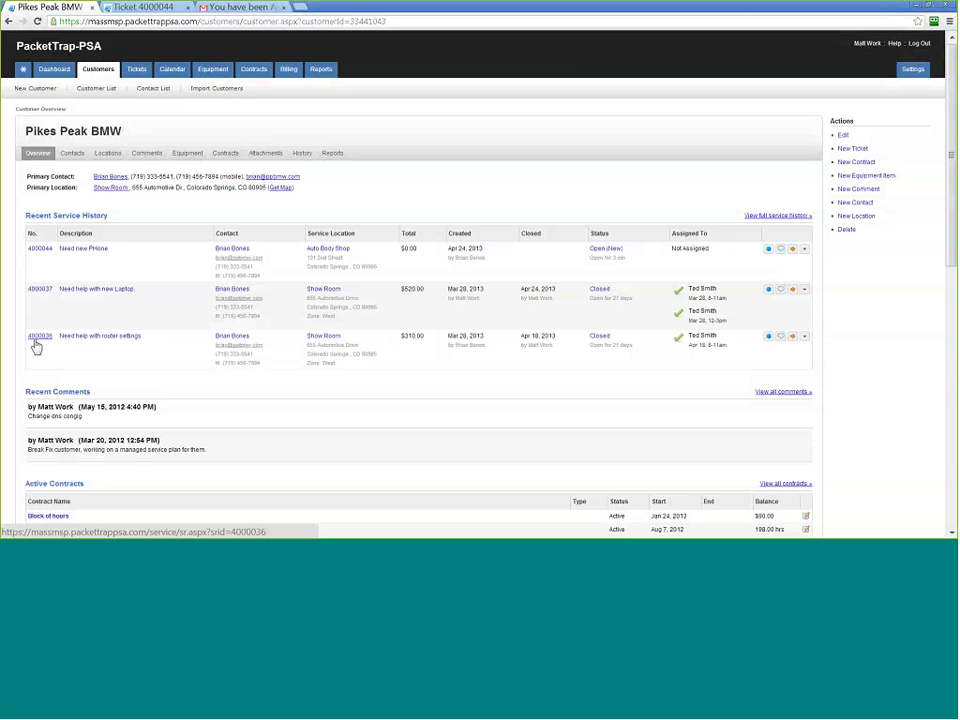
# Scroll through the Pikes Peak BMW overview, then open its Contacts tab
pyautogui.scroll(-2, 34, 345)
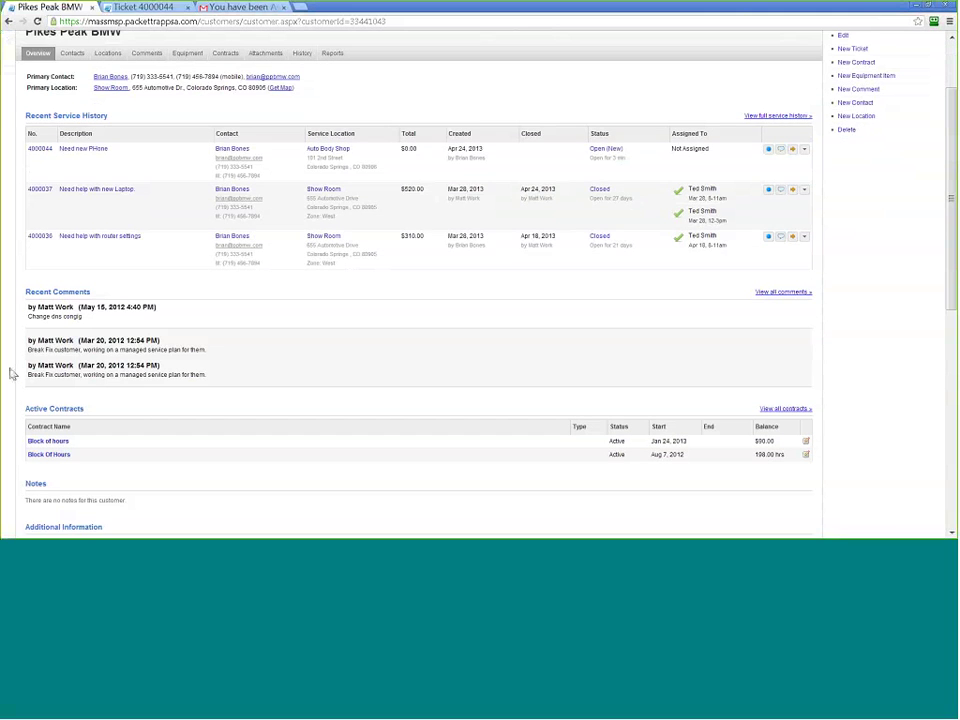
pyautogui.scroll(-1, 12, 374)
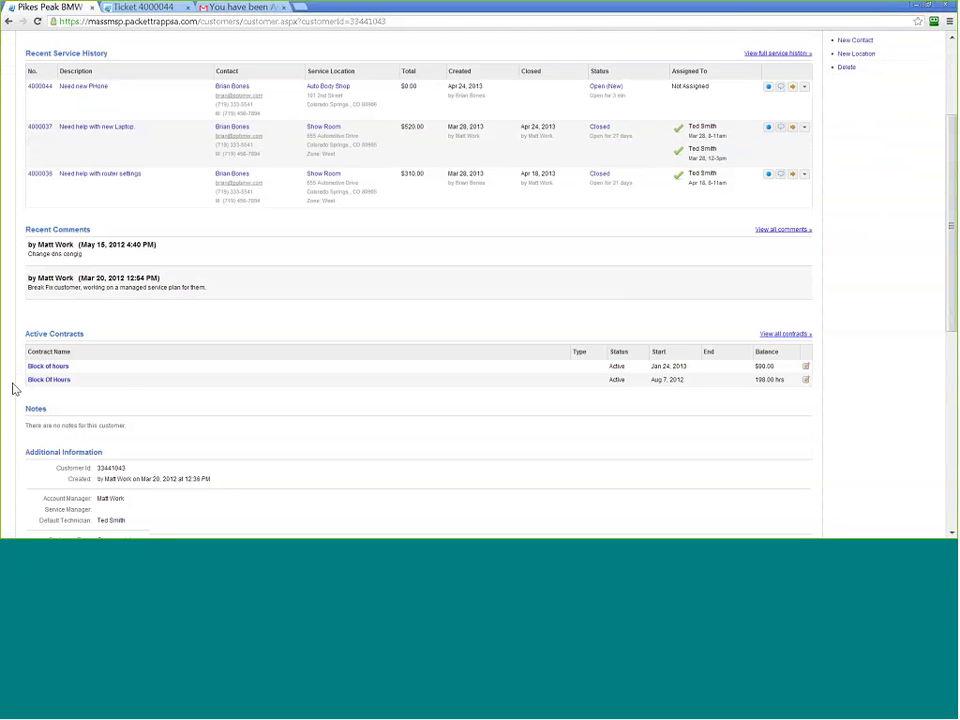
pyautogui.scroll(-2, 14, 388)
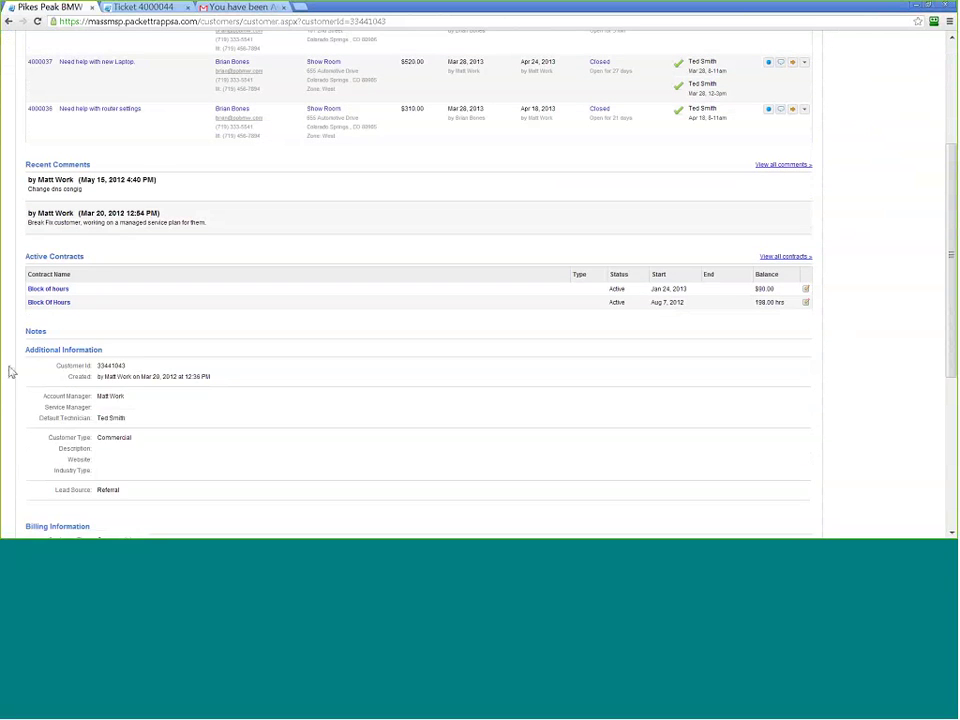
pyautogui.scroll(-2, 10, 371)
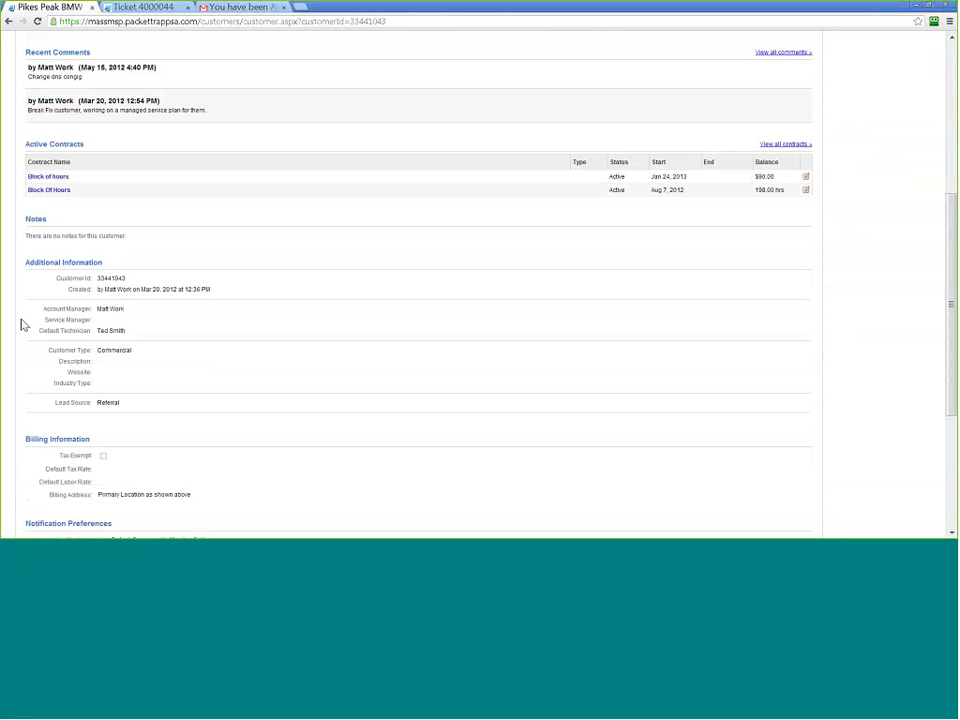
pyautogui.scroll(-1, 20, 332)
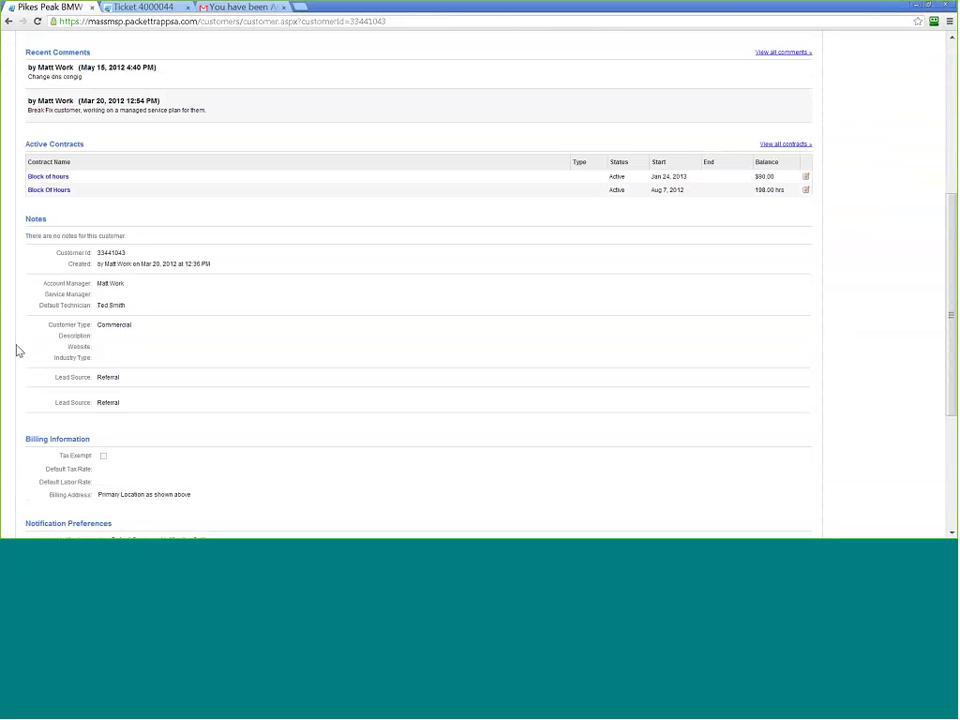
pyautogui.scroll(-3, 17, 350)
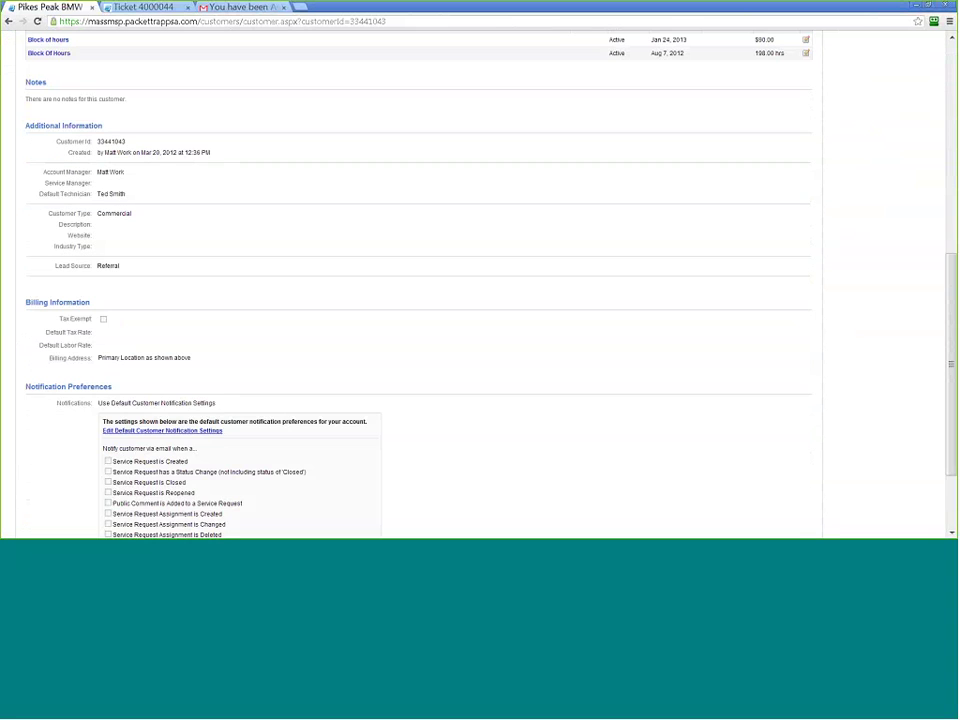
pyautogui.scroll(-3, 24, 369)
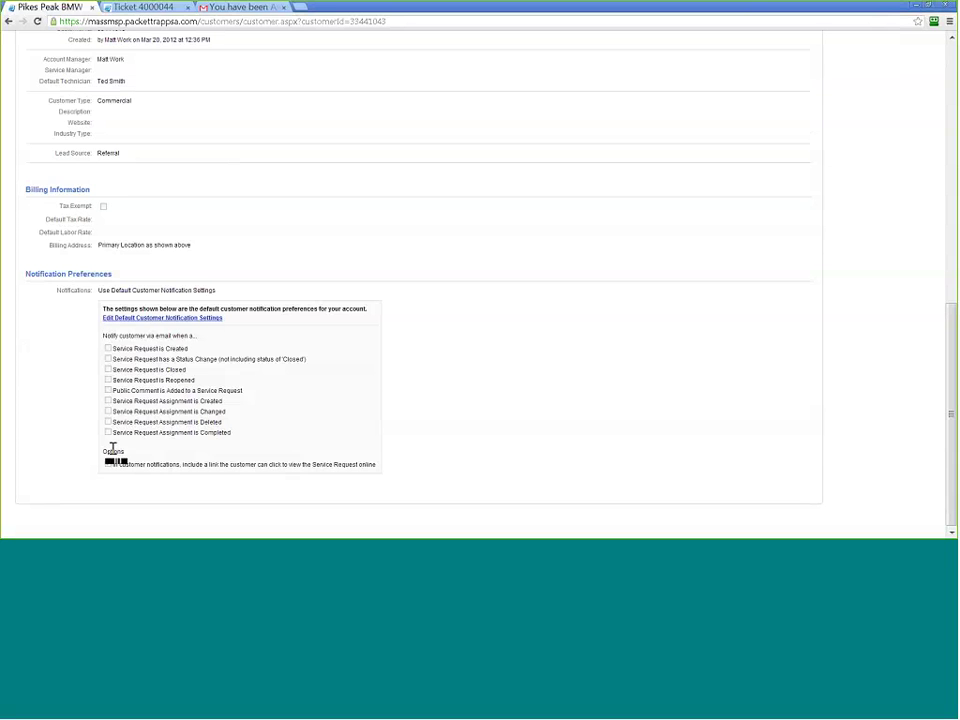
pyautogui.scroll(3, 64, 424)
pyautogui.scroll(15, 64, 424)
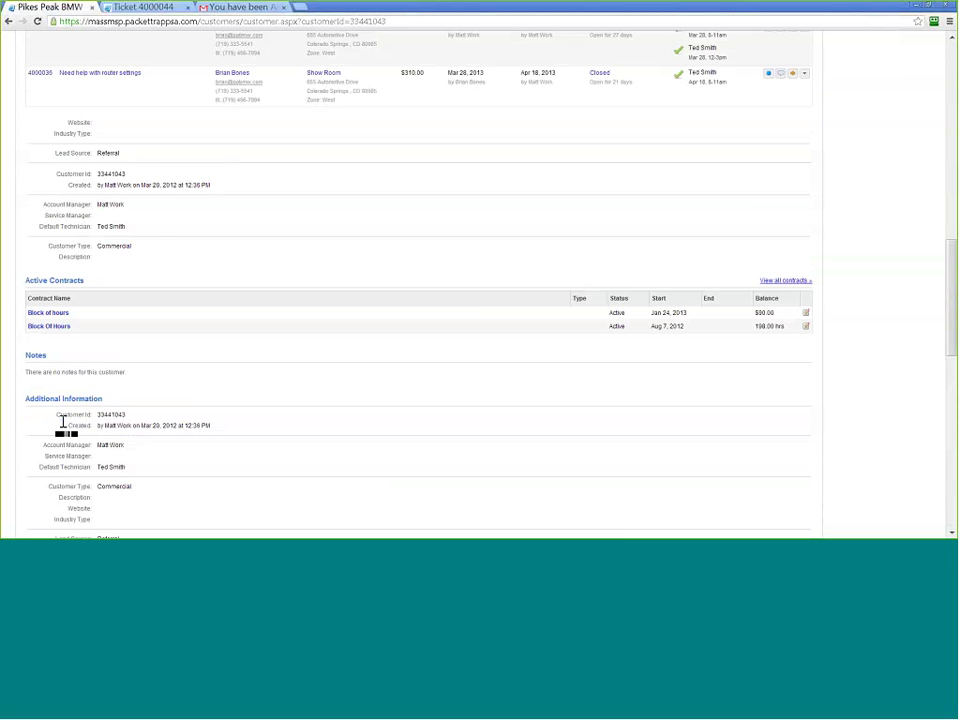
pyautogui.click(73, 156)
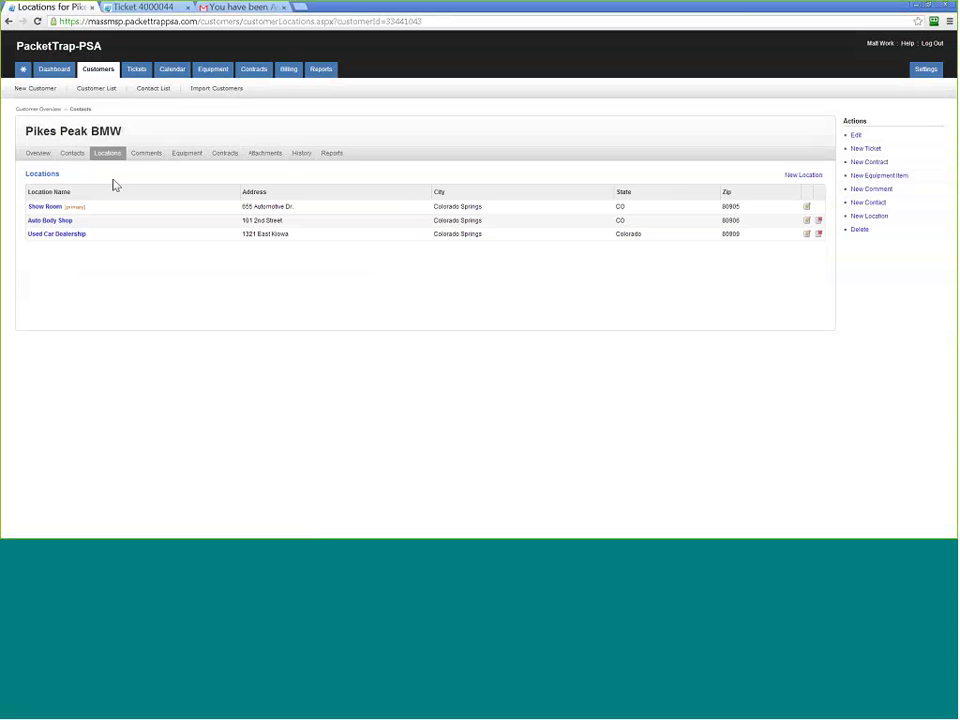
# Browse Pikes Peak BMW's Comments, Equipment, Contracts and Attachments tabs, ending on History
pyautogui.click(147, 155)
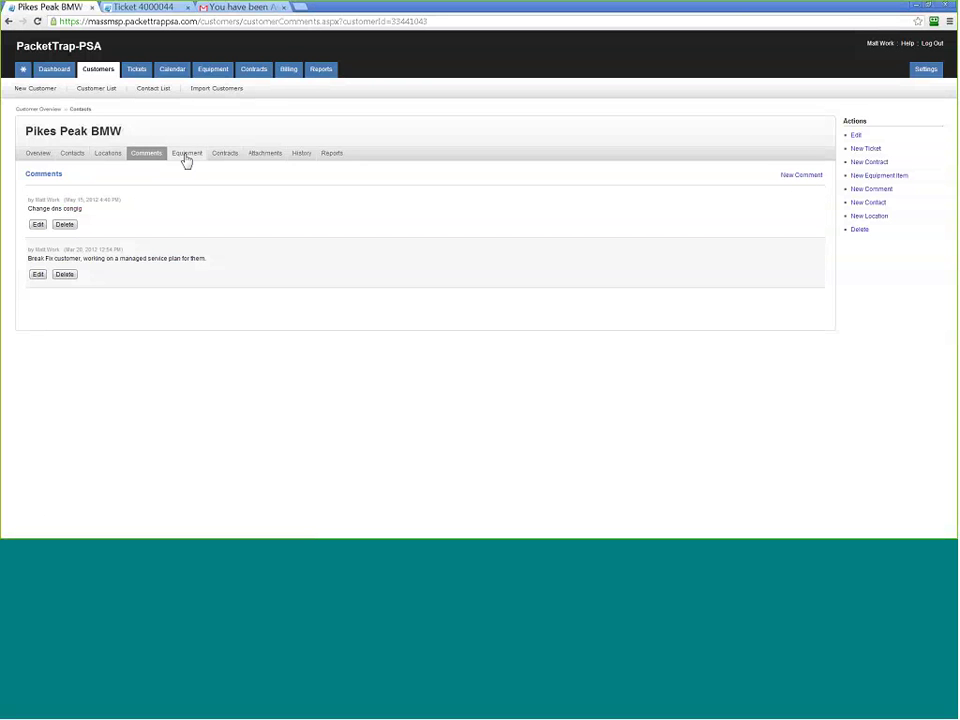
pyautogui.click(186, 157)
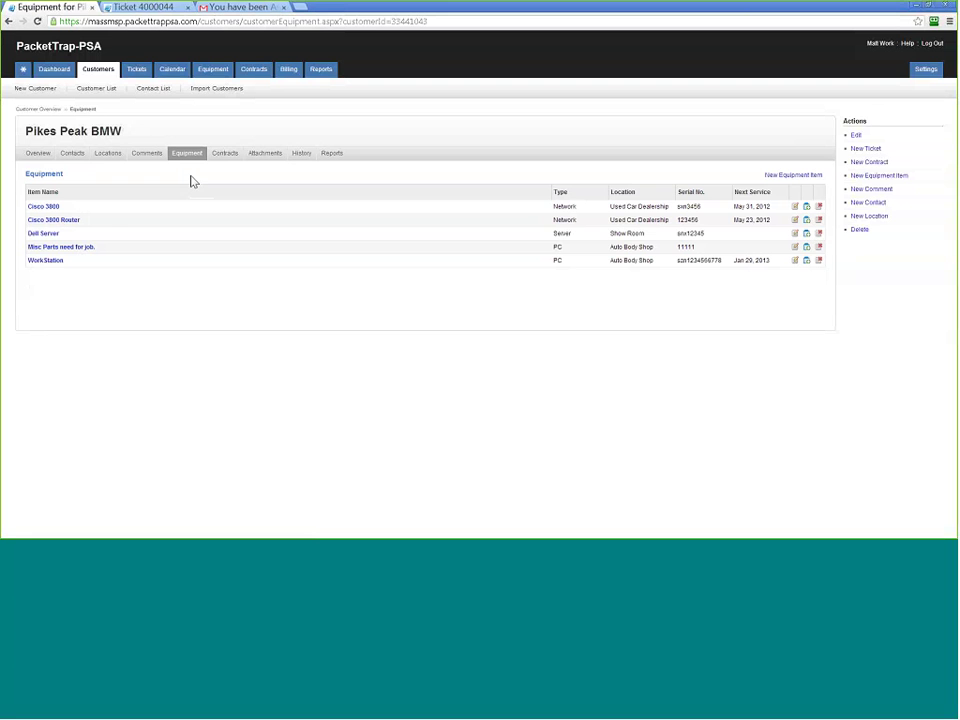
pyautogui.click(228, 156)
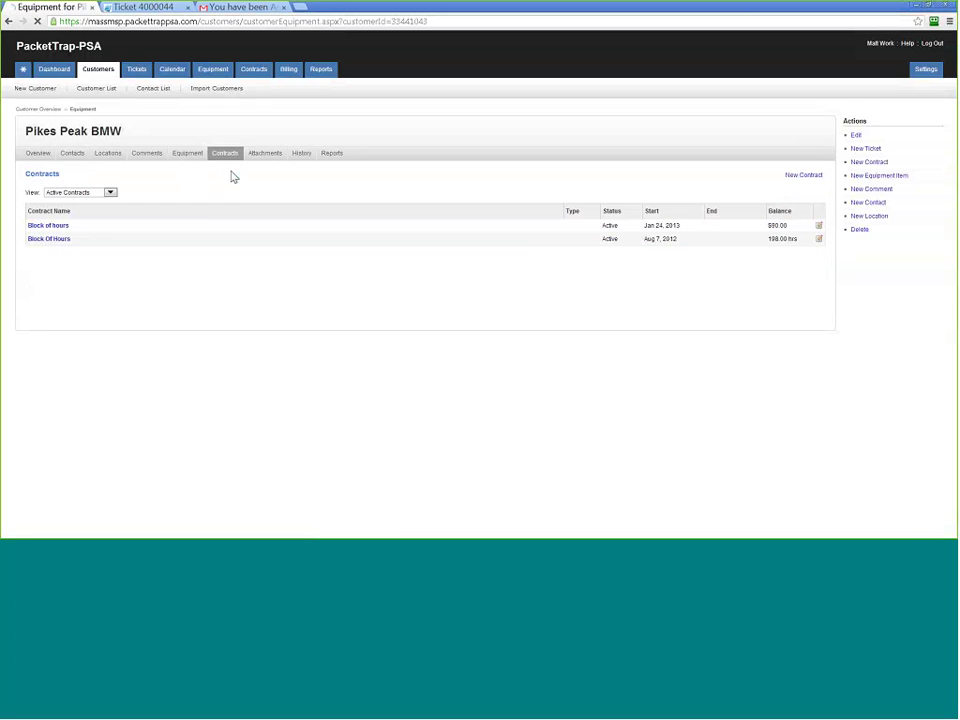
pyautogui.click(265, 155)
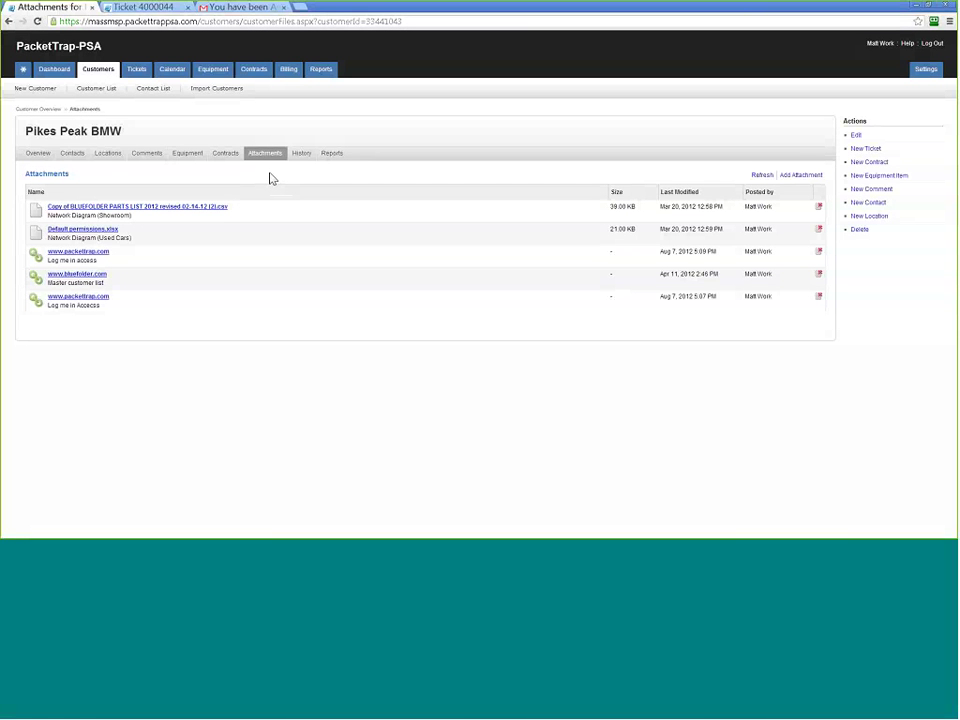
pyautogui.click(301, 153)
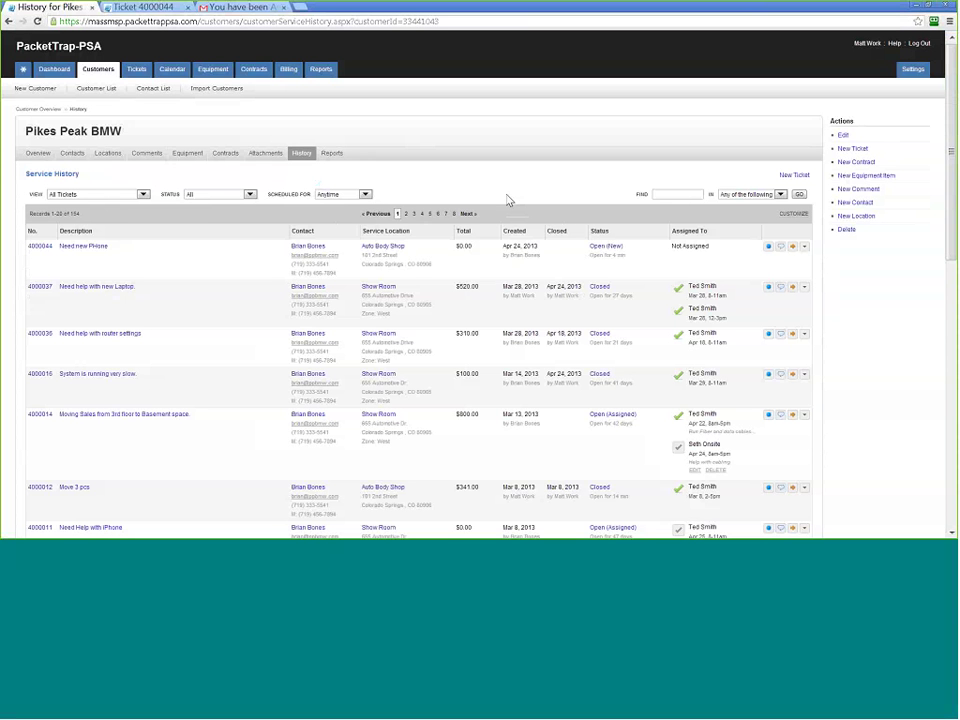
# Show Pikes Peak BMW's Reports tab with its scheduling, service, billing, labor and profitability reports
pyautogui.click(333, 153)
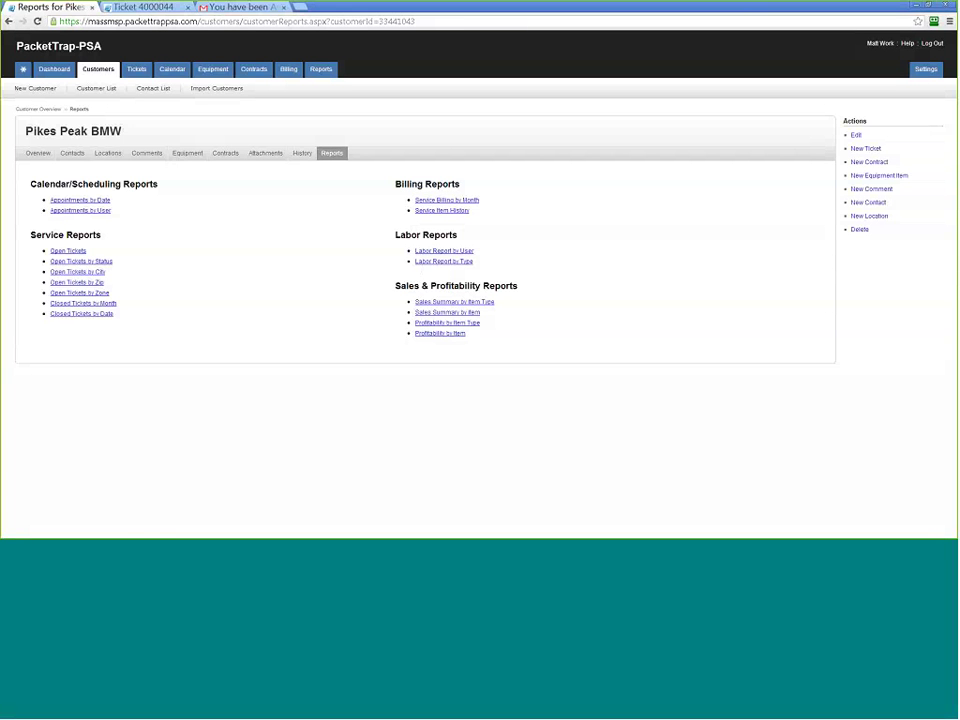
# Start a new Pikes Peak BMW ticket described 'Need help with Dell Laptop...Spilled Water on keyboard'
pyautogui.click(858, 151)
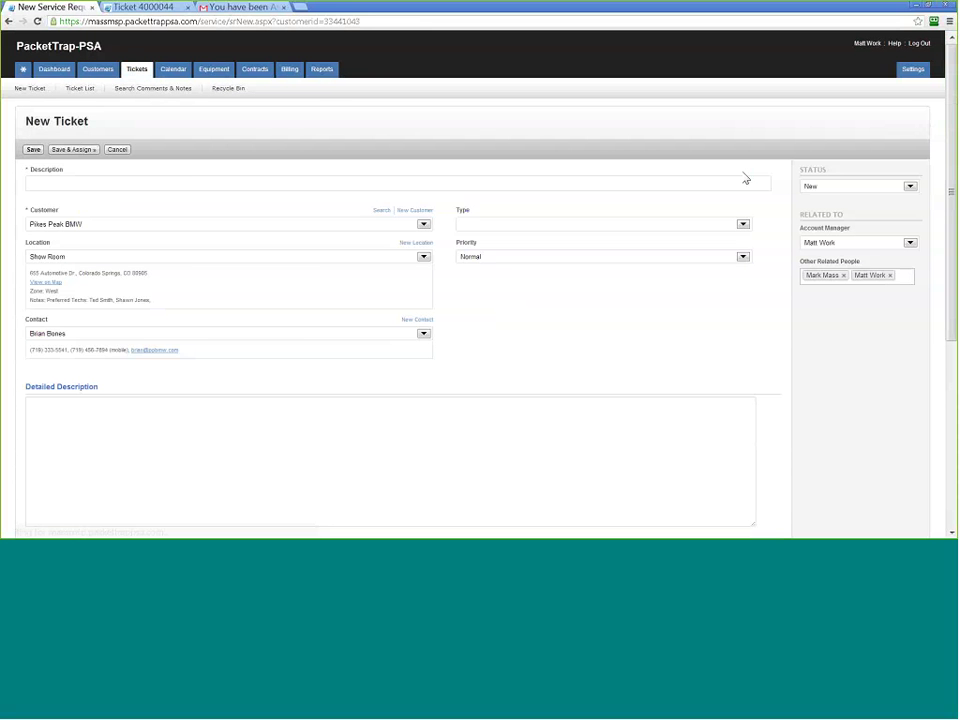
pyautogui.click(262, 186)
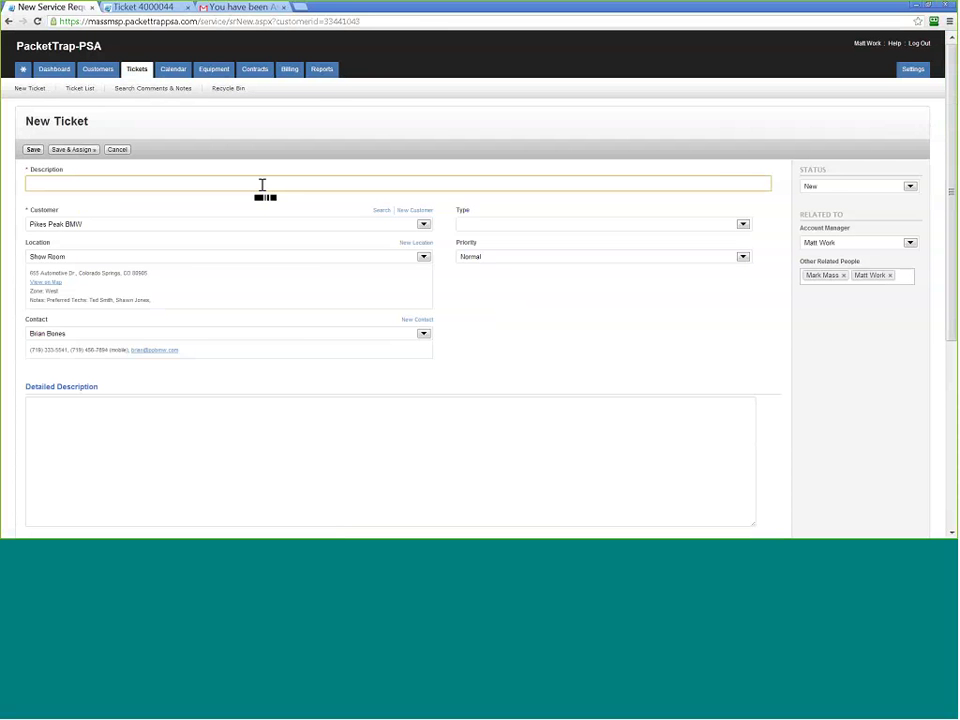
pyautogui.write('Need help')
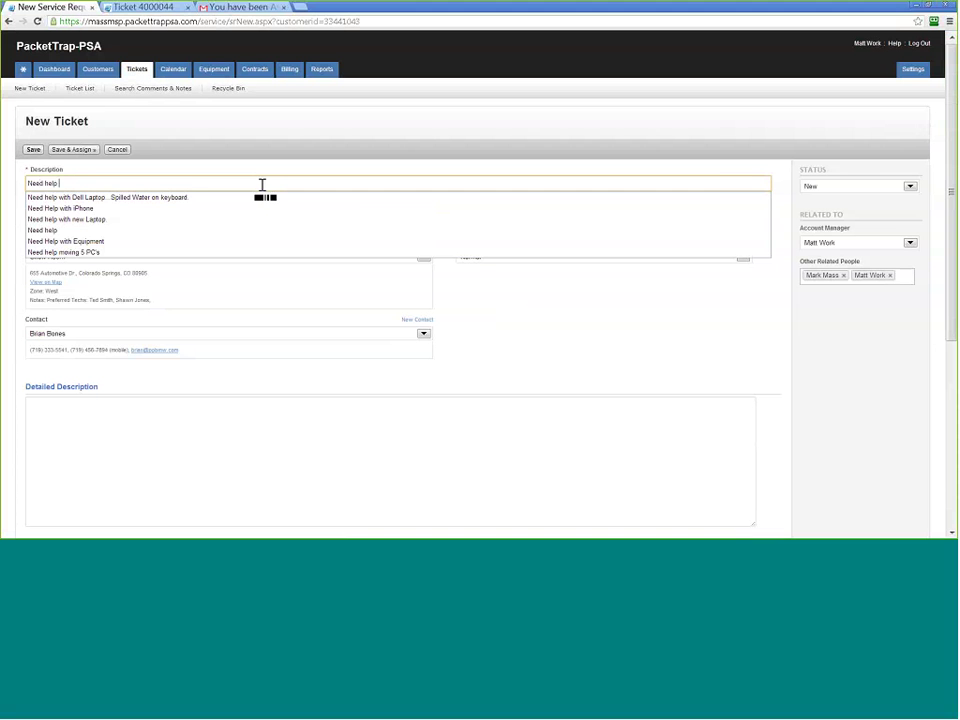
pyautogui.click(185, 197)
pyautogui.click(192, 212)
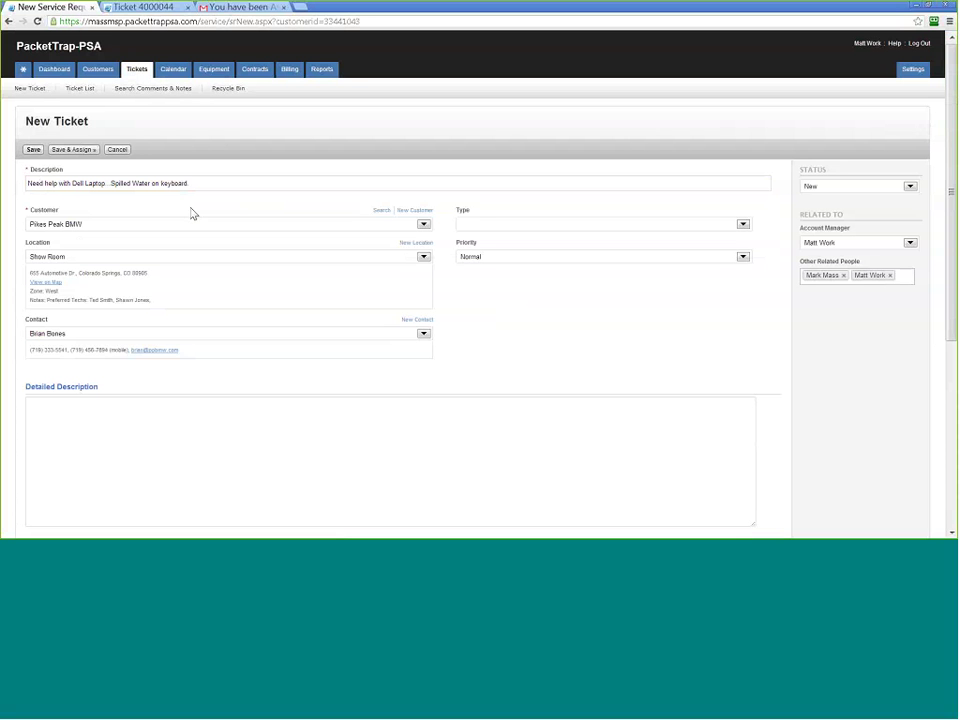
# Keep location Show Room and the existing contact, and set Type to Ticket and Priority to Critical
pyautogui.click(90, 256)
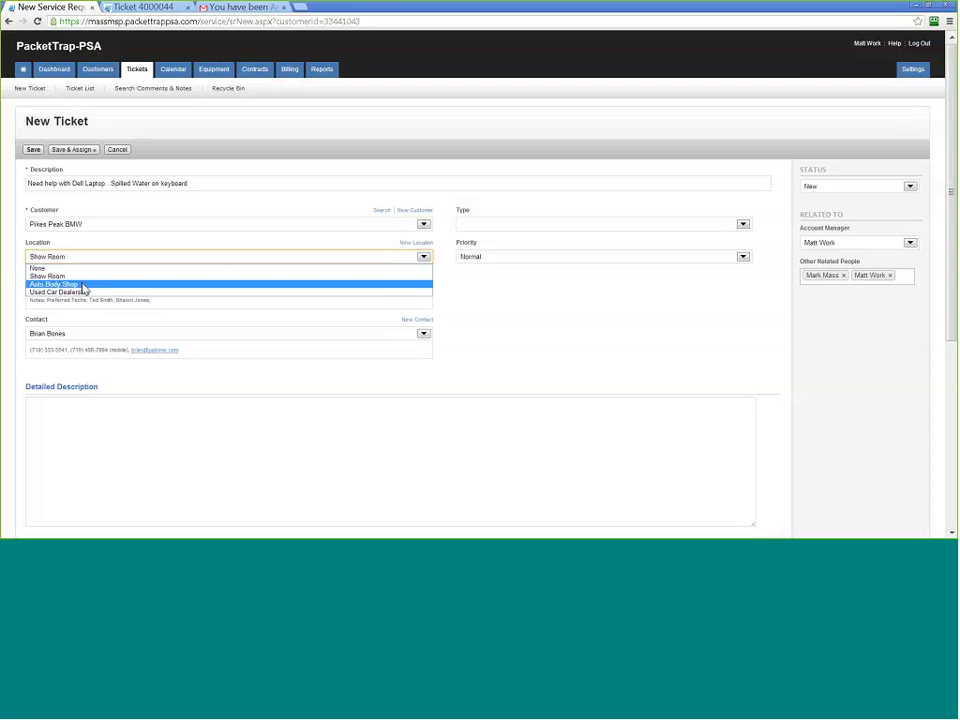
pyautogui.click(80, 282)
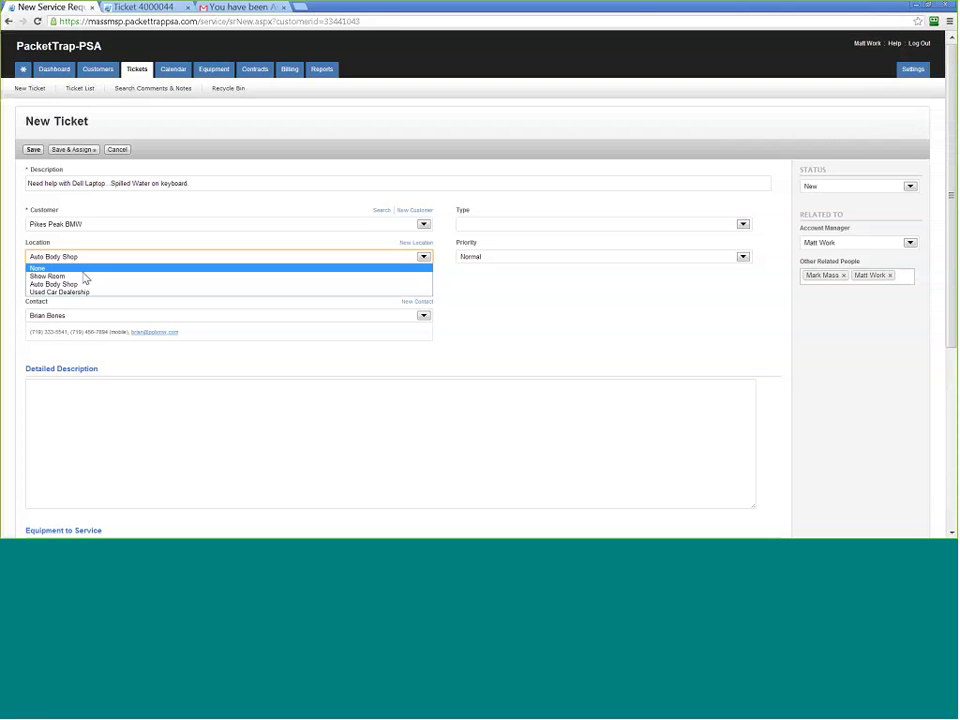
pyautogui.click(84, 276)
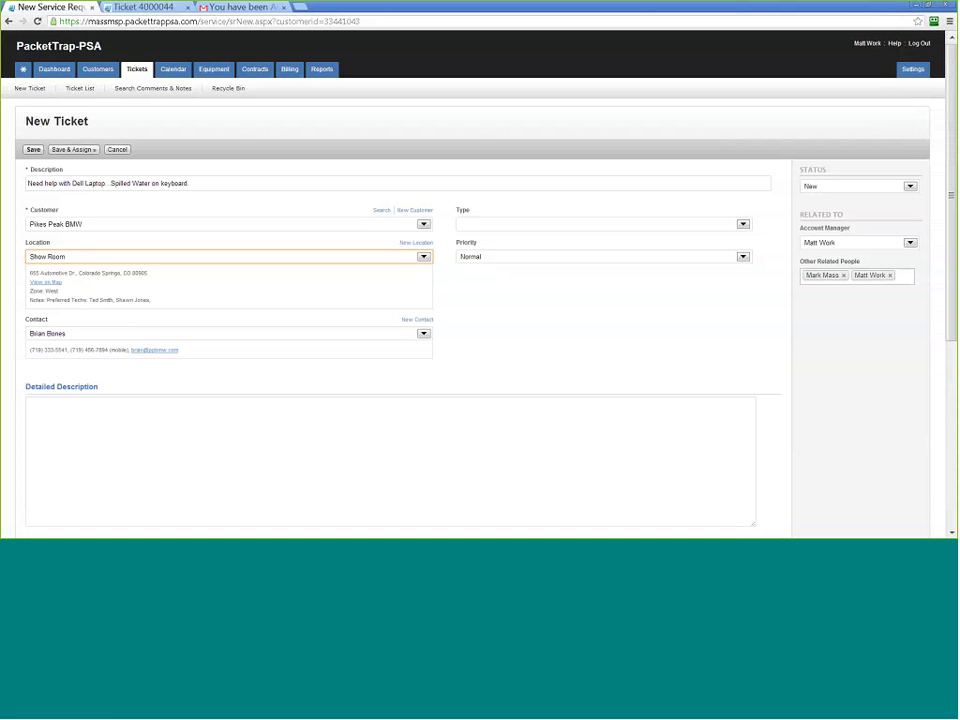
pyautogui.click(73, 336)
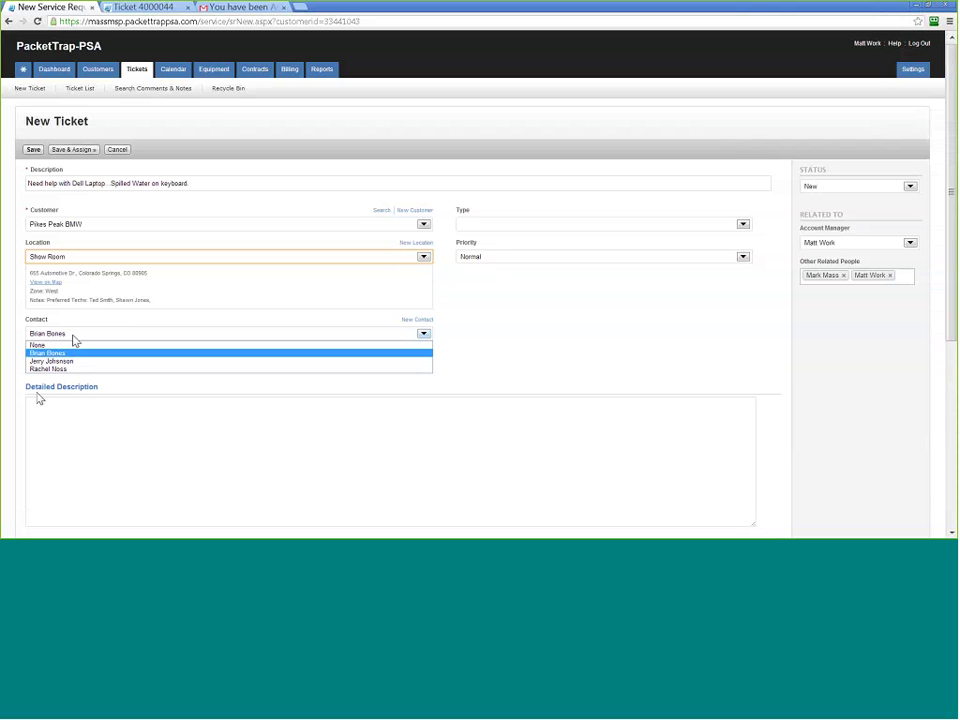
pyautogui.click(60, 353)
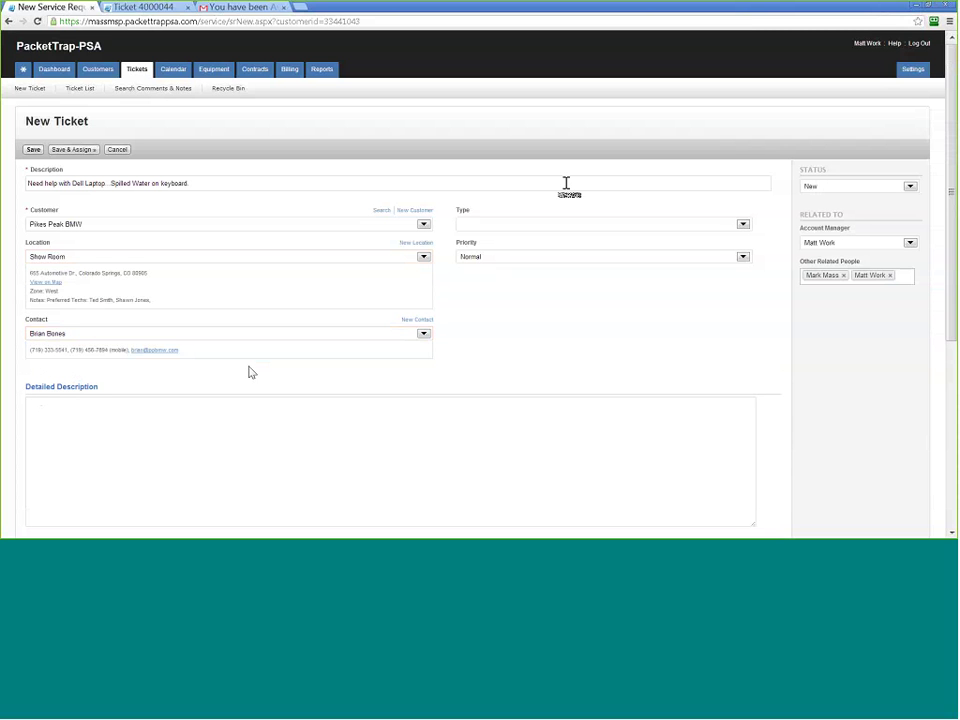
pyautogui.click(505, 247)
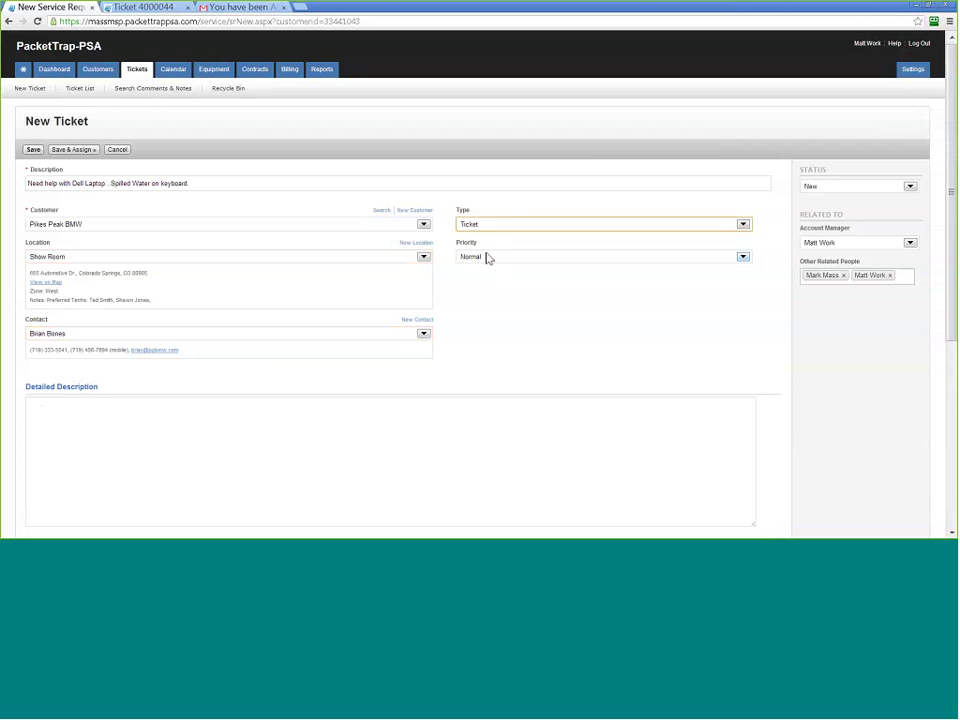
pyautogui.click(486, 257)
pyautogui.click(471, 268)
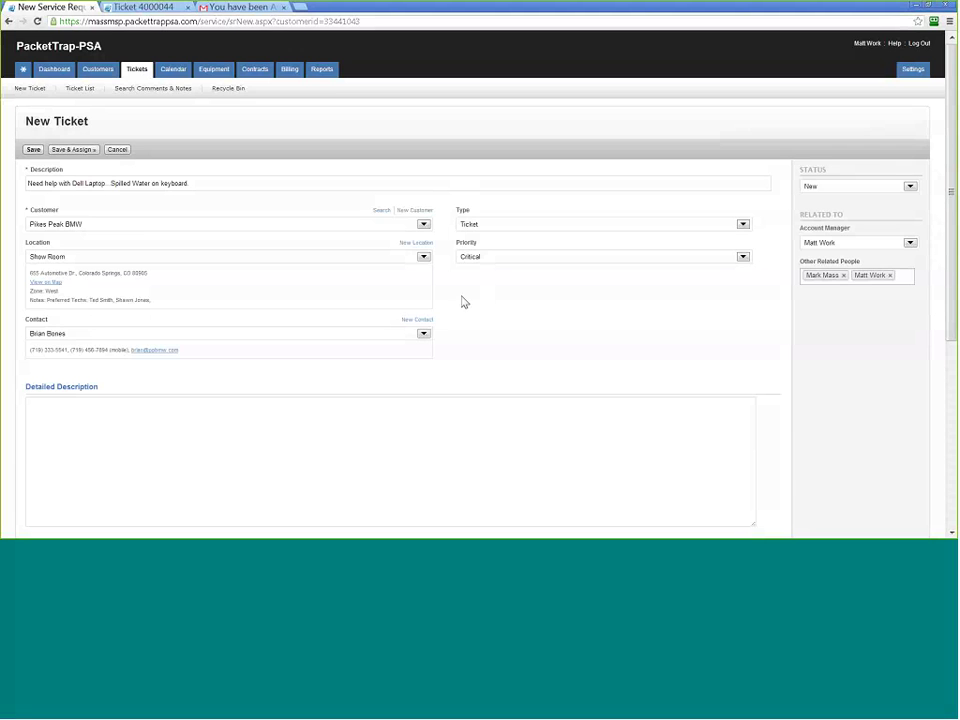
pyautogui.scroll(-1, 463, 302)
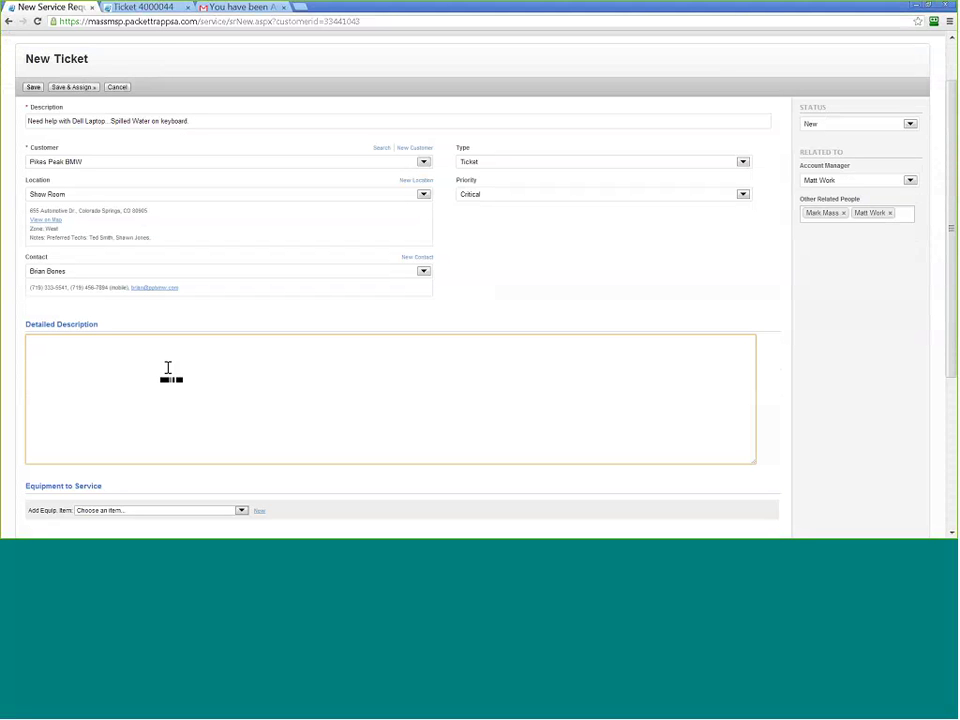
# Leave the equipment unselected and set the referral code to Current Customer
pyautogui.scroll(-3, 168, 370)
pyautogui.click(170, 362)
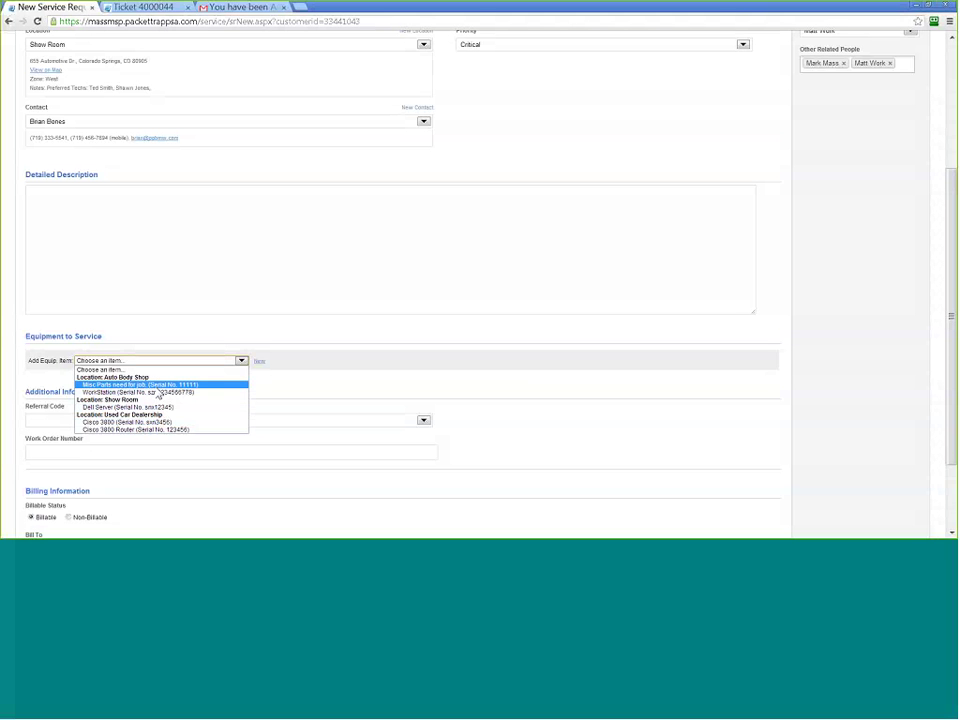
pyautogui.click(195, 342)
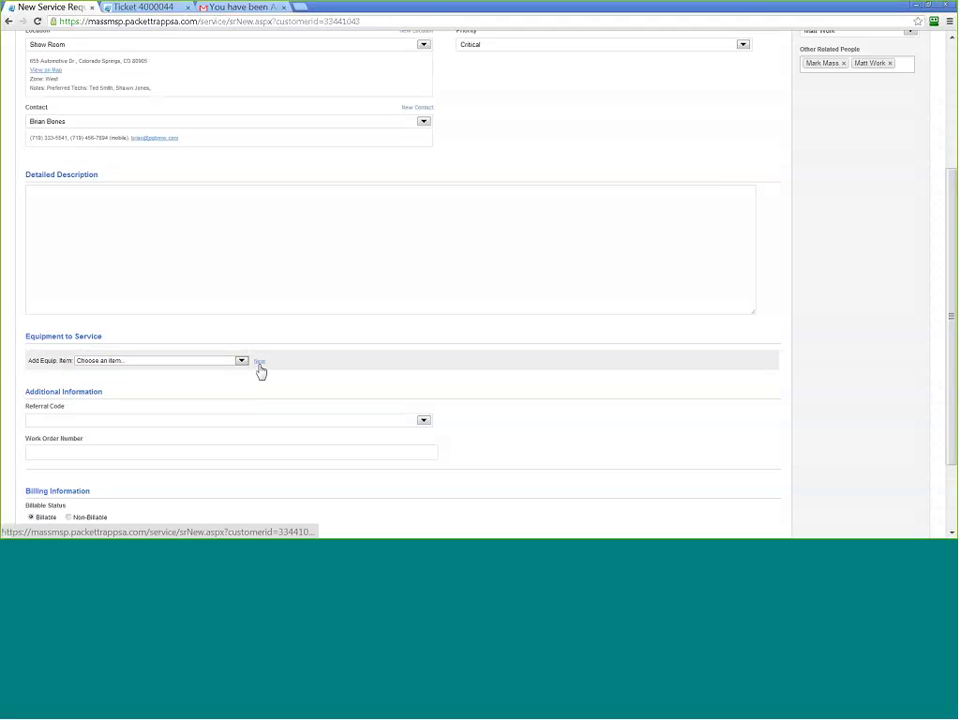
pyautogui.scroll(-2, 264, 376)
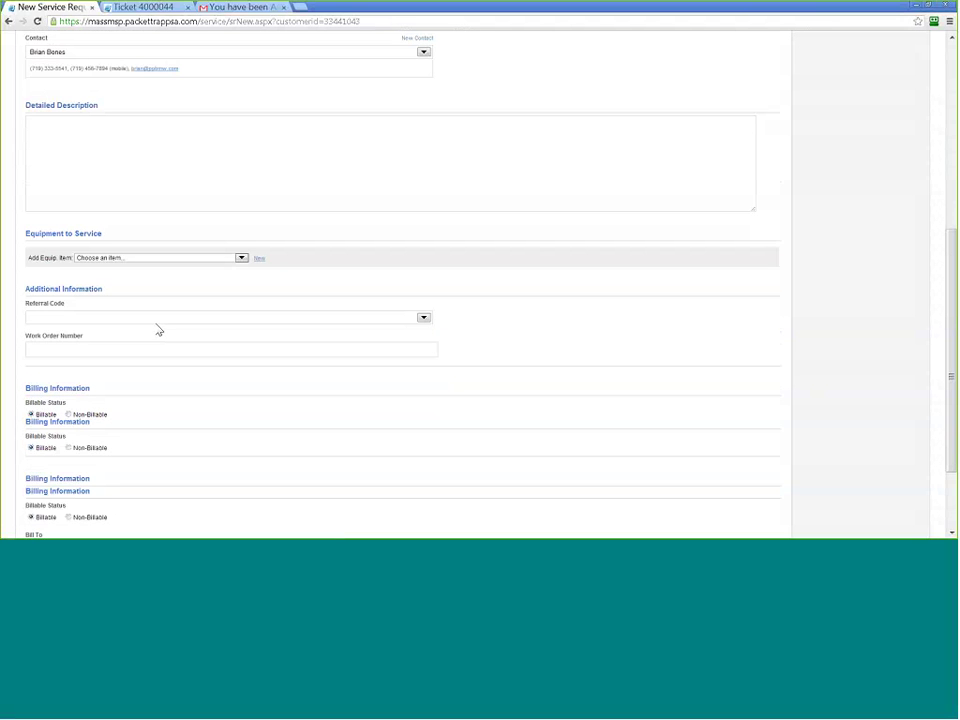
pyautogui.click(156, 318)
pyautogui.click(152, 353)
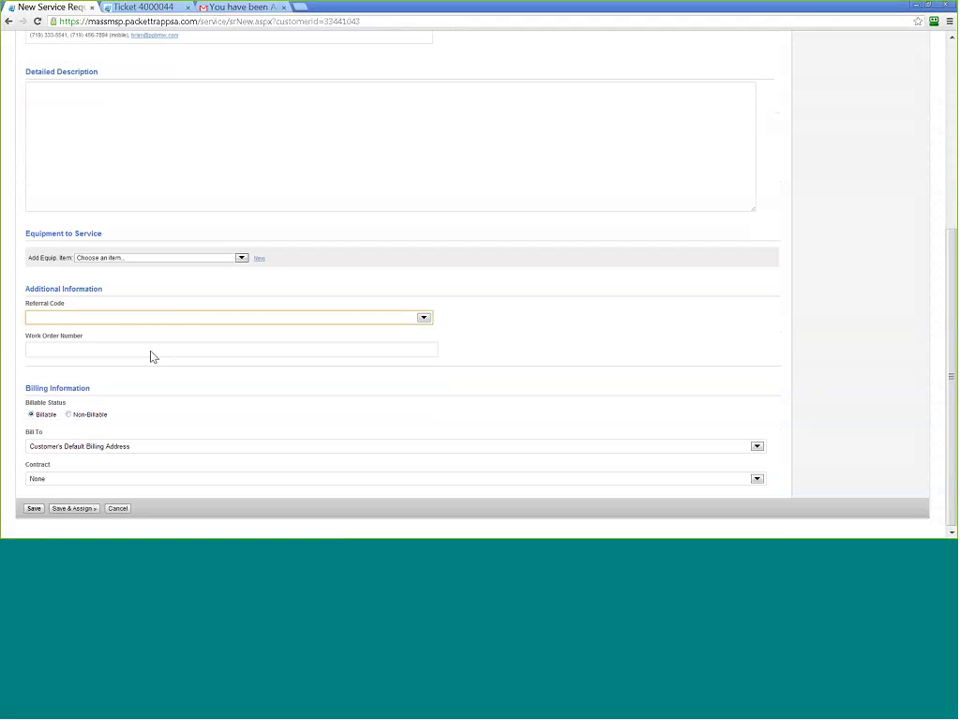
pyautogui.click(492, 324)
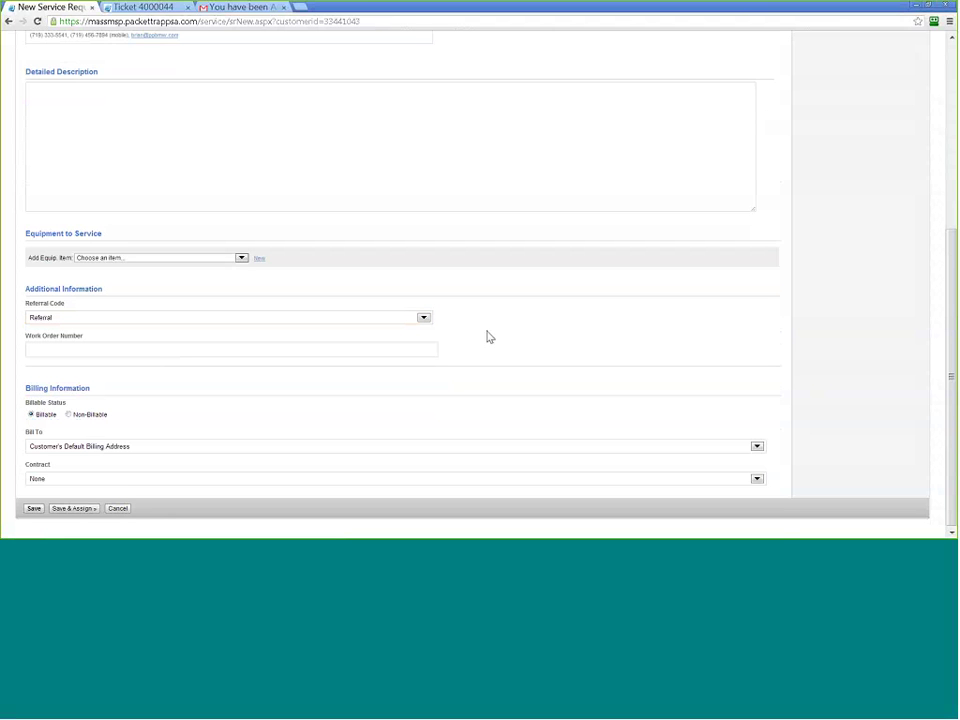
pyautogui.click(262, 318)
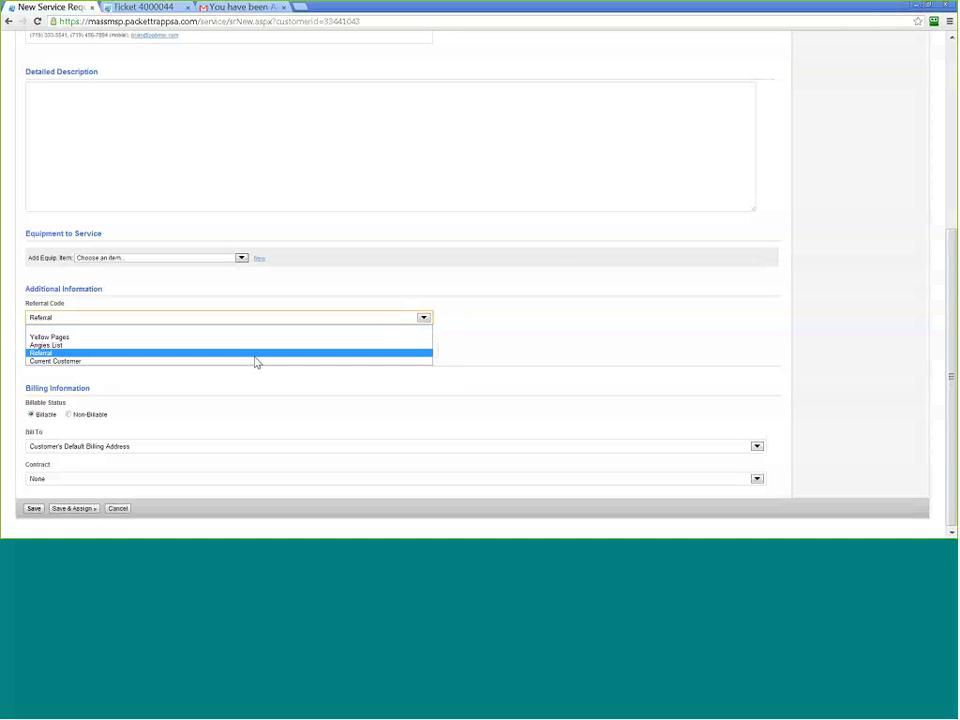
pyautogui.click(256, 361)
# Leave the Work Order Number blank and keep the Contract at None
pyautogui.click(45, 350)
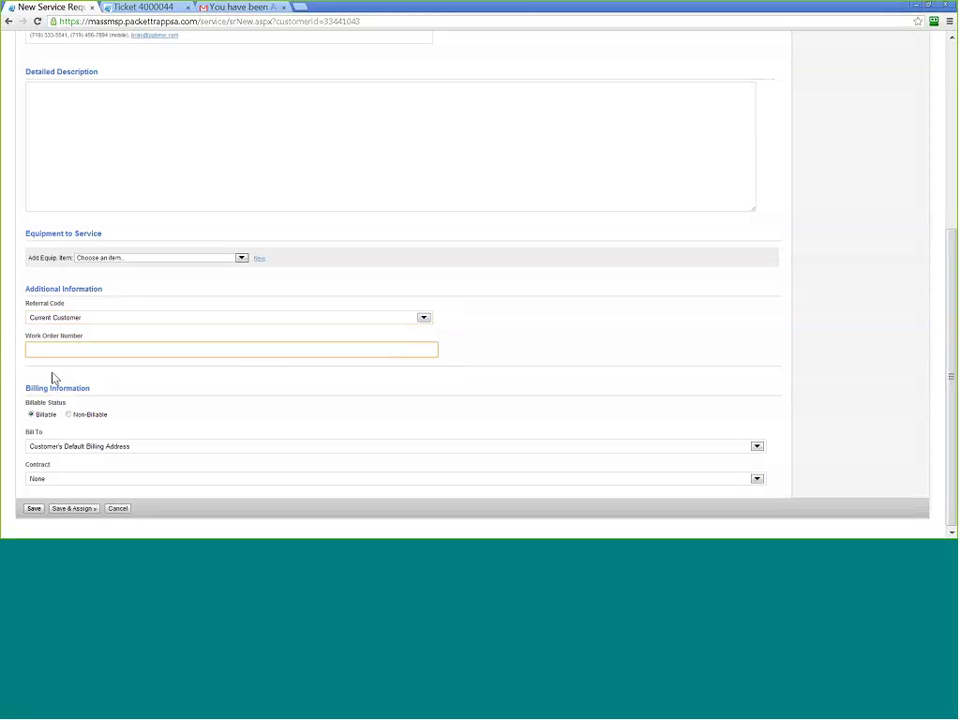
pyautogui.click(556, 337)
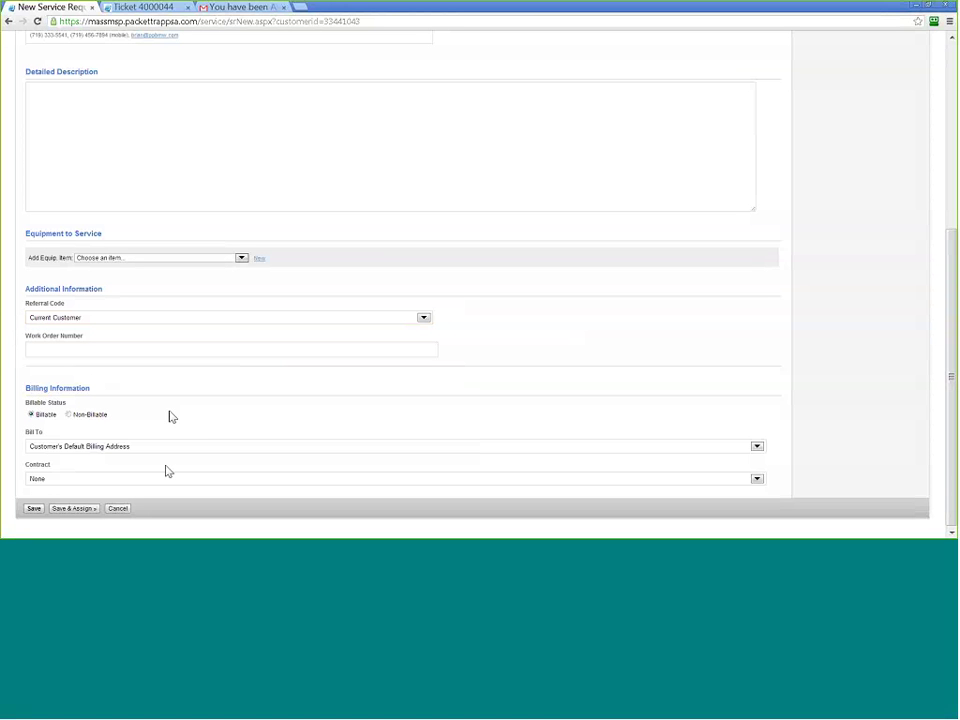
pyautogui.click(110, 479)
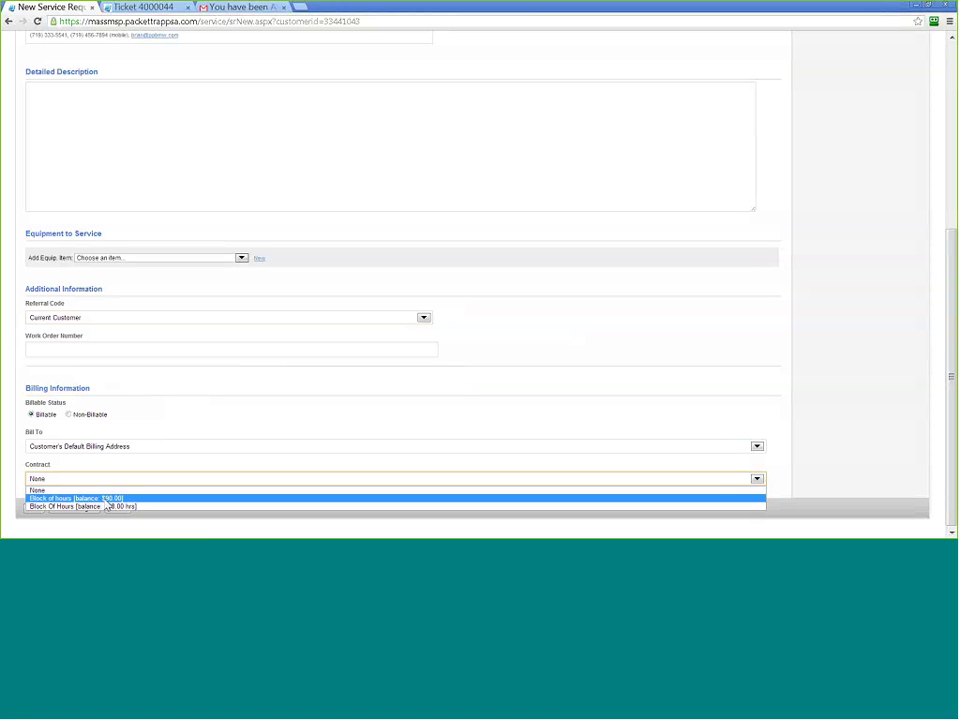
pyautogui.click(93, 463)
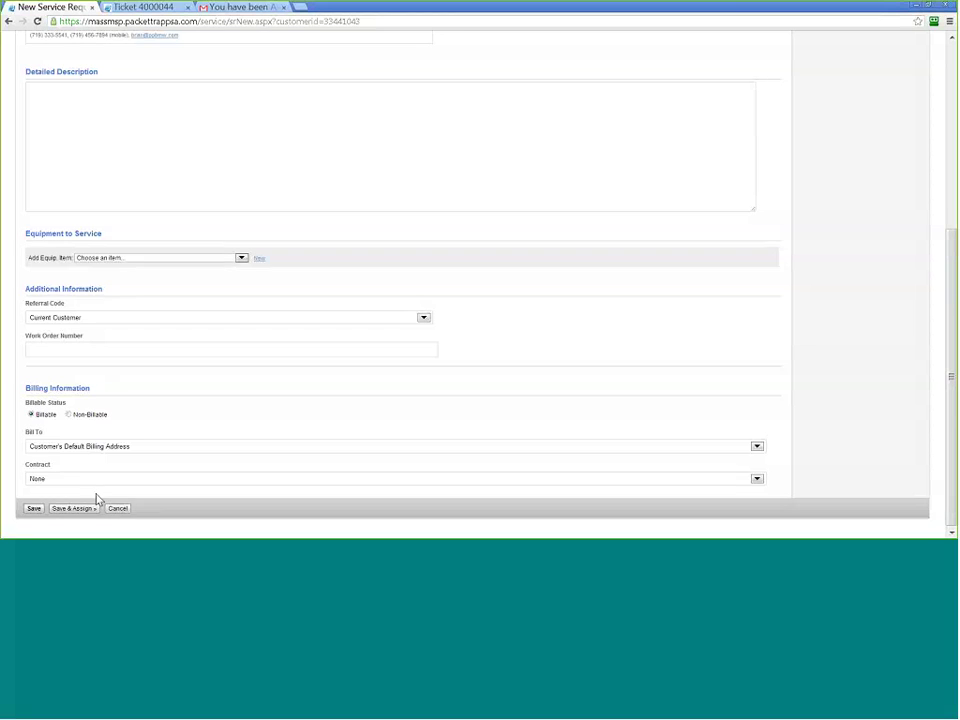
pyautogui.scroll(5, 266, 403)
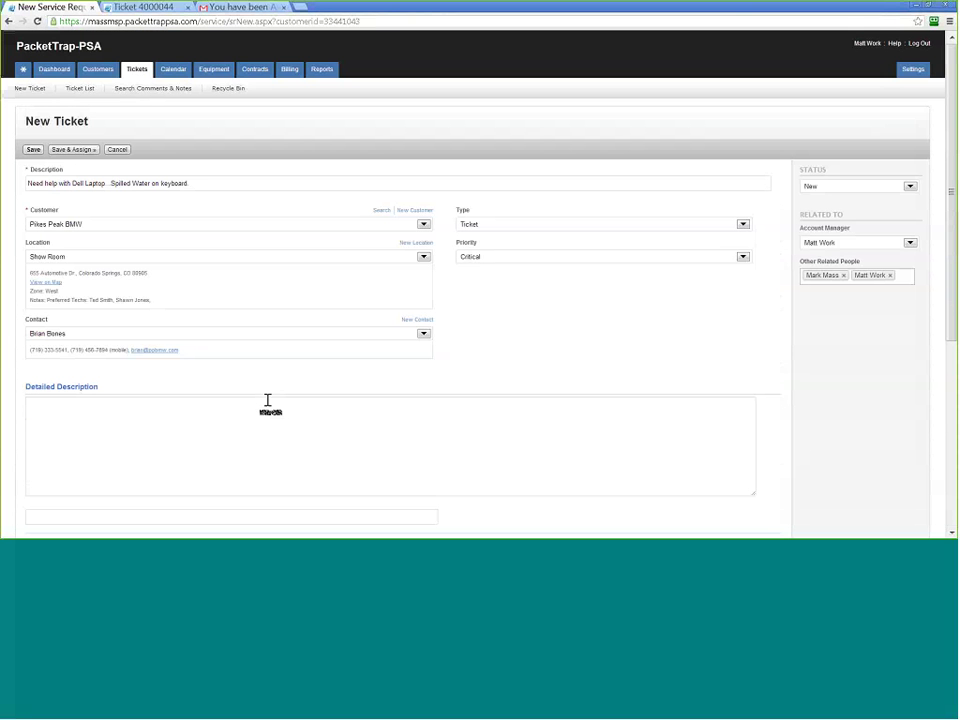
# Save the ticket for assignment and review the assigned technician's schedule
pyautogui.click(90, 152)
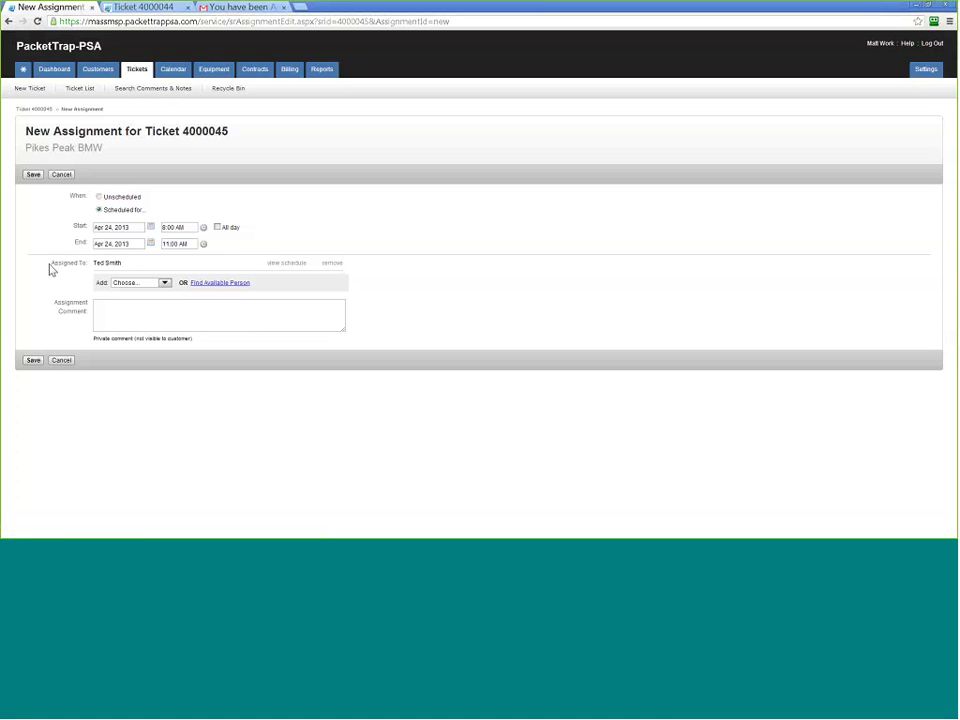
pyautogui.moveTo(51, 265); pyautogui.dragTo(105, 265)
pyautogui.moveTo(105, 265); pyautogui.dragTo(294, 263)
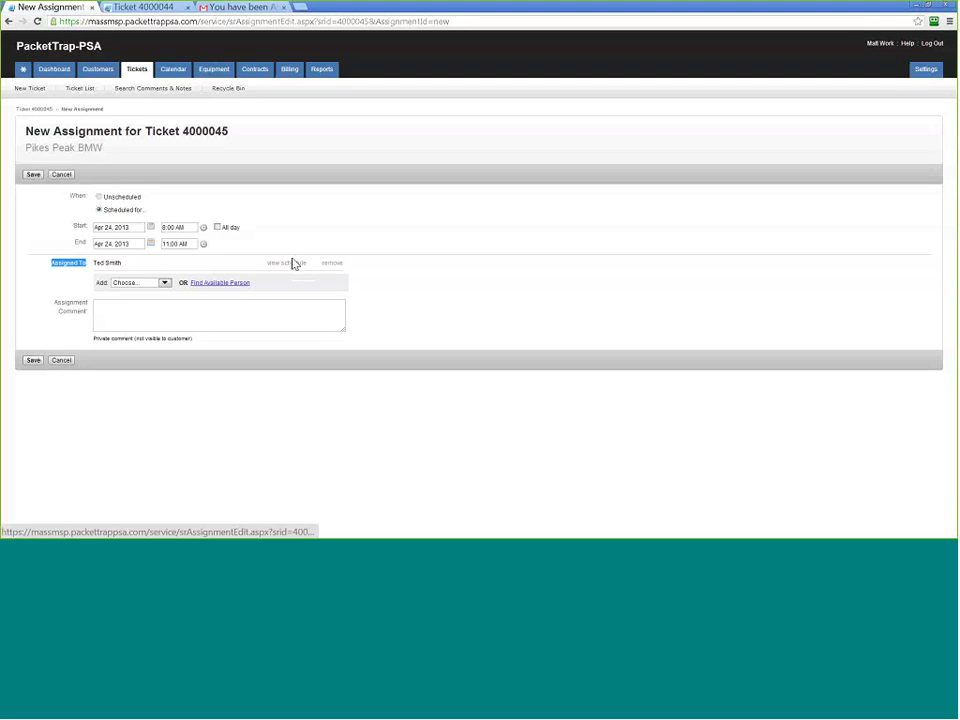
pyautogui.click(294, 263)
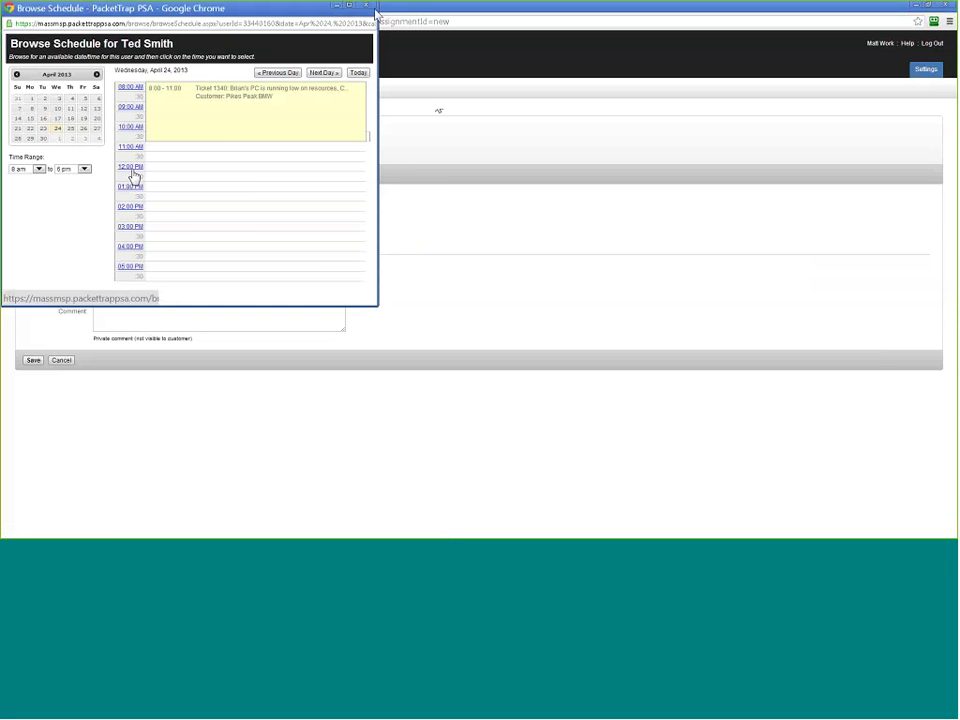
pyautogui.click(438, 110)
# Close the technician's schedule and look for technicians available for Ticket 4000045
pyautogui.tripleClick(409, 144)
pyautogui.click(409, 141)
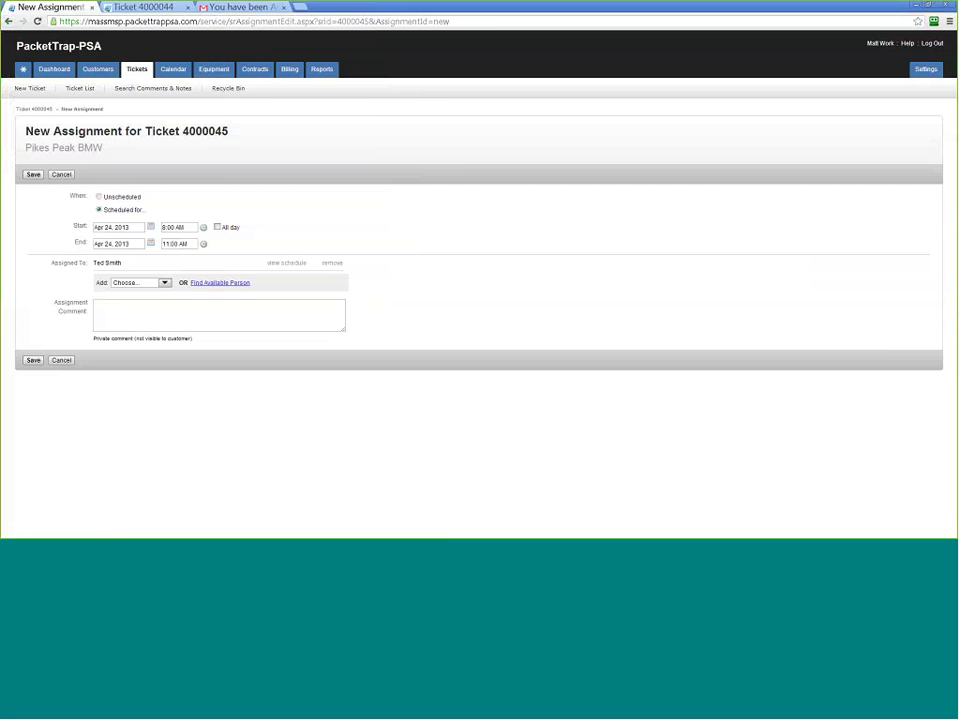
pyautogui.click(287, 262)
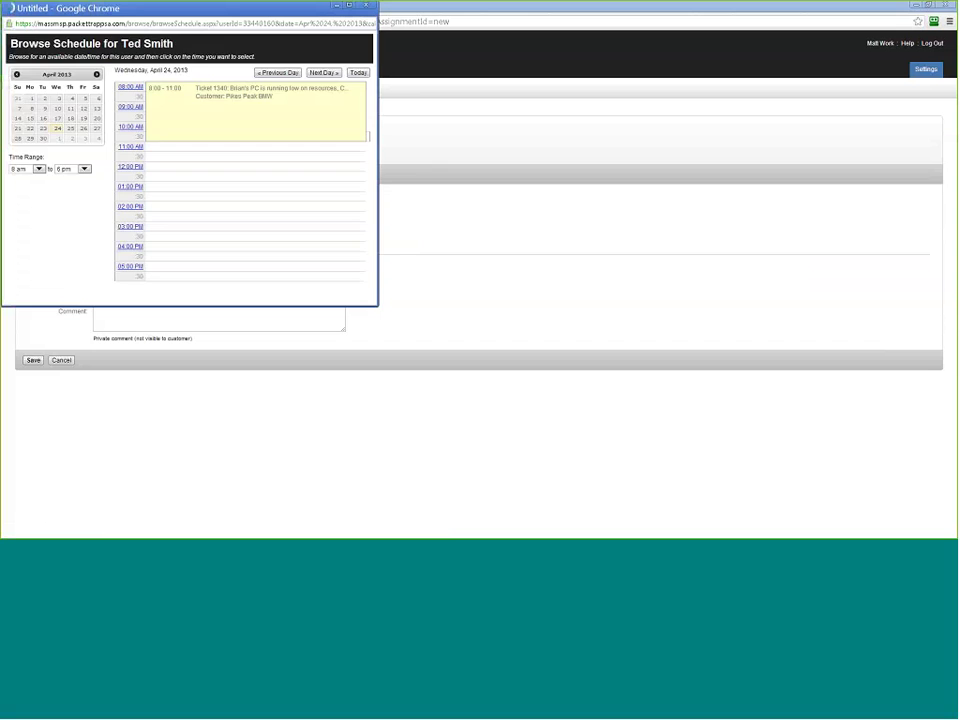
pyautogui.click(370, 4)
pyautogui.click(234, 285)
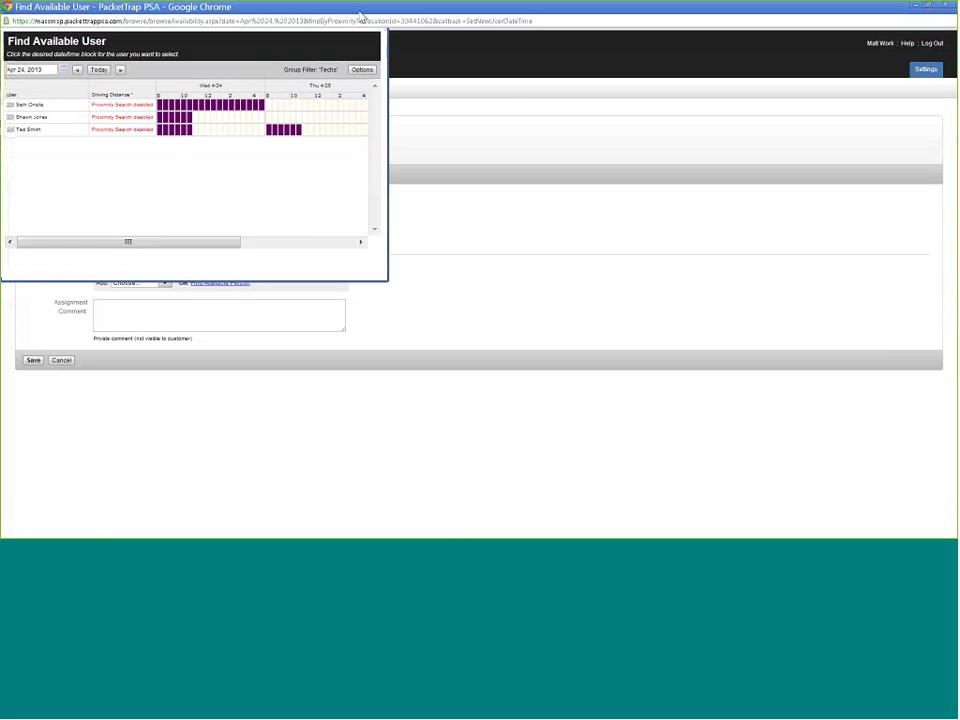
# Maximize the availability window and keep its group filter on Techs
pyautogui.click(359, 6)
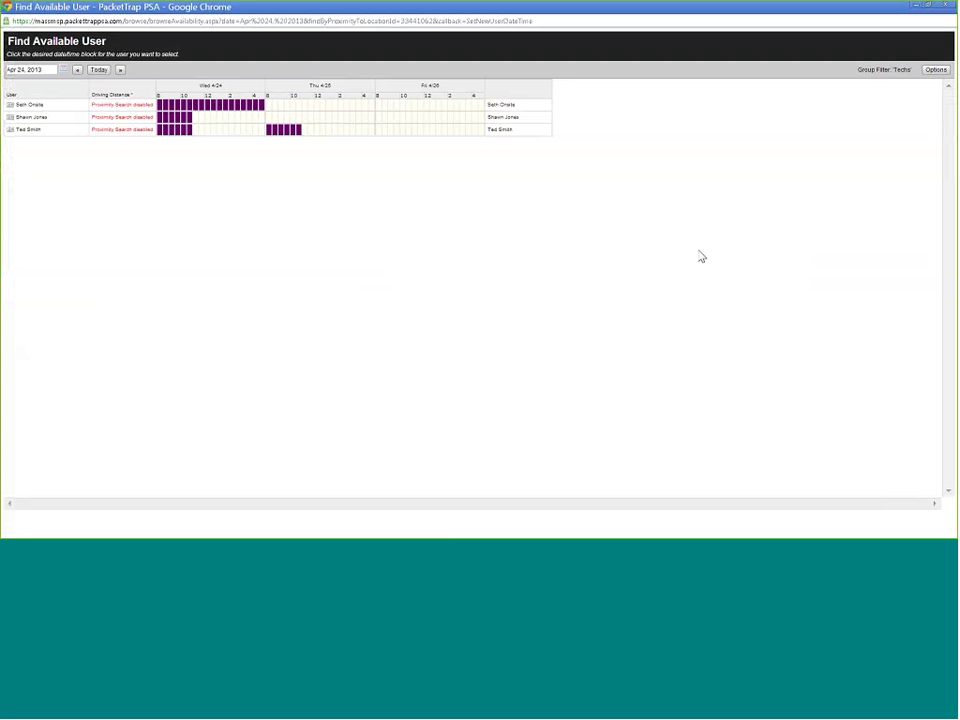
pyautogui.click(935, 69)
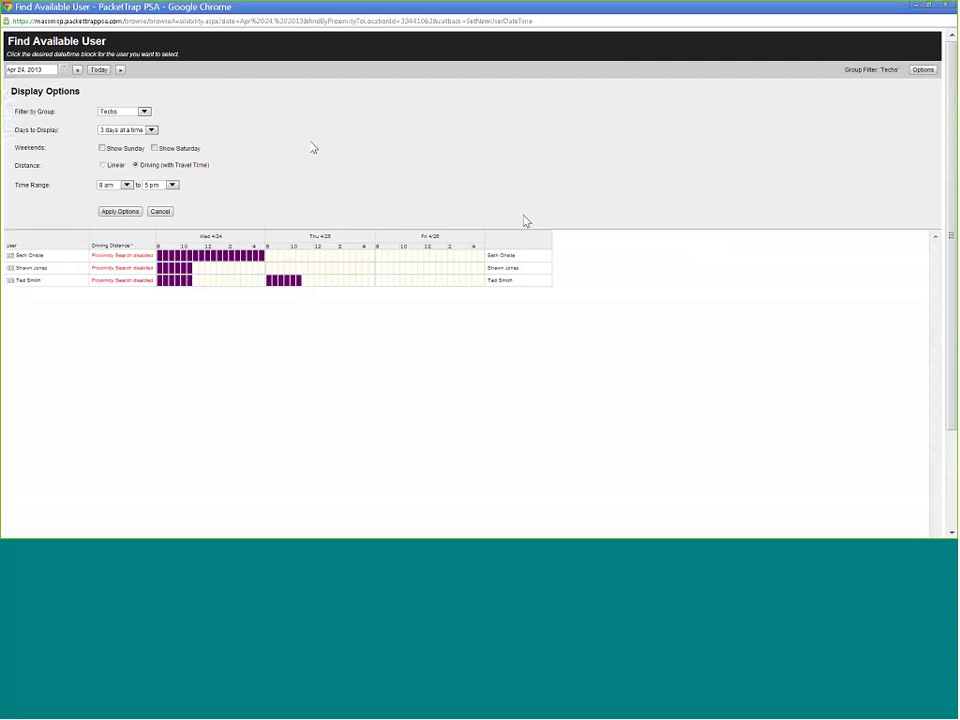
pyautogui.click(143, 112)
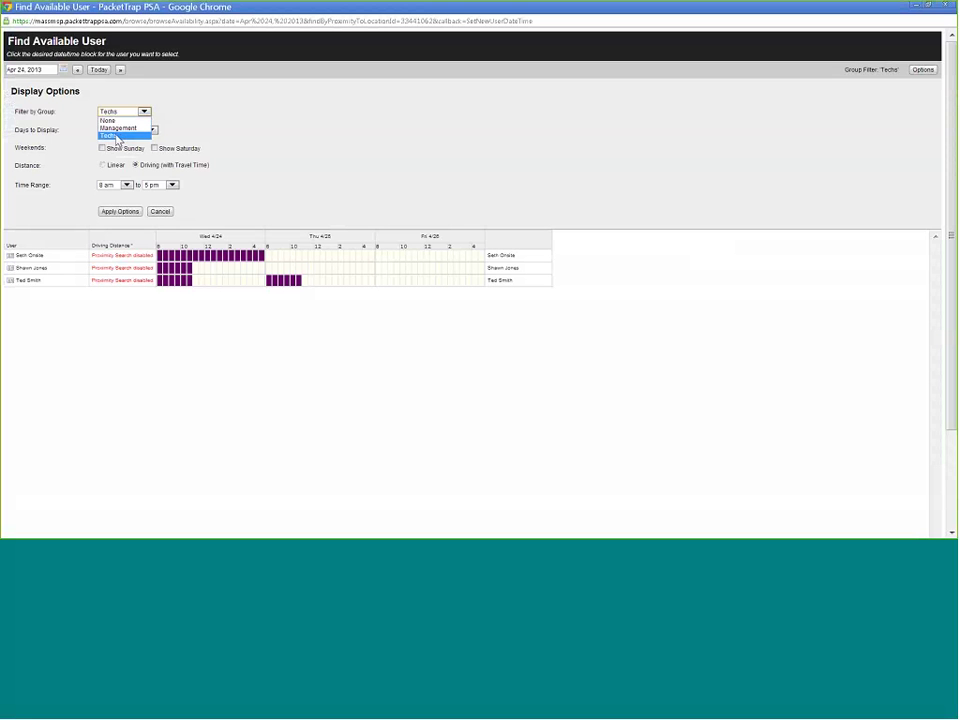
pyautogui.click(122, 137)
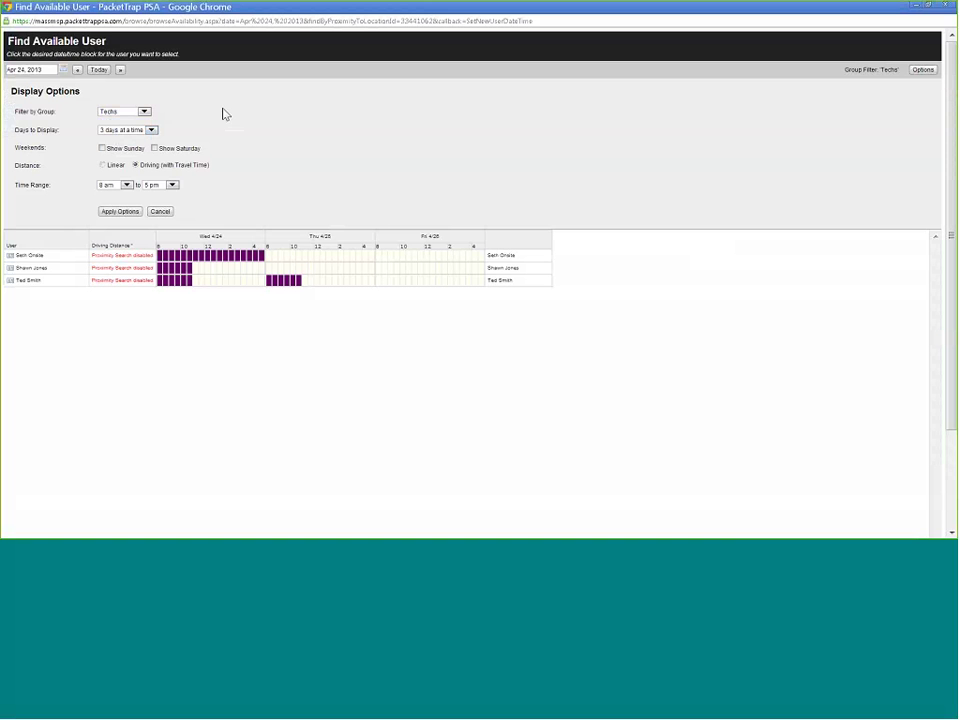
pyautogui.click(144, 112)
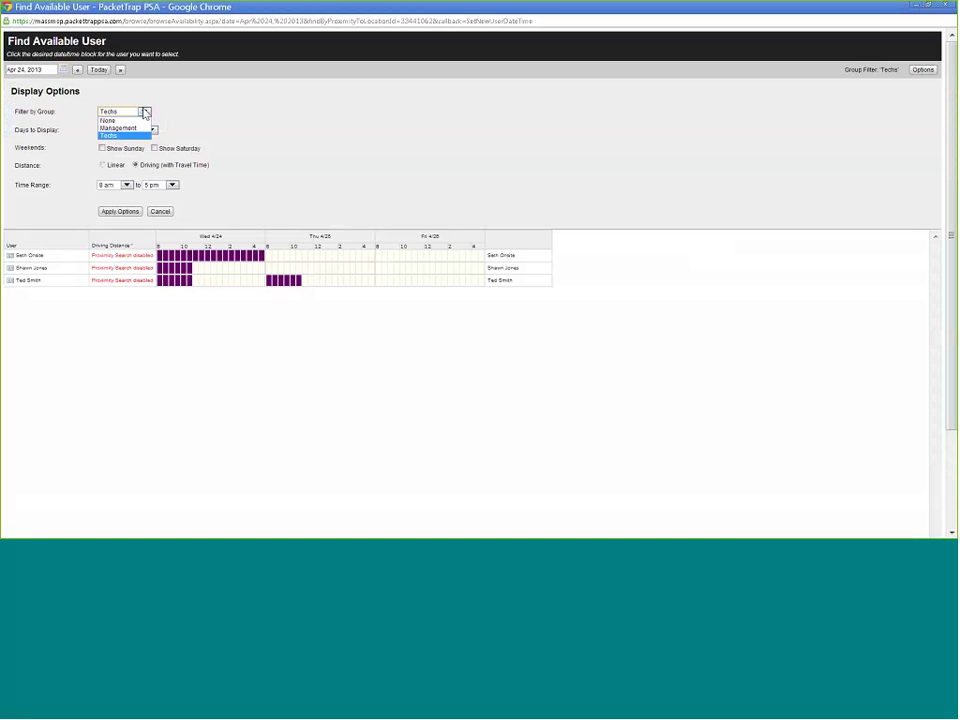
pyautogui.click(198, 138)
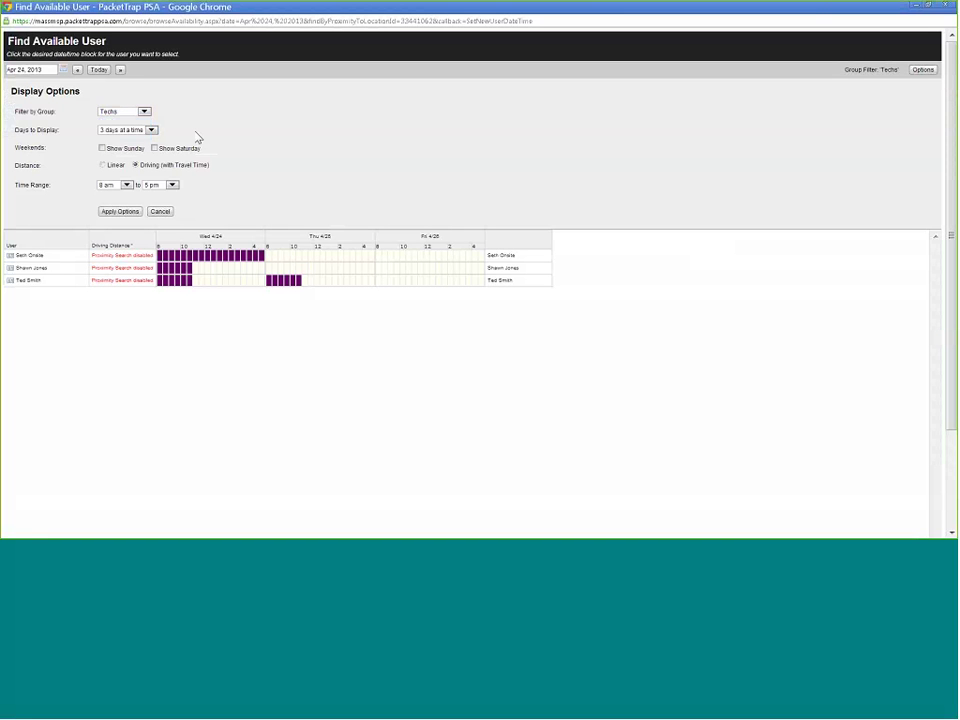
# Show one day at a time starting at 3 pm, then pick the technician's 3:00 pm slot
pyautogui.click(151, 130)
pyautogui.click(120, 137)
pyautogui.click(126, 187)
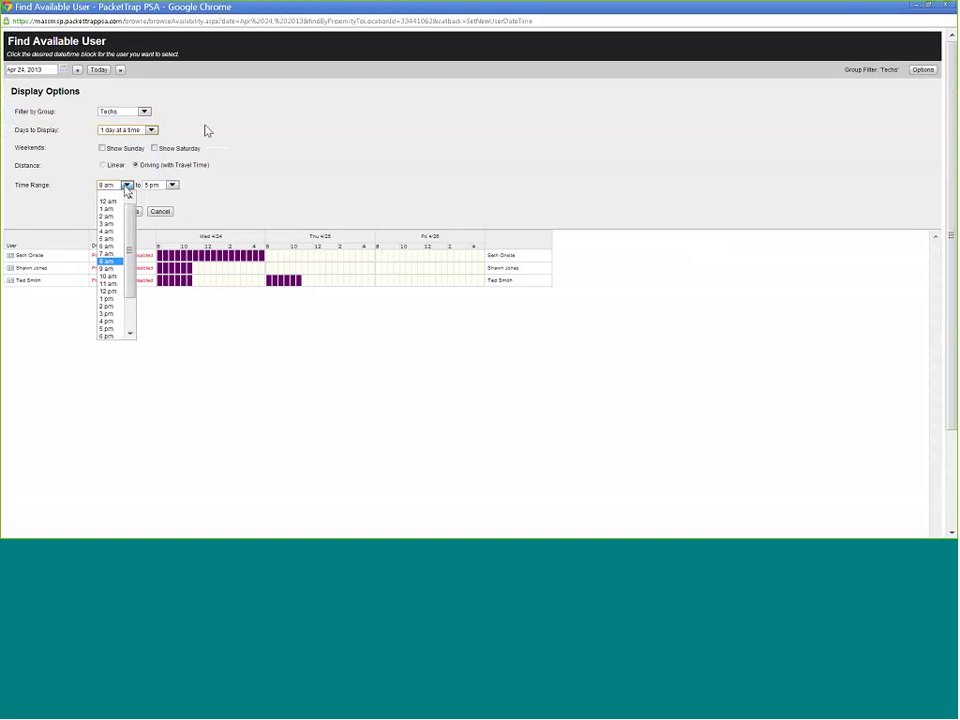
pyautogui.click(116, 317)
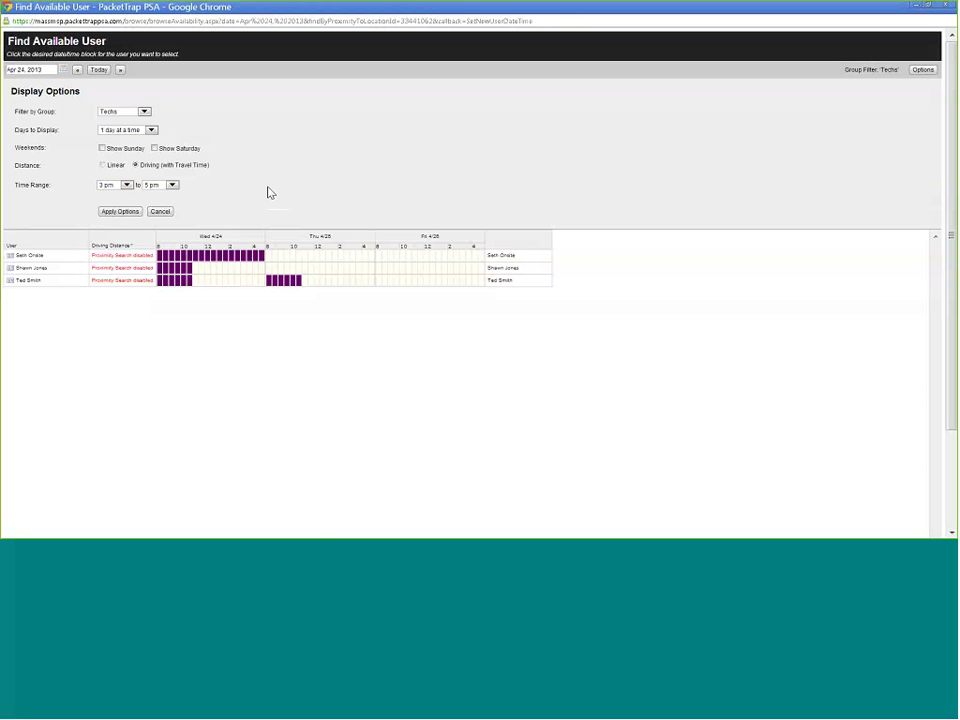
pyautogui.click(120, 211)
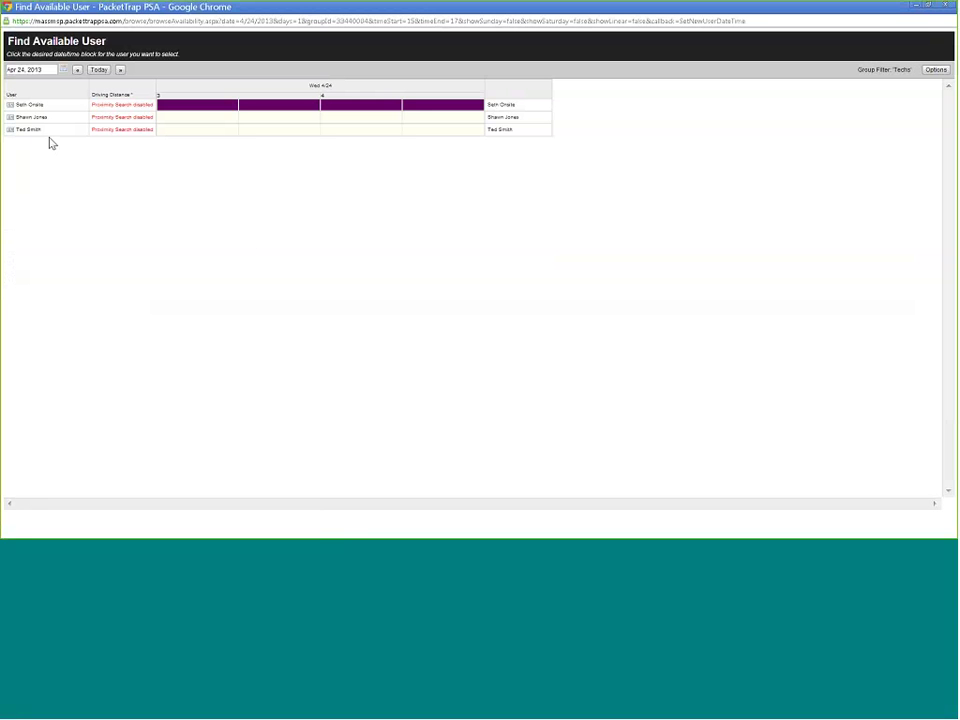
pyautogui.click(196, 136)
# Dismiss the already-in-list alert and save the technician's Apr 24, 3:00 PM assignment
pyautogui.click(527, 290)
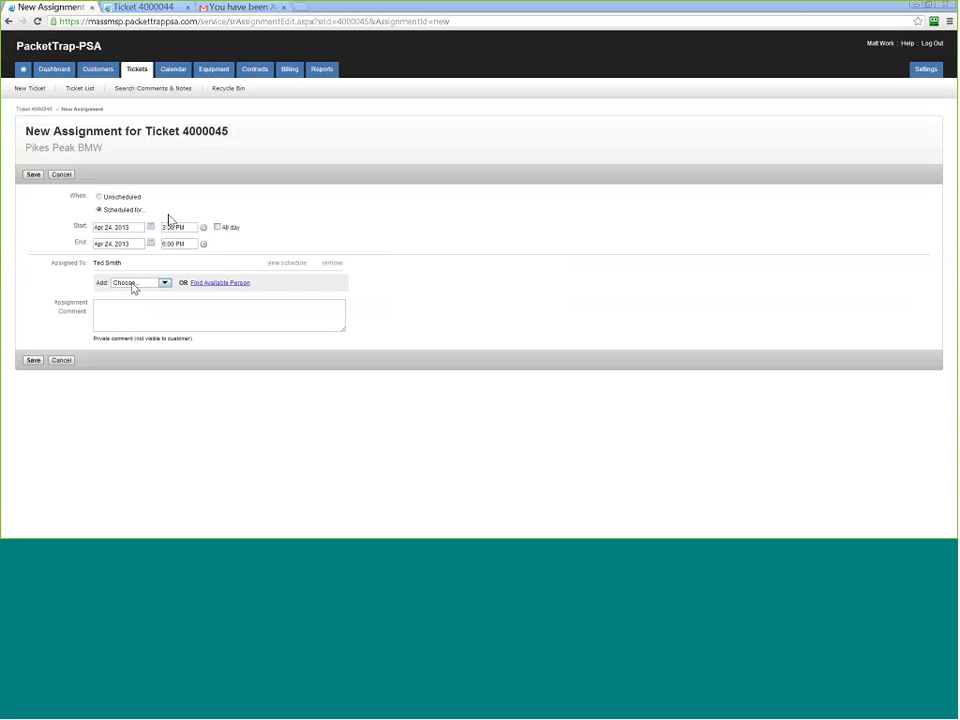
pyautogui.click(33, 362)
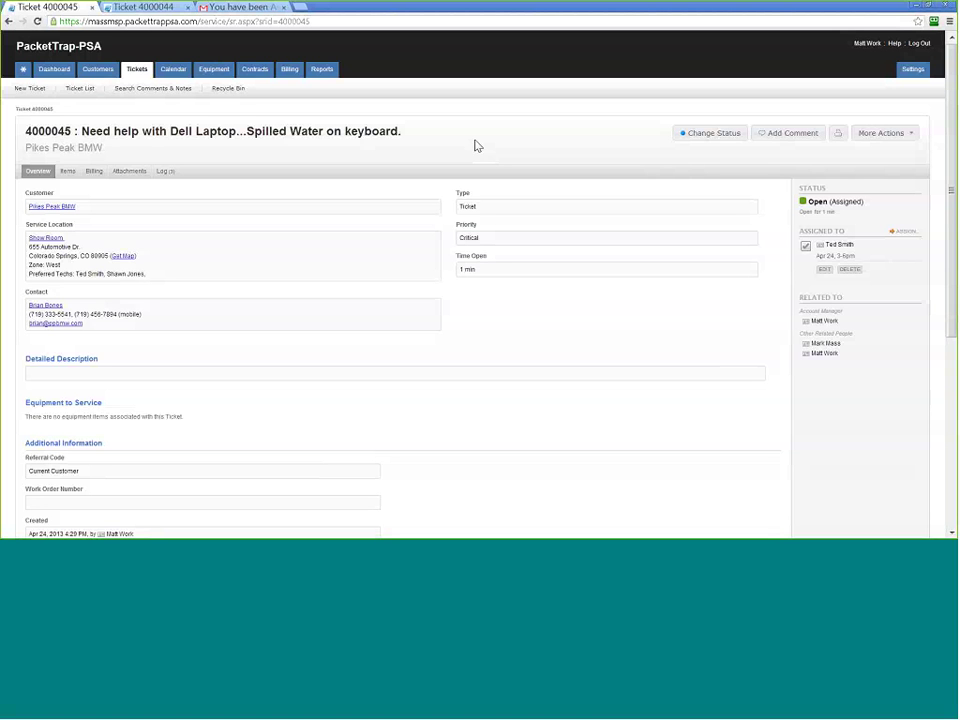
# Clear the ticket title selection and bring the tablet simulator's mobile dashboard over the browser
pyautogui.tripleClick(476, 144)
pyautogui.click(478, 152)
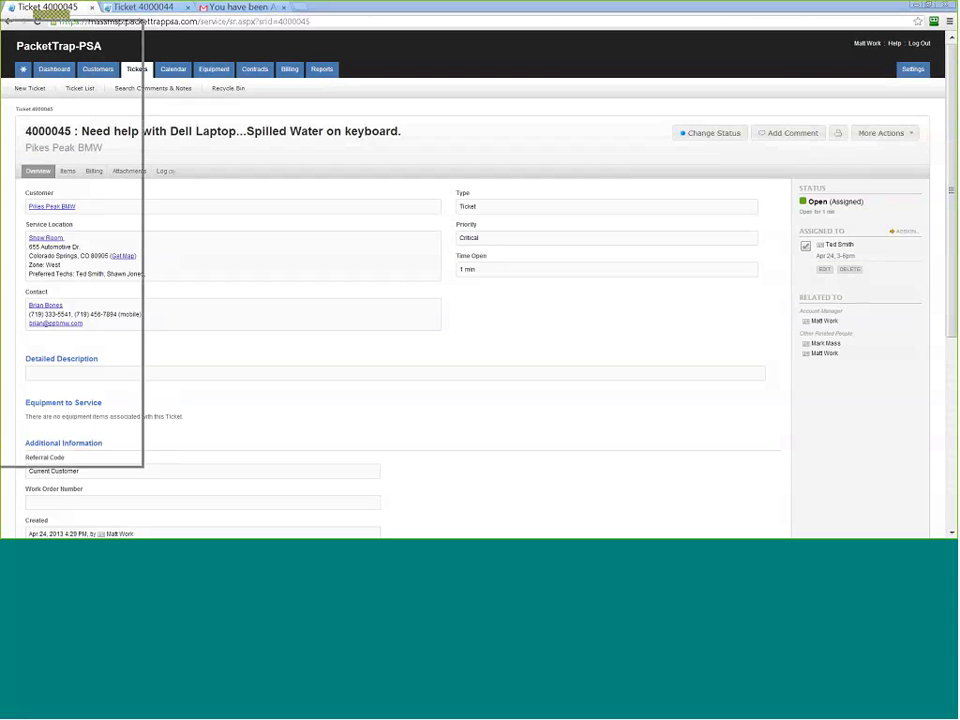
pyautogui.moveTo(326, 50); pyautogui.dragTo(455, 76)
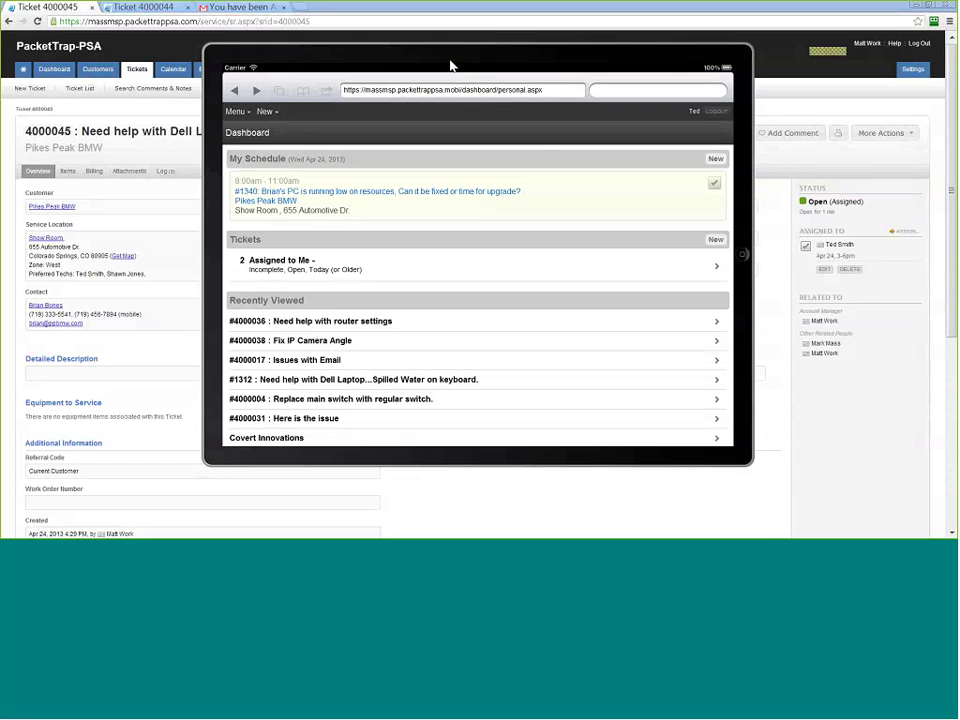
# Reposition the tablet simulator and show the mobile Dashboard with #4000045 booked 3:00–6:00pm
pyautogui.moveTo(450, 66); pyautogui.dragTo(437, 73)
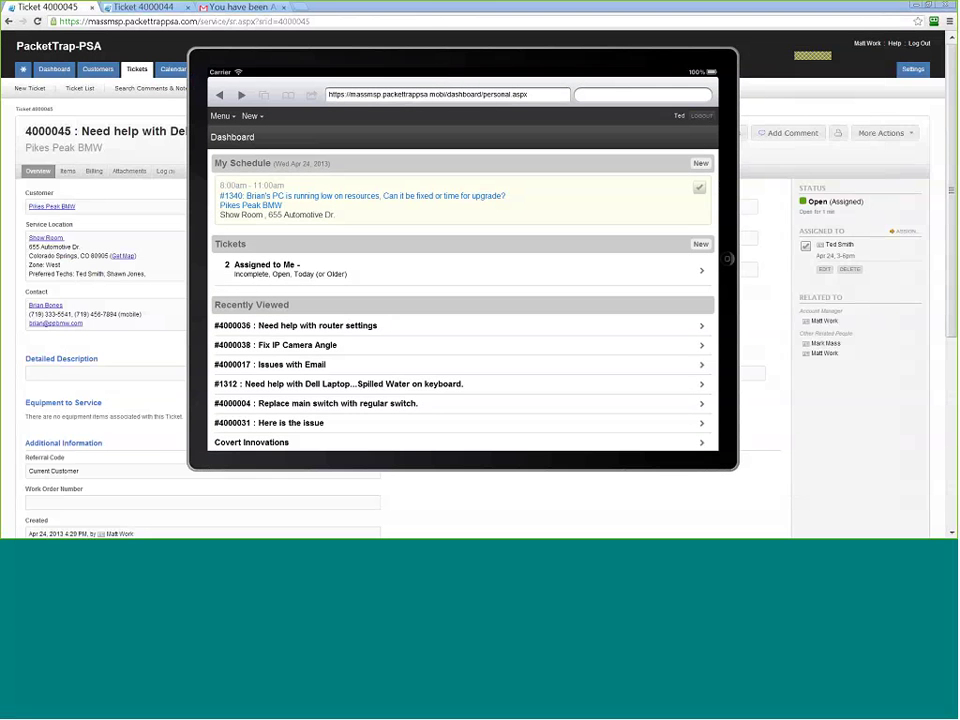
pyautogui.click(222, 117)
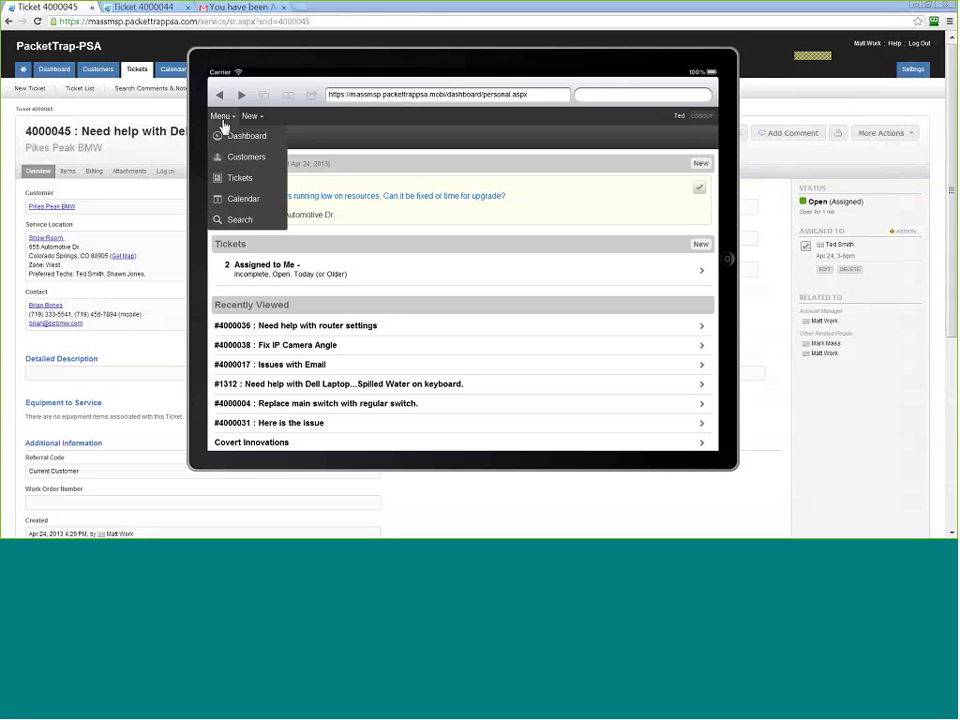
pyautogui.click(228, 136)
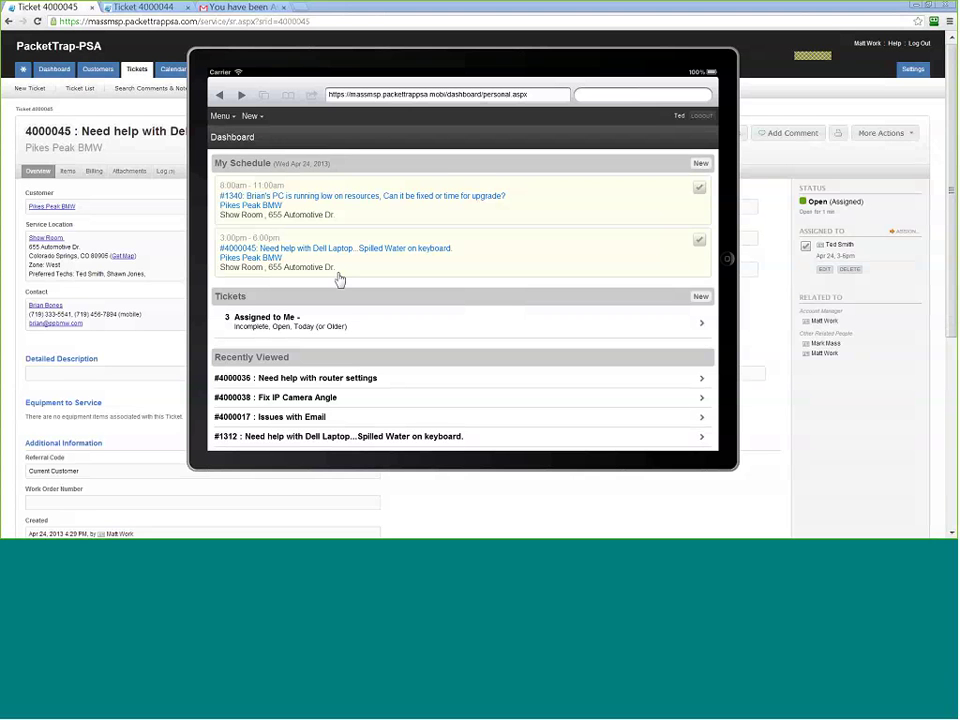
# Open ticket 4000045 from the schedule, review its details, and begin a materials item
pyautogui.click(270, 257)
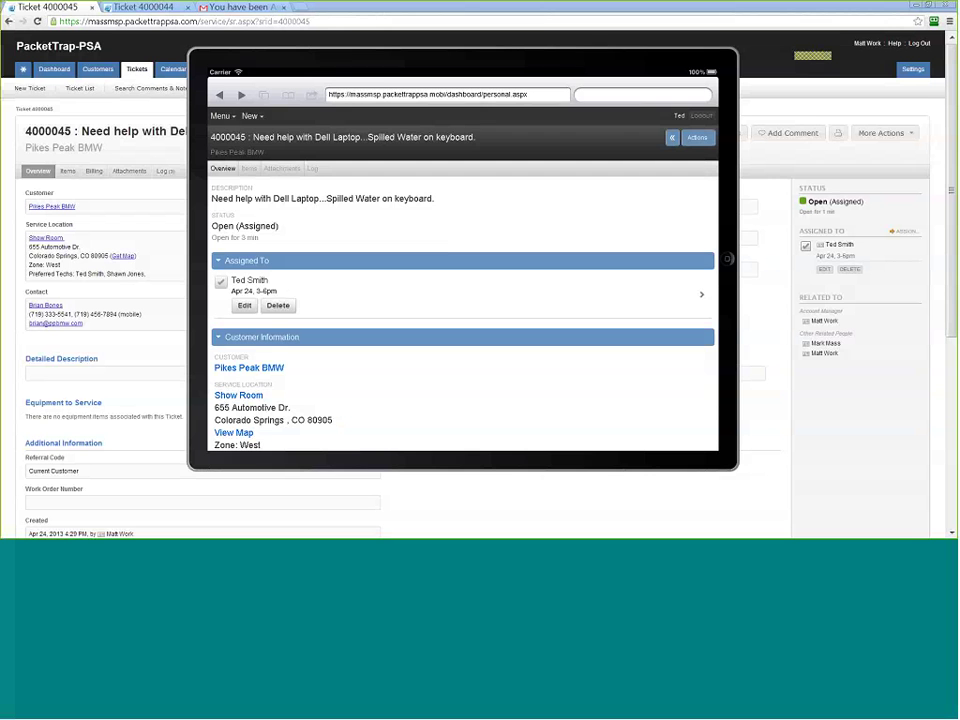
pyautogui.scroll(-2, 611, 203)
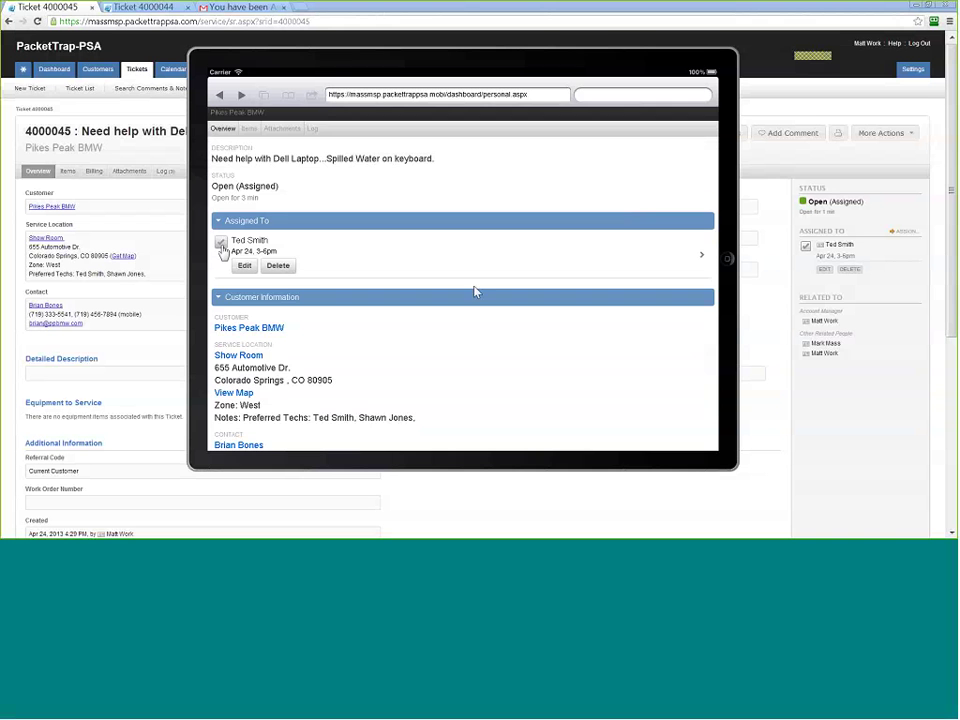
pyautogui.scroll(-3, 538, 323)
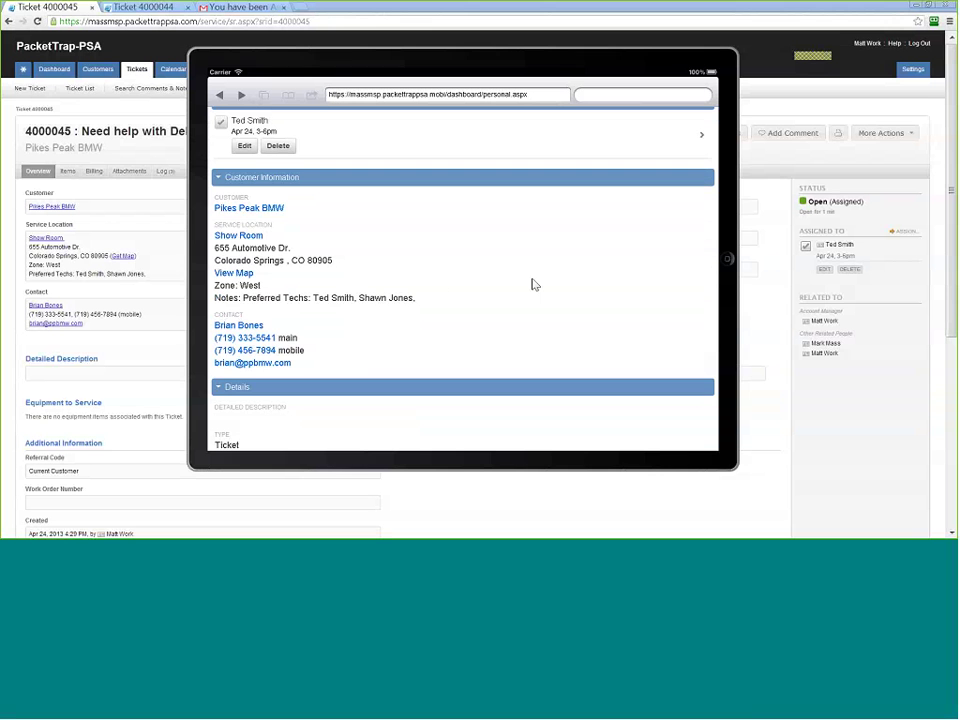
pyautogui.scroll(-3, 535, 284)
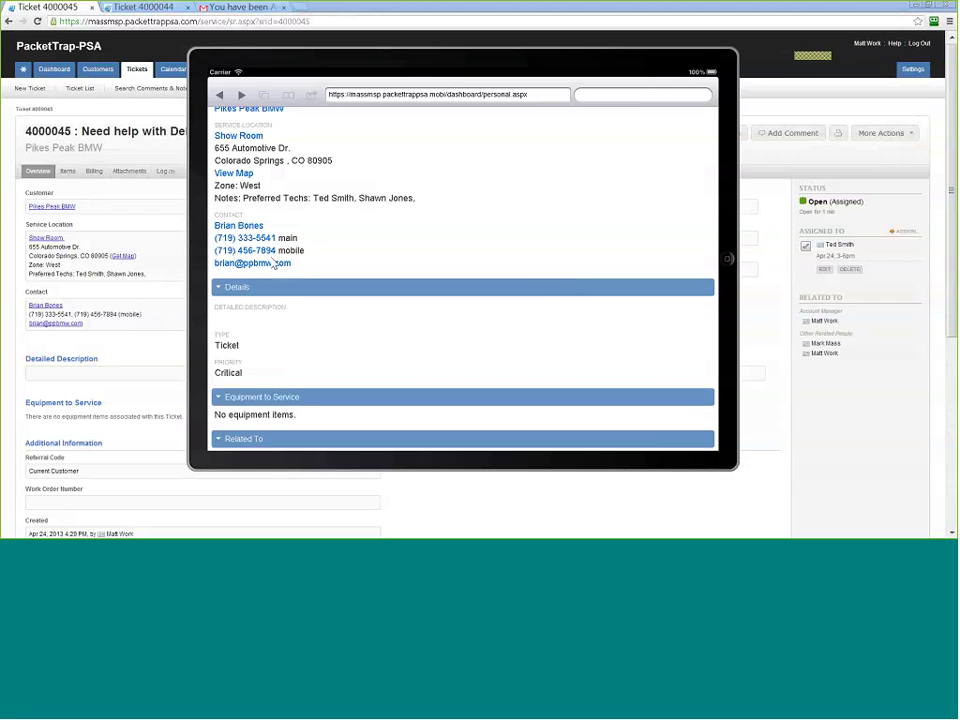
pyautogui.scroll(-3, 564, 266)
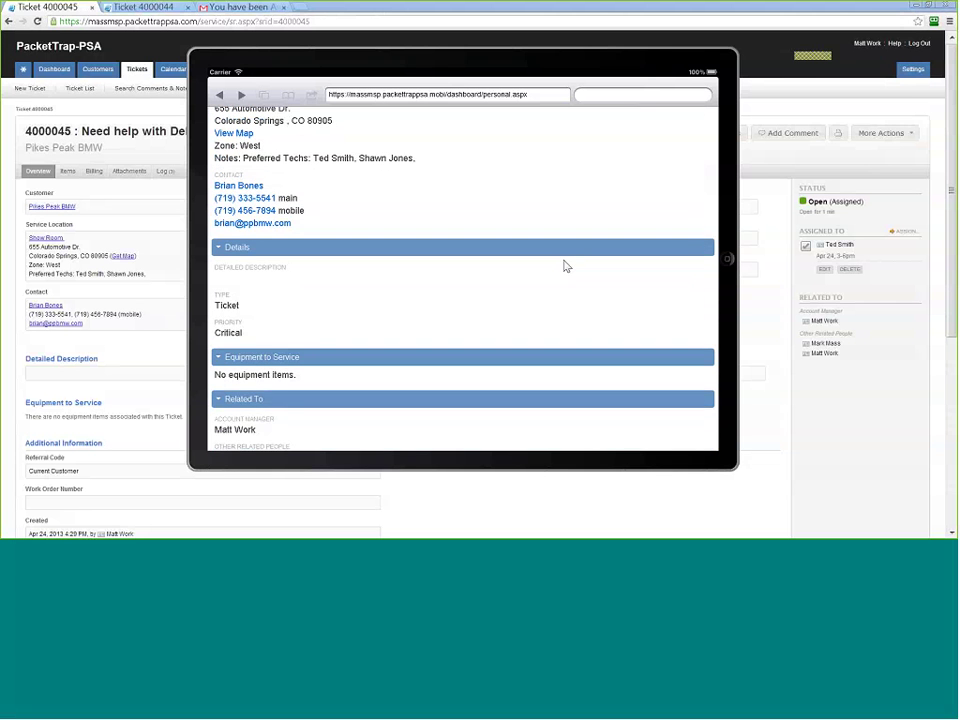
pyautogui.scroll(-3, 597, 268)
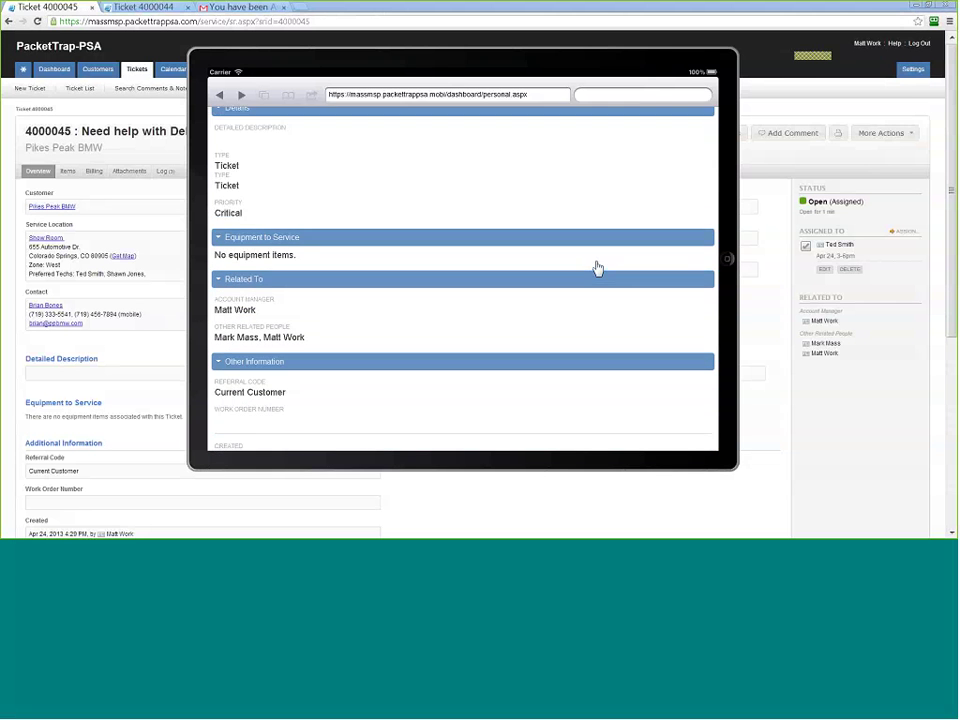
pyautogui.scroll(5, 597, 268)
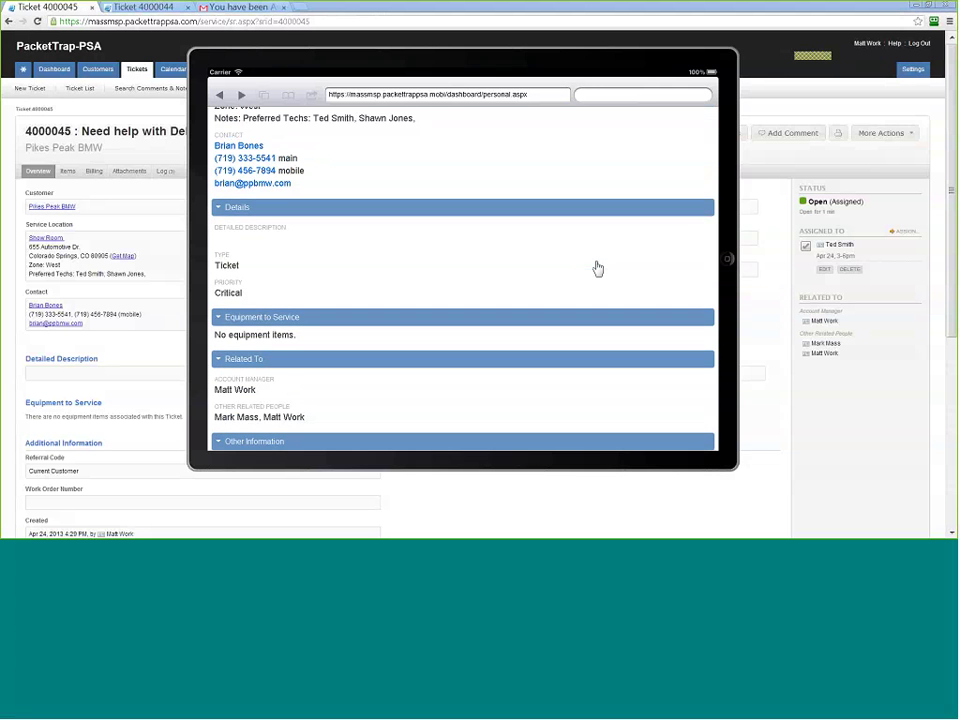
pyautogui.scroll(5, 597, 268)
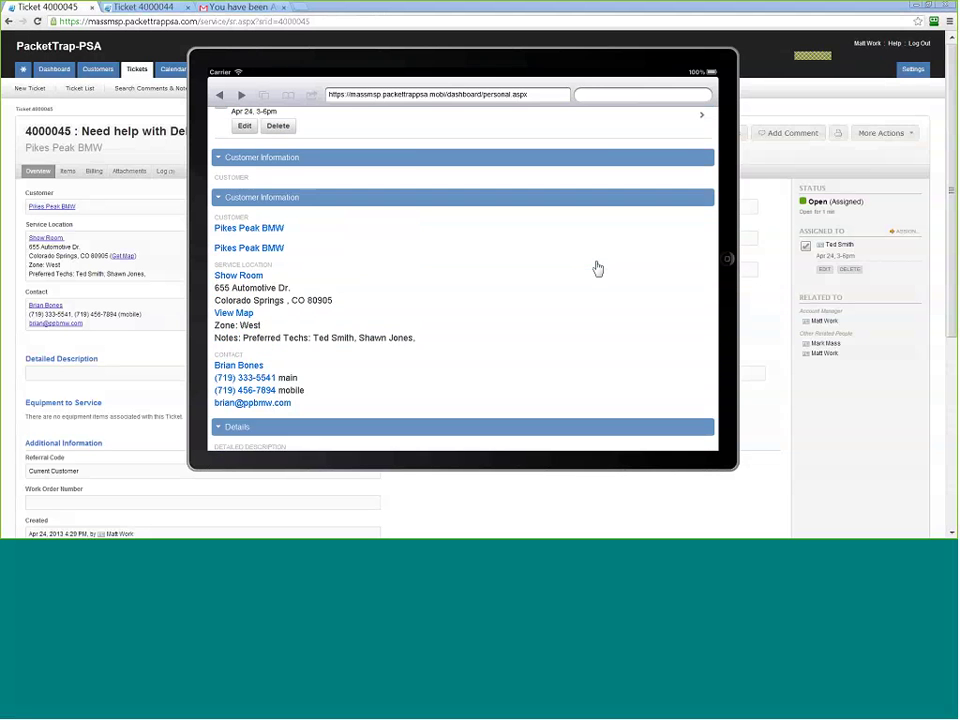
pyautogui.click(662, 229)
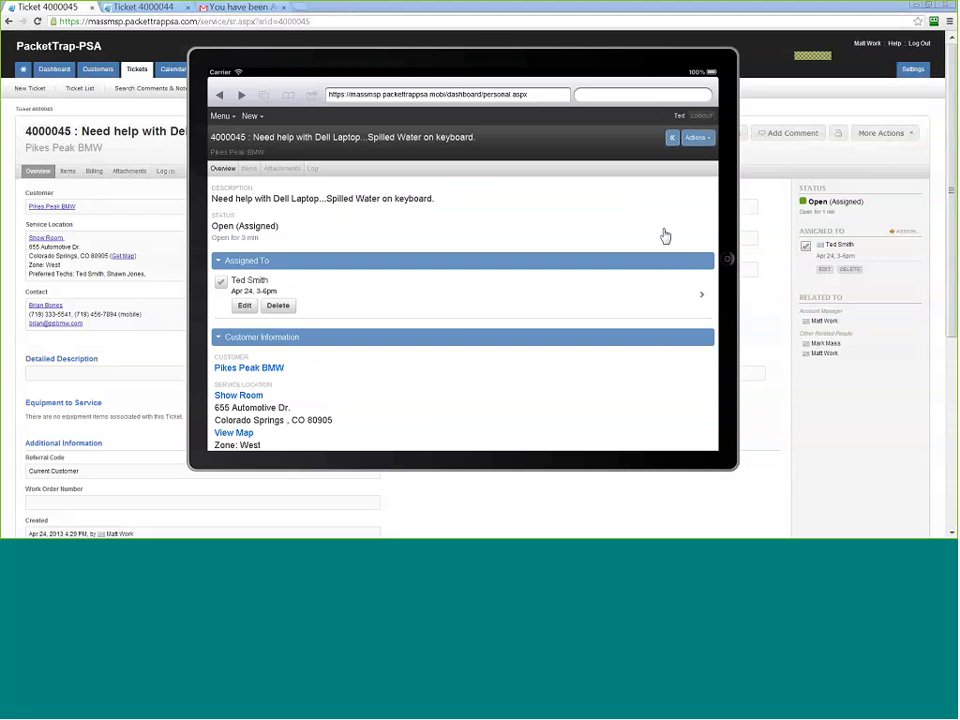
# Add a billable WorkStation materials item, quantity 1, with a public comment to ticket 4000045
pyautogui.click(307, 260)
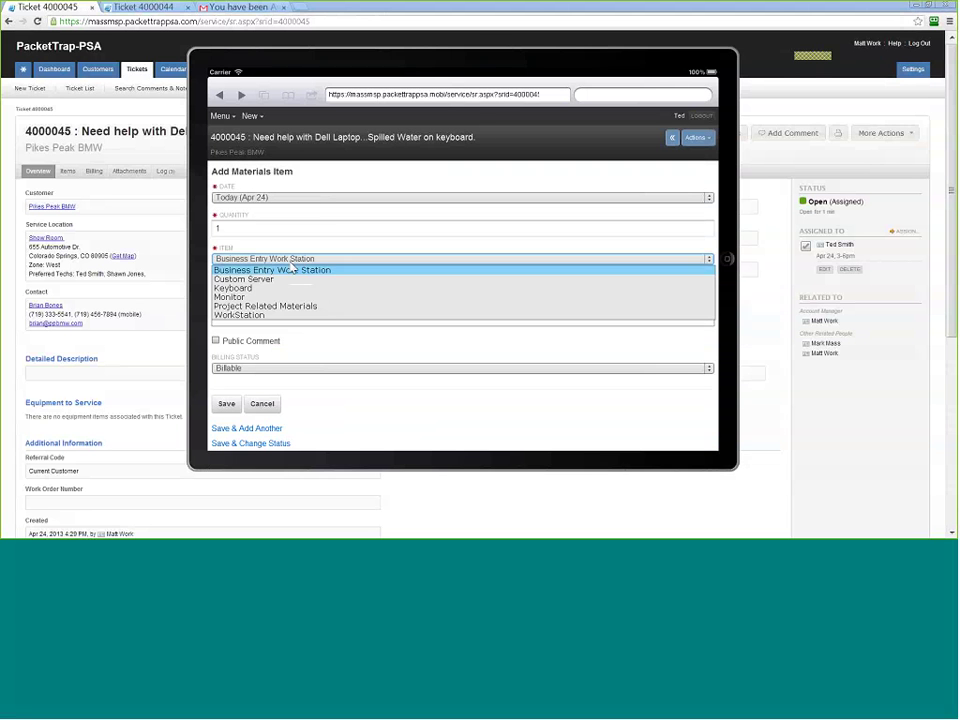
pyautogui.click(300, 314)
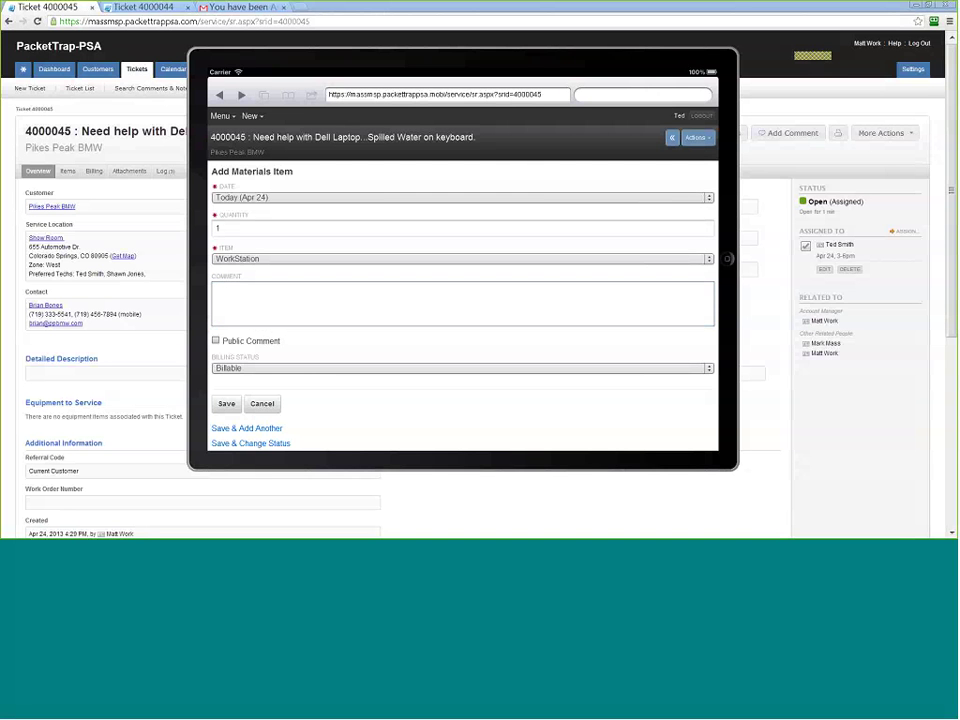
pyautogui.click(216, 340)
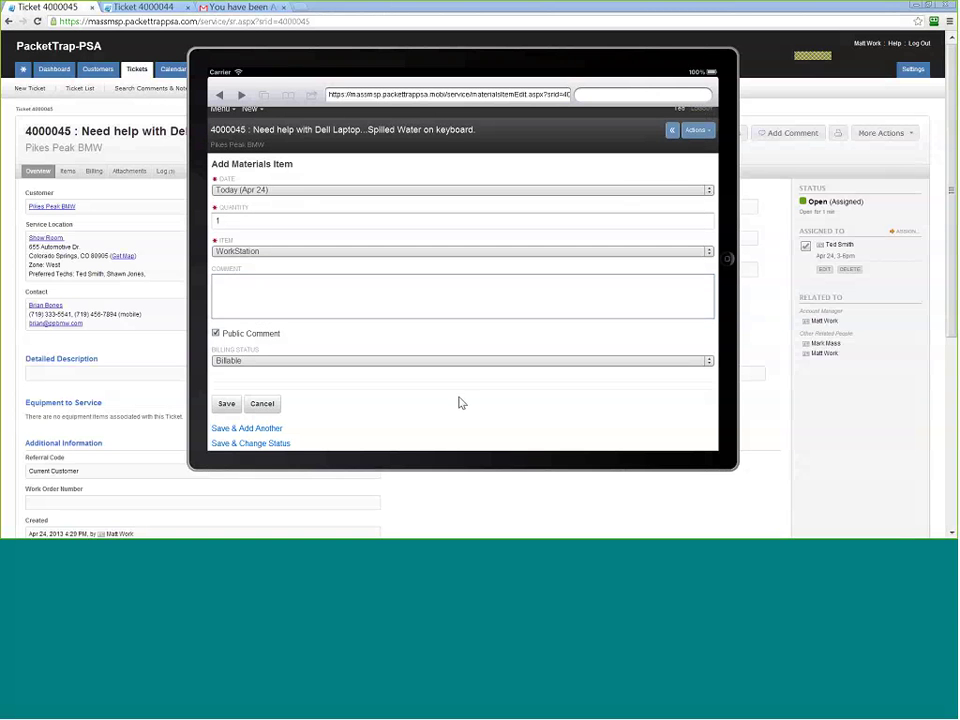
pyautogui.click(238, 400)
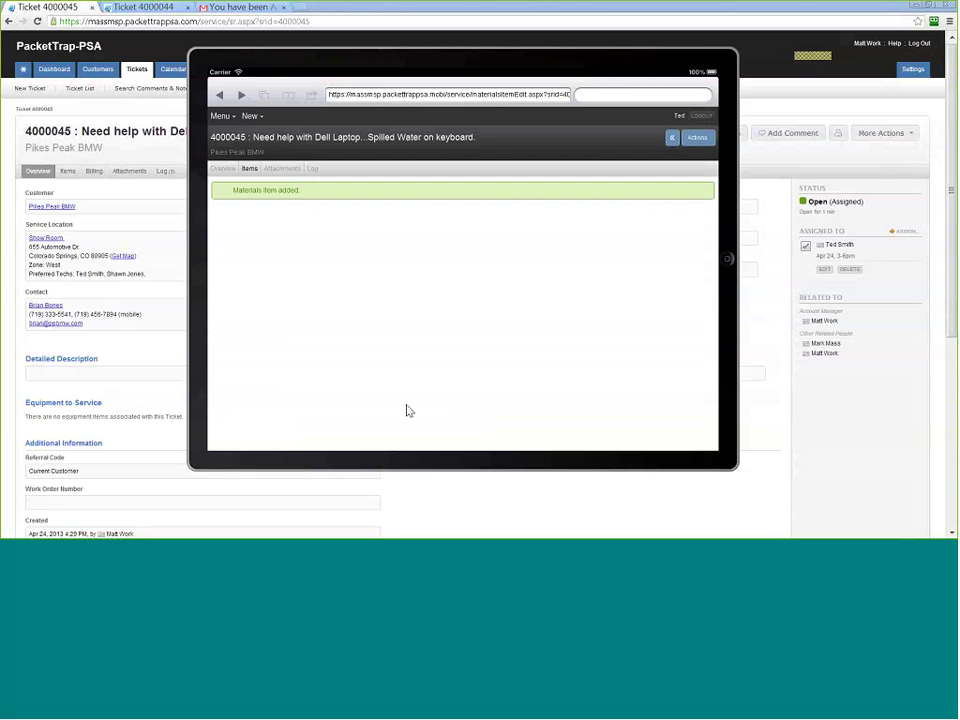
pyautogui.click(699, 139)
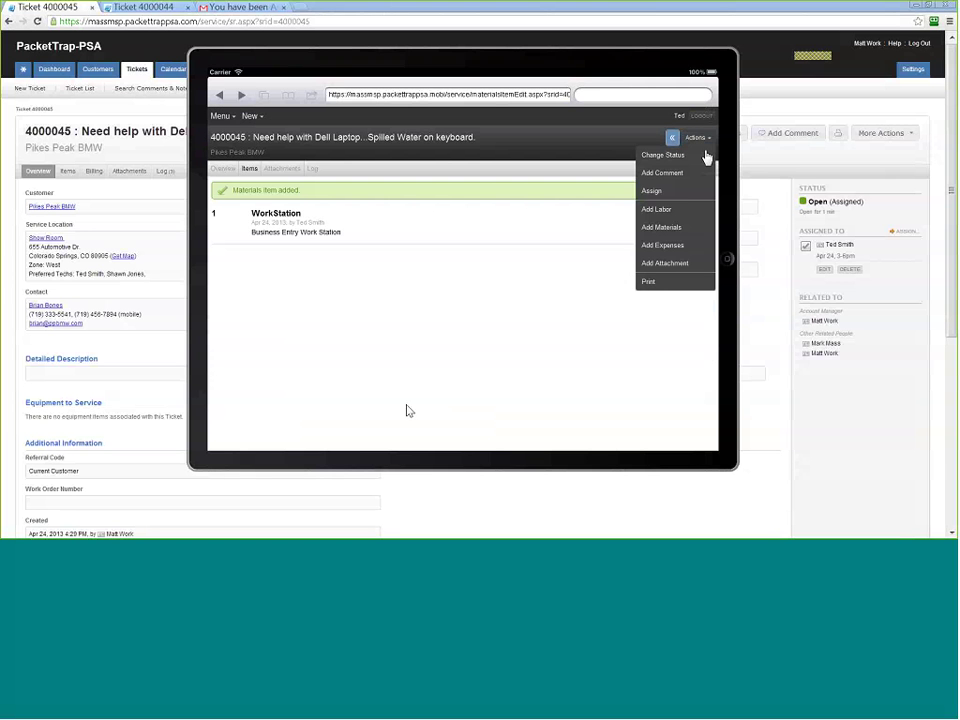
# Add a Mileage expense to ticket 4000045 with quantity 14 and a round trip mileage comment
pyautogui.click(670, 253)
pyautogui.click(262, 232)
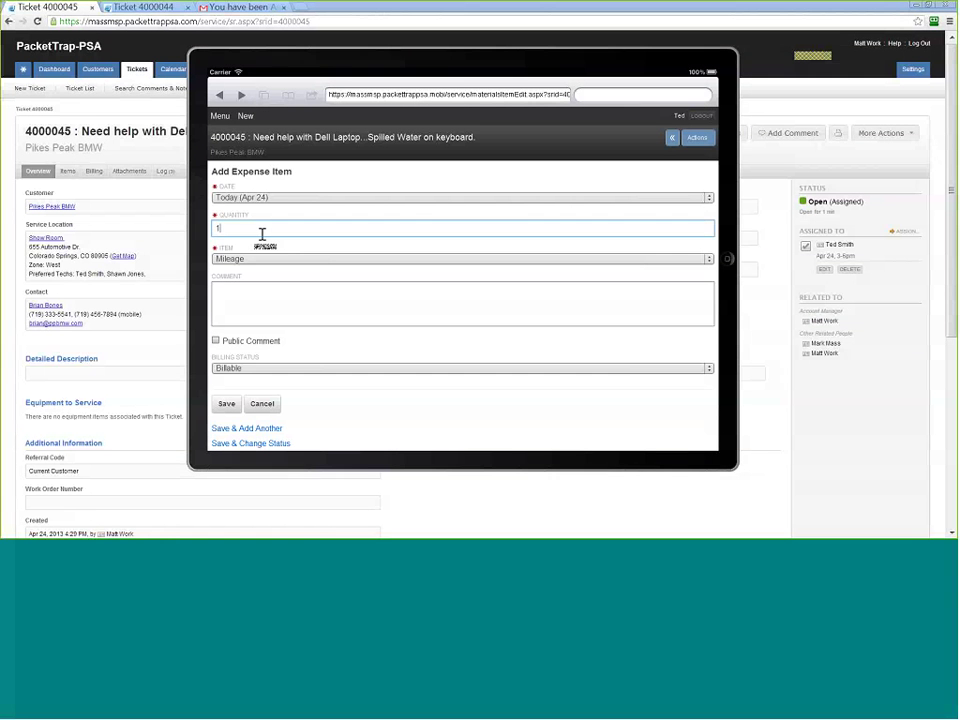
pyautogui.write('4')
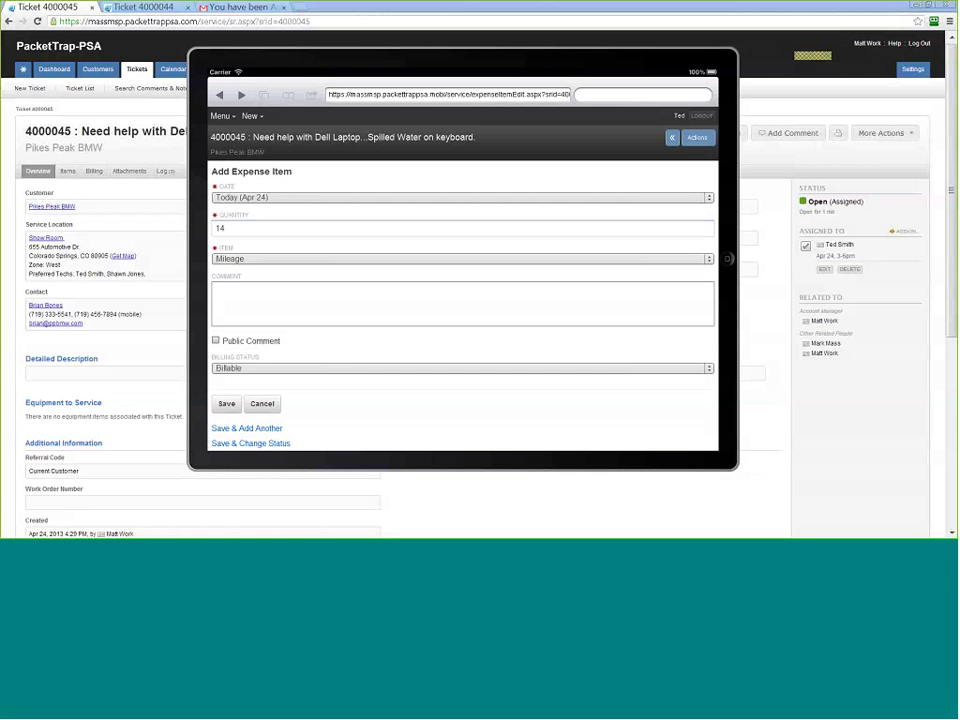
pyautogui.click(243, 303)
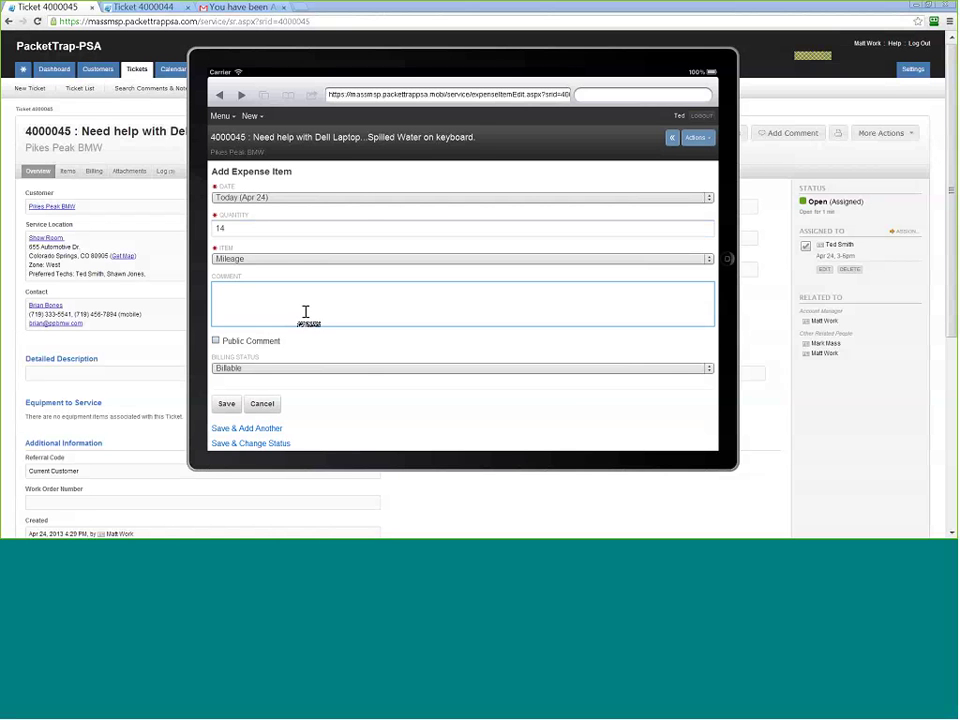
# Save the billable Mileage expense and bring up the assignment's Complete Assignment form
pyautogui.click(228, 406)
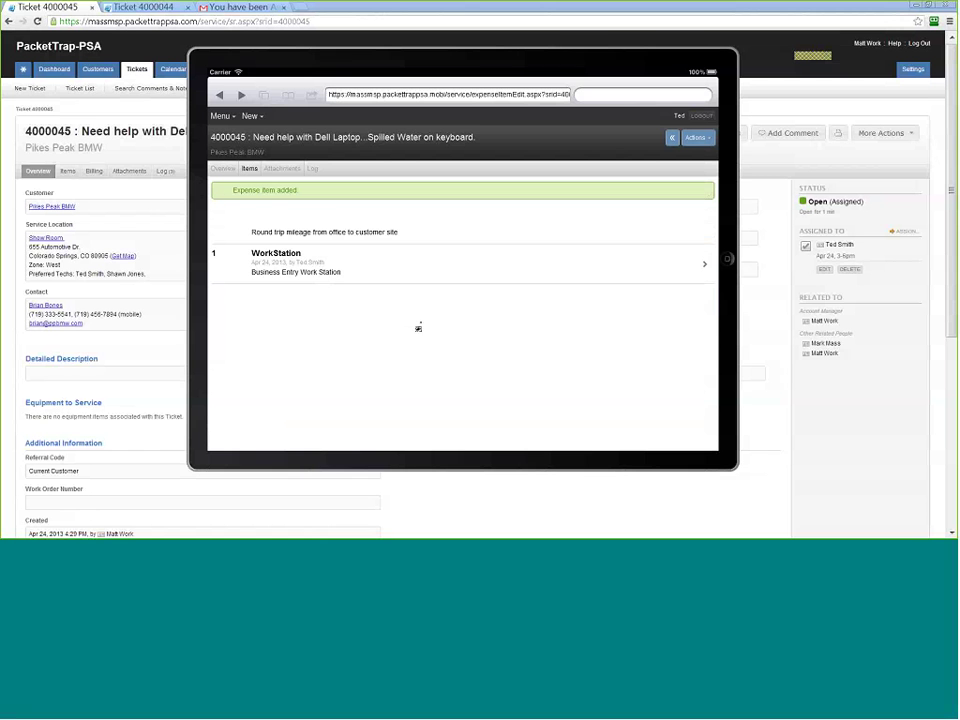
pyautogui.click(223, 168)
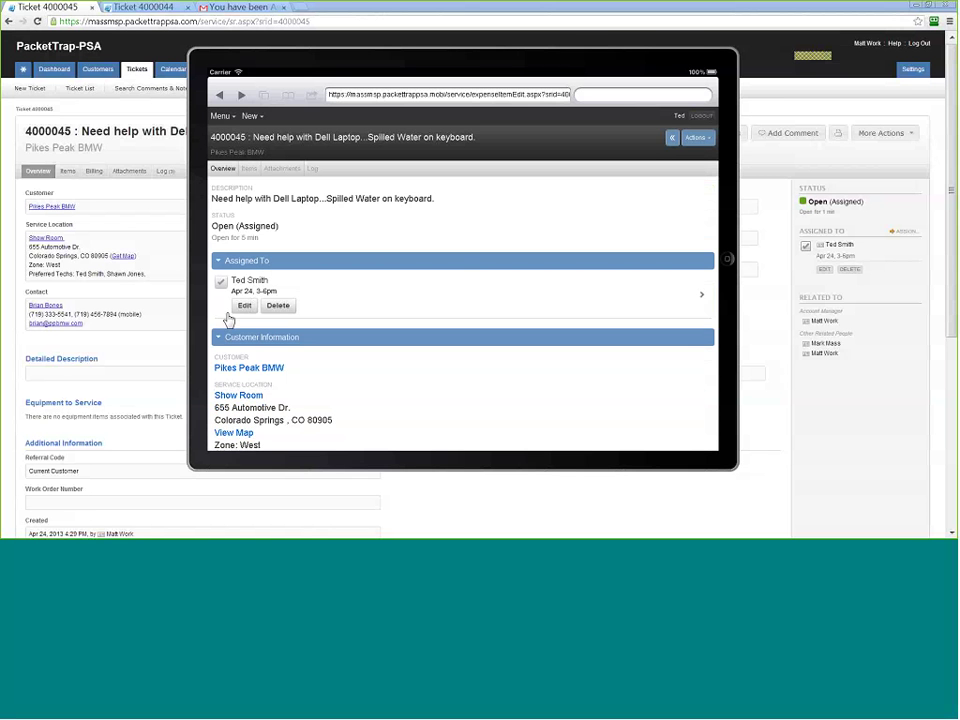
pyautogui.click(246, 305)
# Include a labor item of 3 hrs 30 mins at Service Labor Regular Rate in the completion form
pyautogui.click(215, 298)
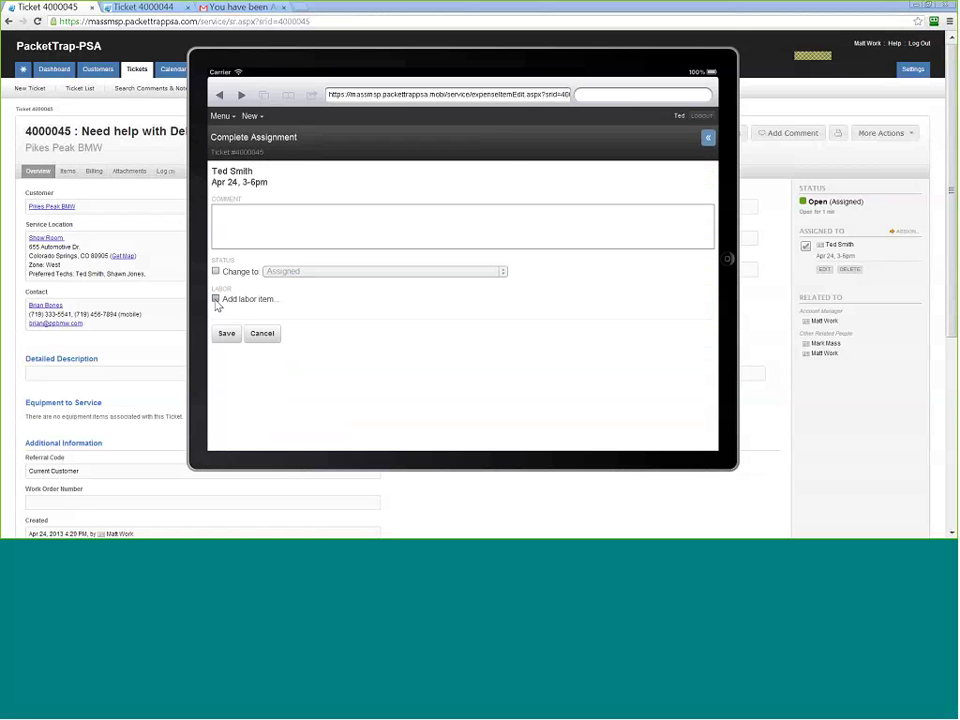
pyautogui.scroll(-1, 330, 320)
pyautogui.scroll(-2, 332, 320)
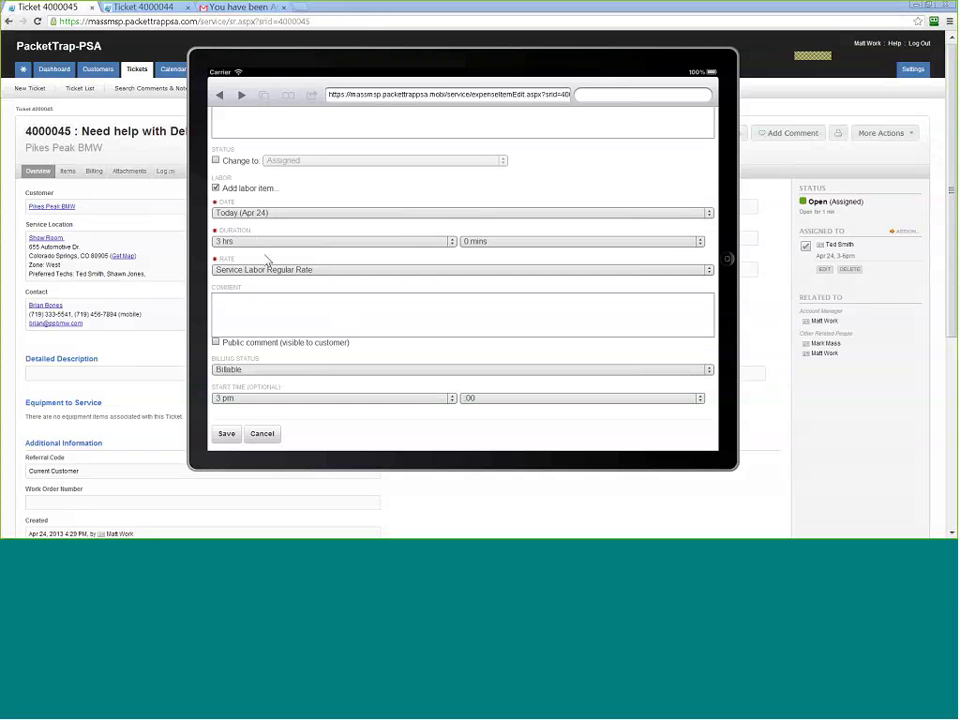
pyautogui.click(481, 243)
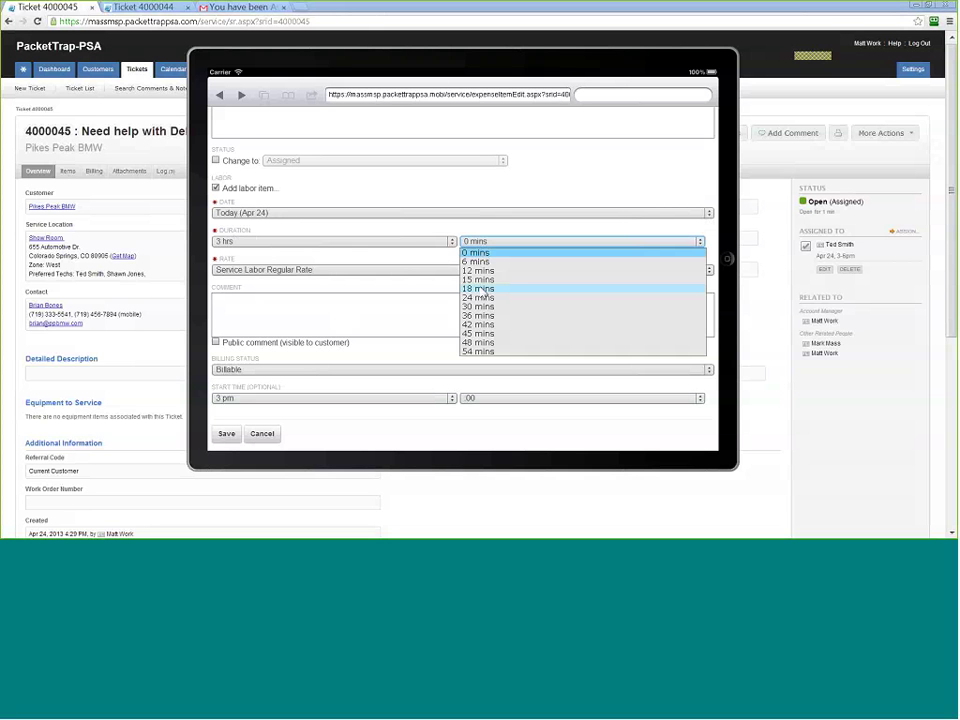
pyautogui.click(516, 297)
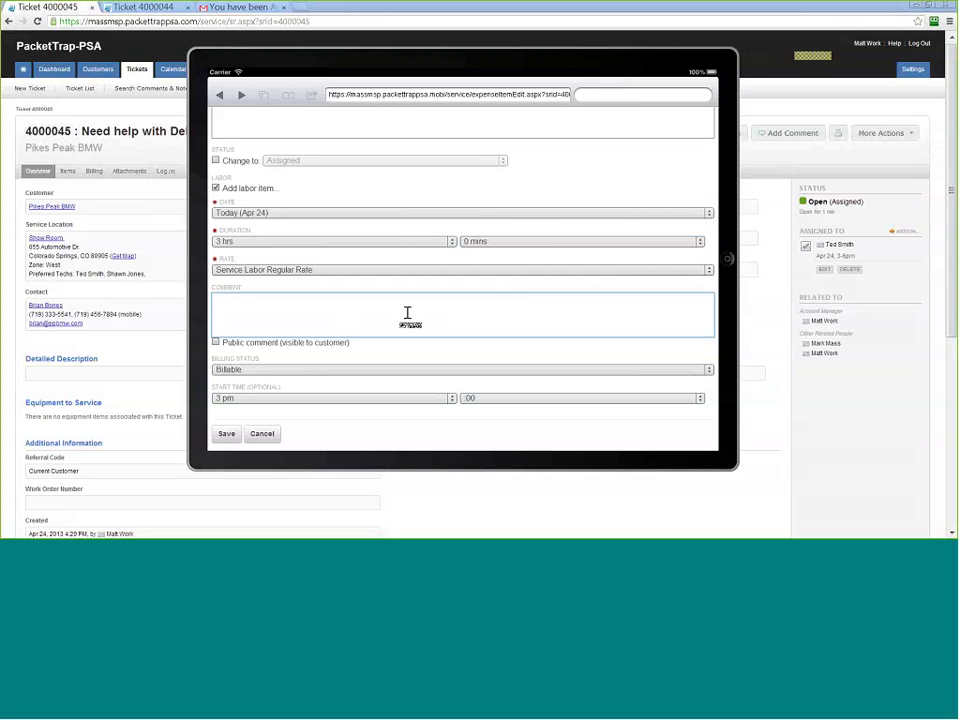
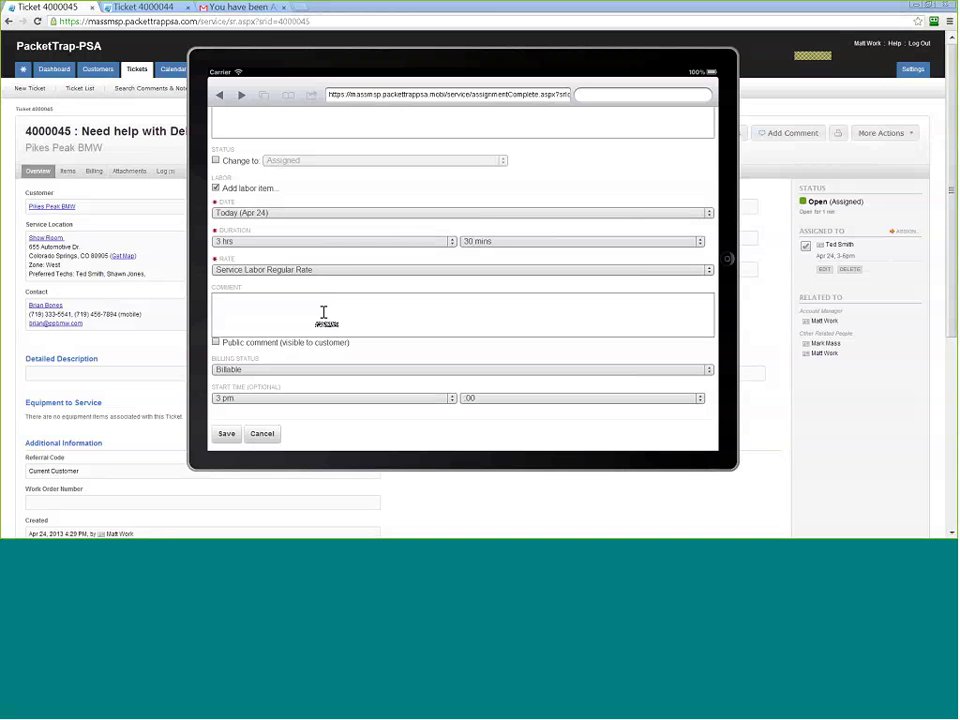
# Add a public comment and save the completed assignment with its 3 hr 30 min billable labor
pyautogui.click(323, 313)
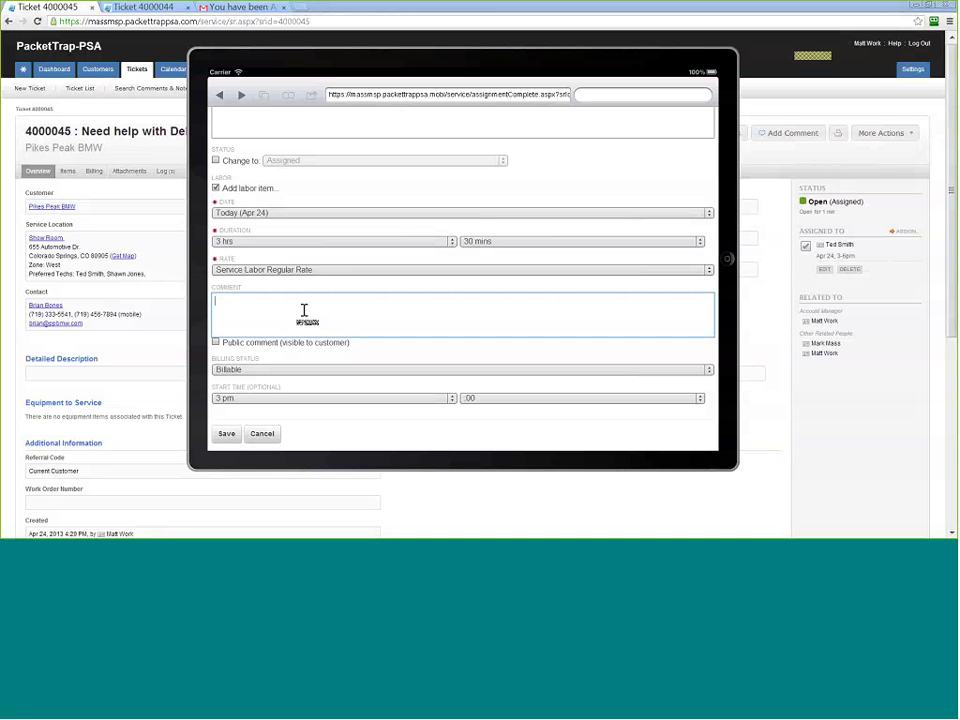
pyautogui.click(216, 342)
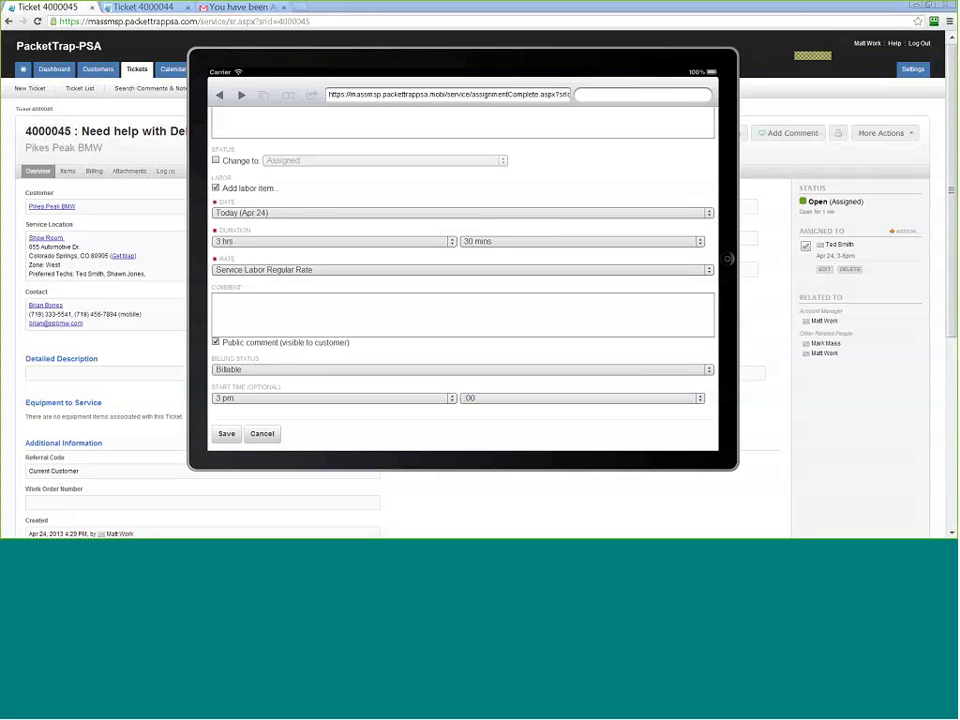
pyautogui.click(226, 437)
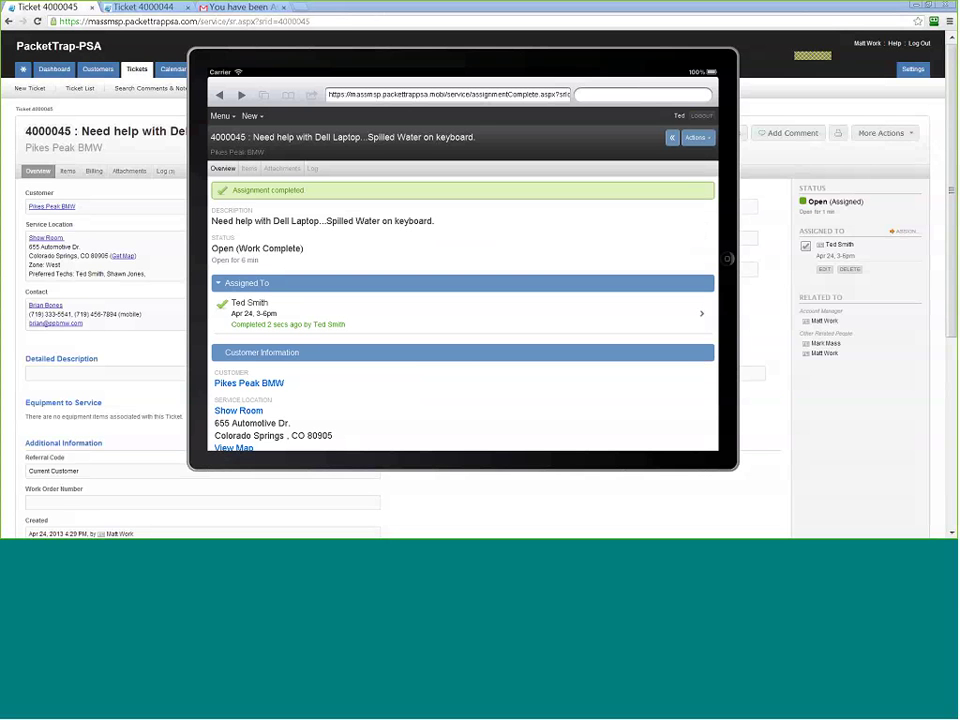
pyautogui.click(698, 139)
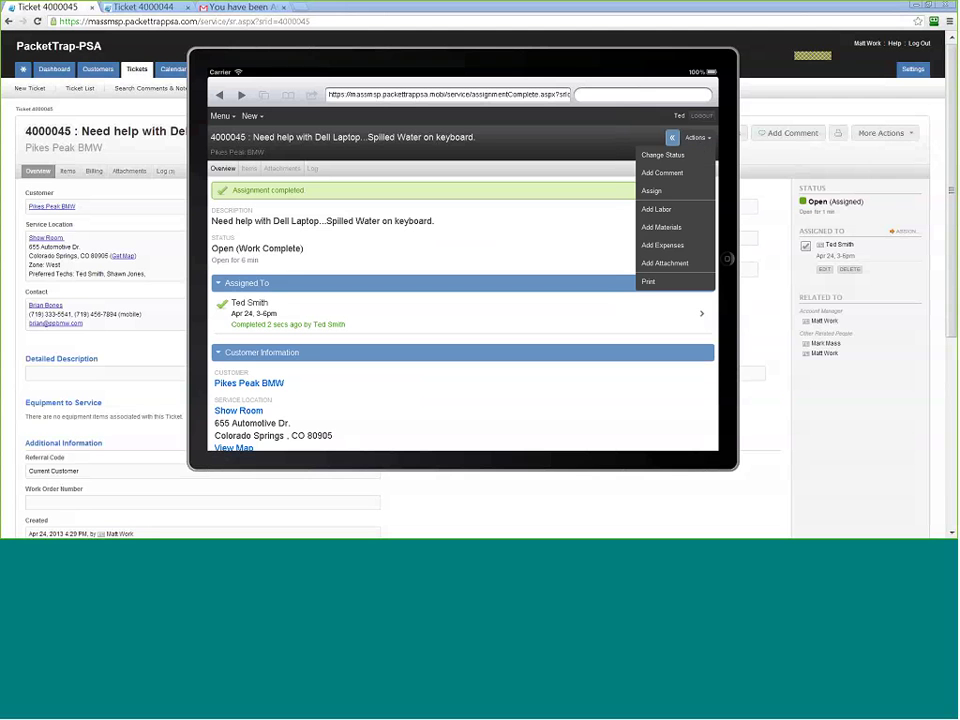
# Print an Entry Form for ticket 4000045 and review its preview
pyautogui.click(655, 281)
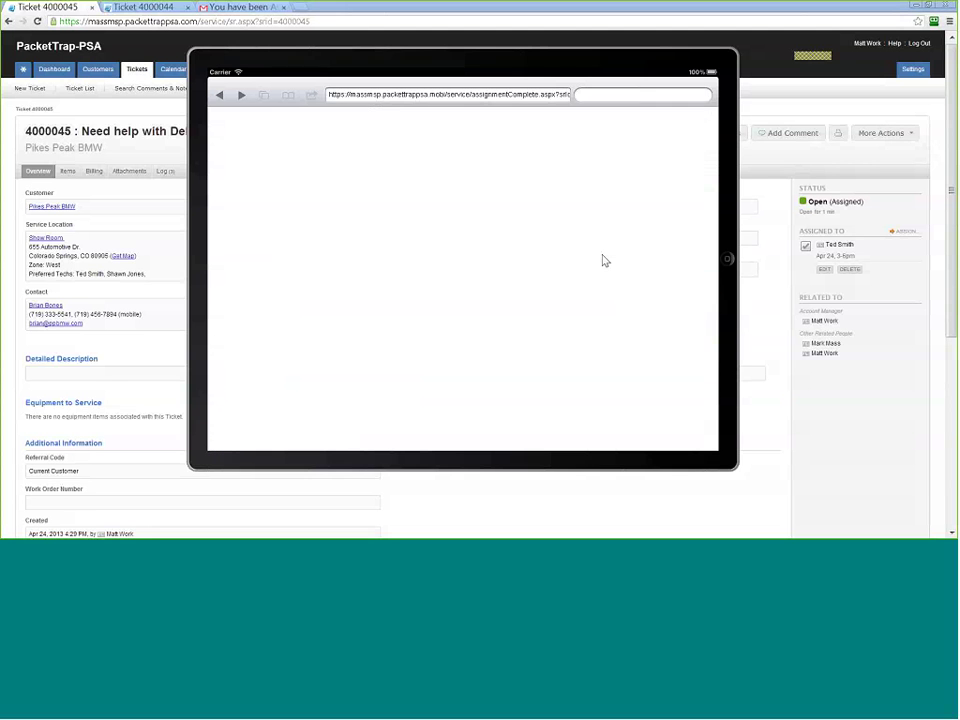
pyautogui.click(248, 215)
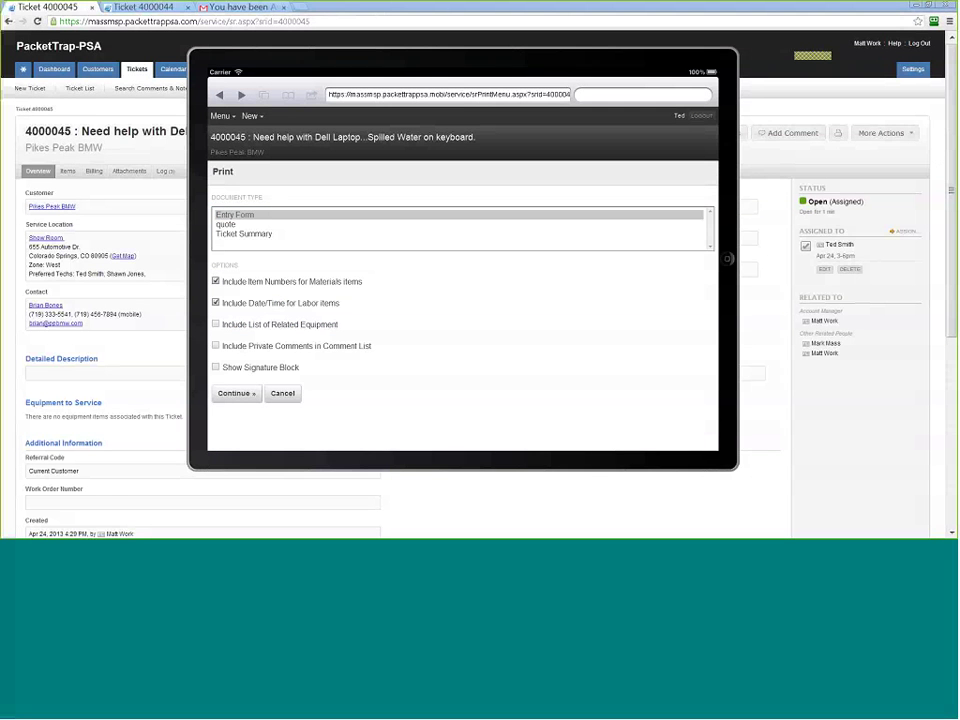
pyautogui.click(236, 393)
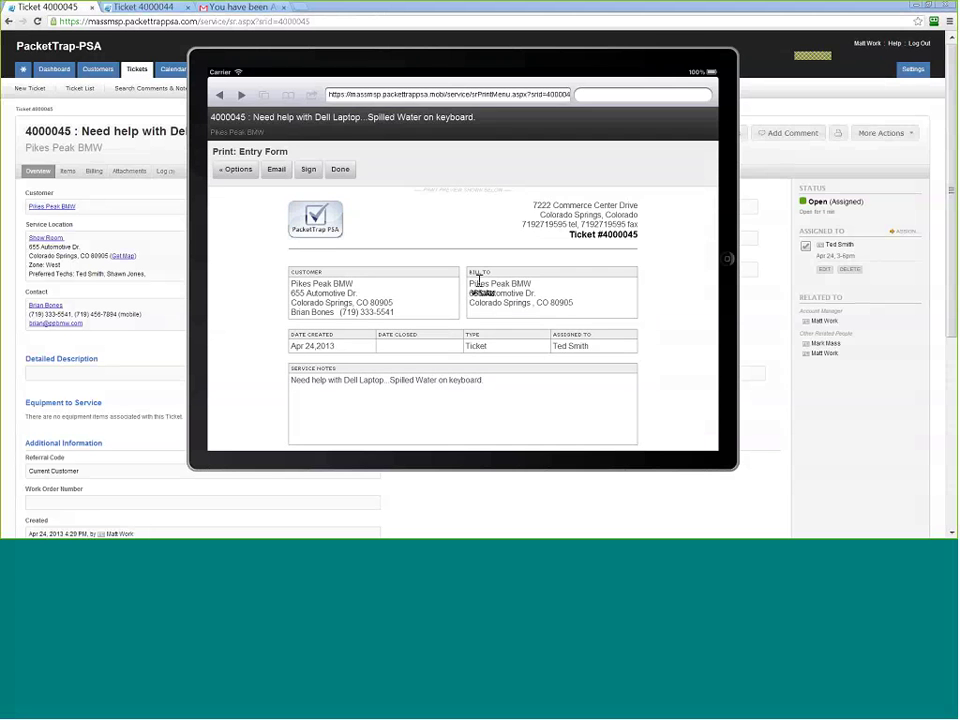
pyautogui.scroll(-3, 480, 280)
pyautogui.scroll(-2, 618, 337)
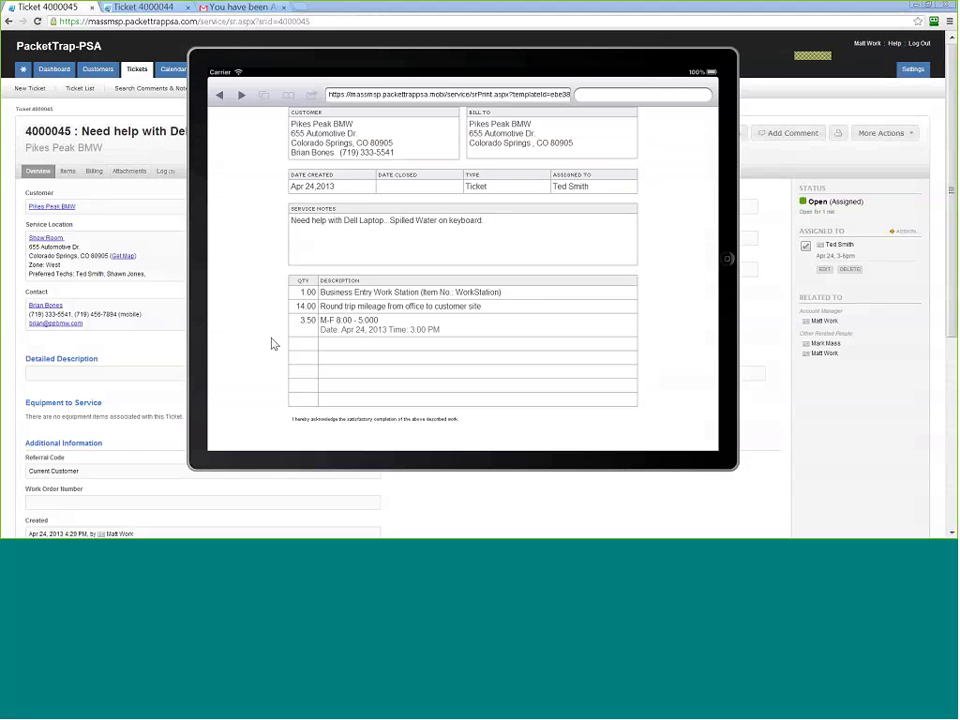
pyautogui.scroll(2, 268, 332)
pyautogui.scroll(3, 268, 332)
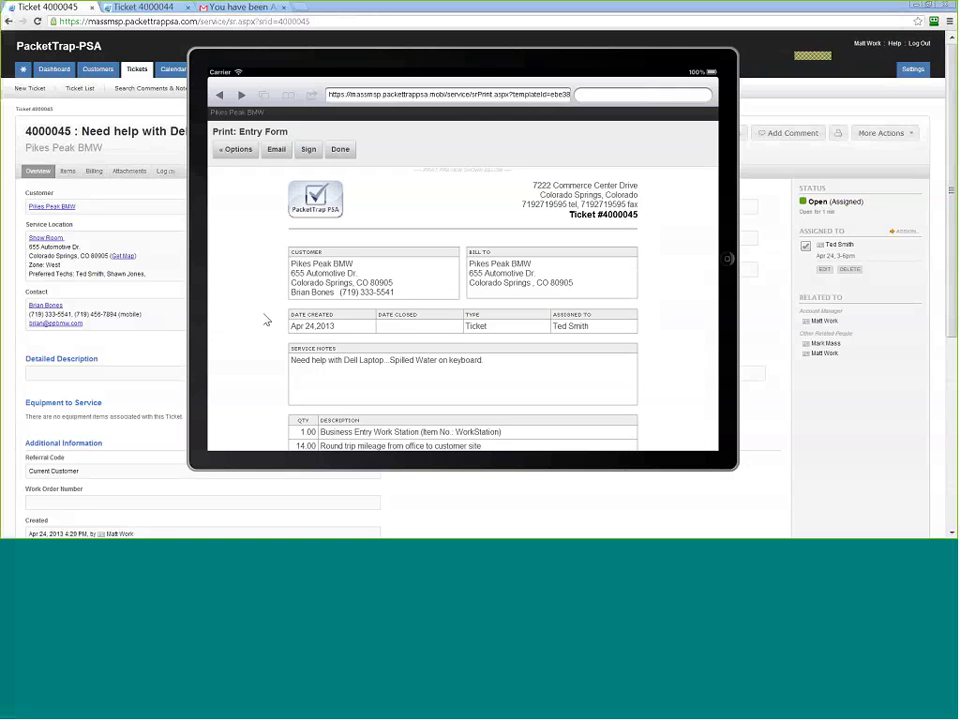
# Draw the customer's signature on the Entry Form and submit it
pyautogui.click(306, 167)
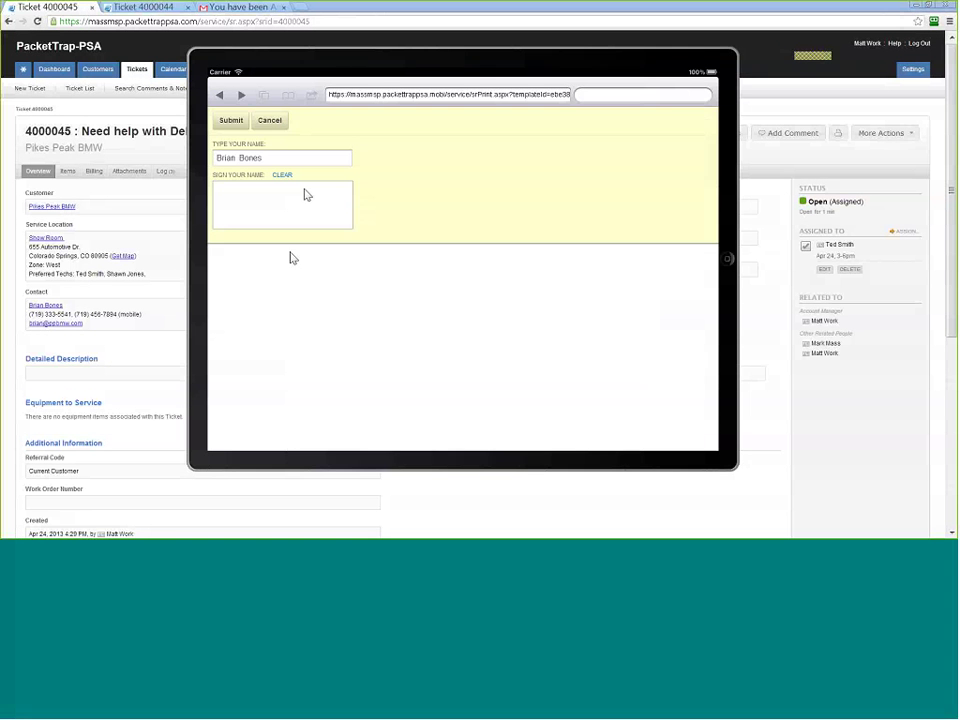
pyautogui.moveTo(232, 201)
pyautogui.mouseDown()
pyautogui.moveTo(237, 227)
pyautogui.moveTo(236, 204)
pyautogui.moveTo(251, 227)
pyautogui.mouseUp()
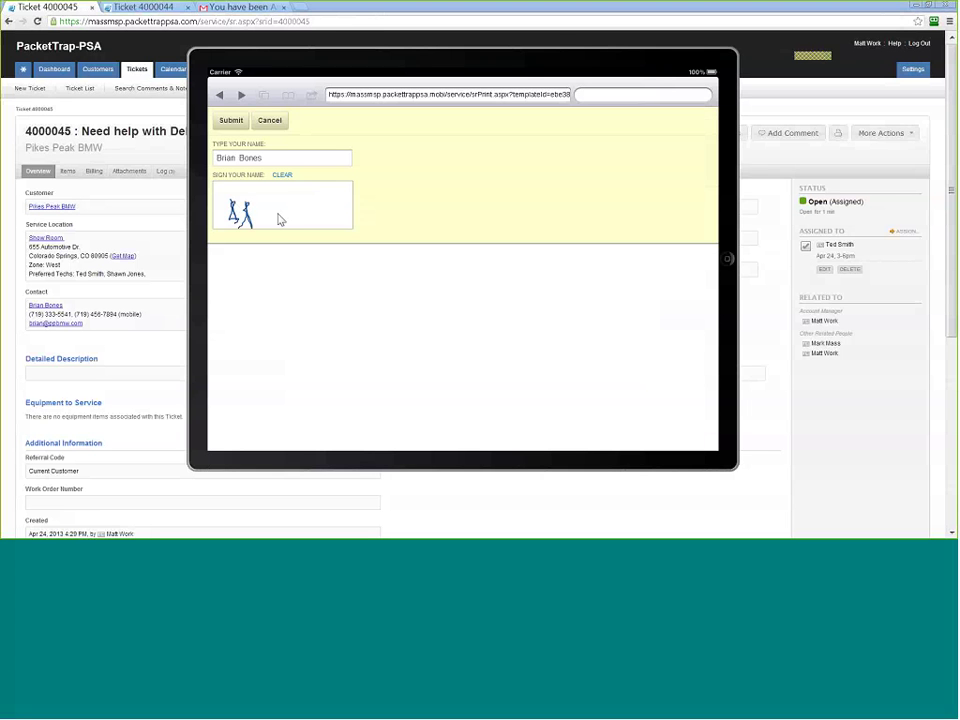
pyautogui.click(233, 122)
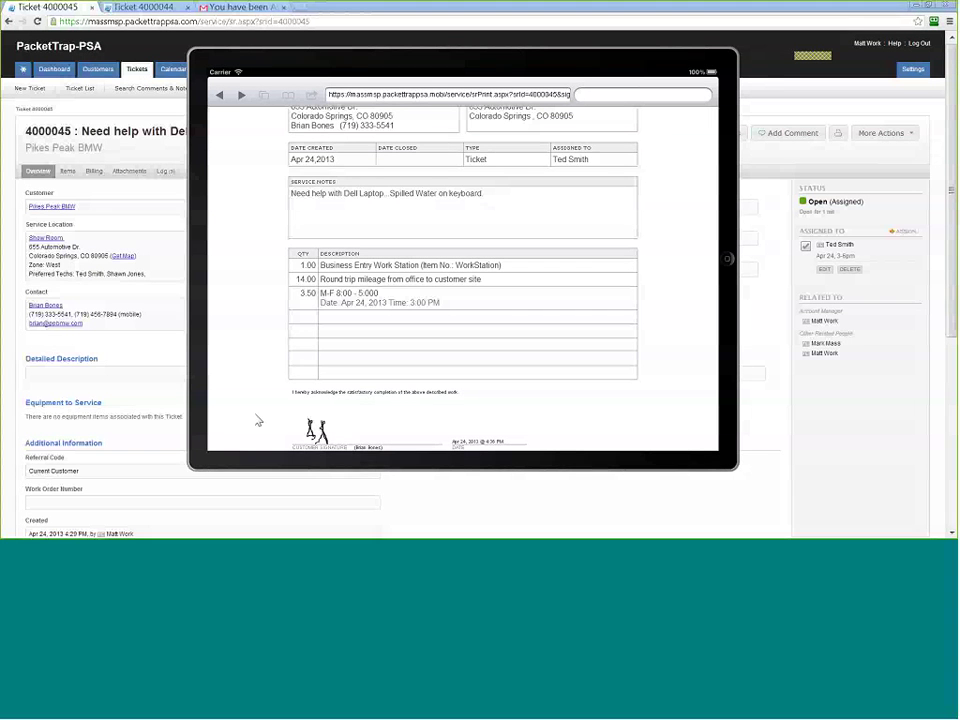
pyautogui.scroll(5, 258, 421)
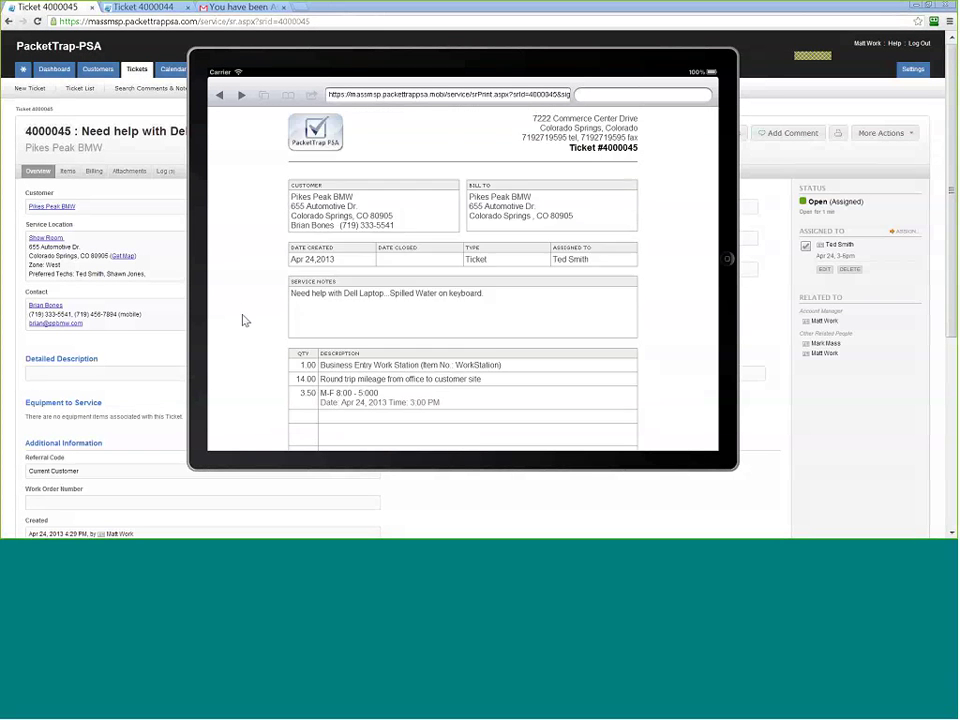
pyautogui.scroll(3, 245, 311)
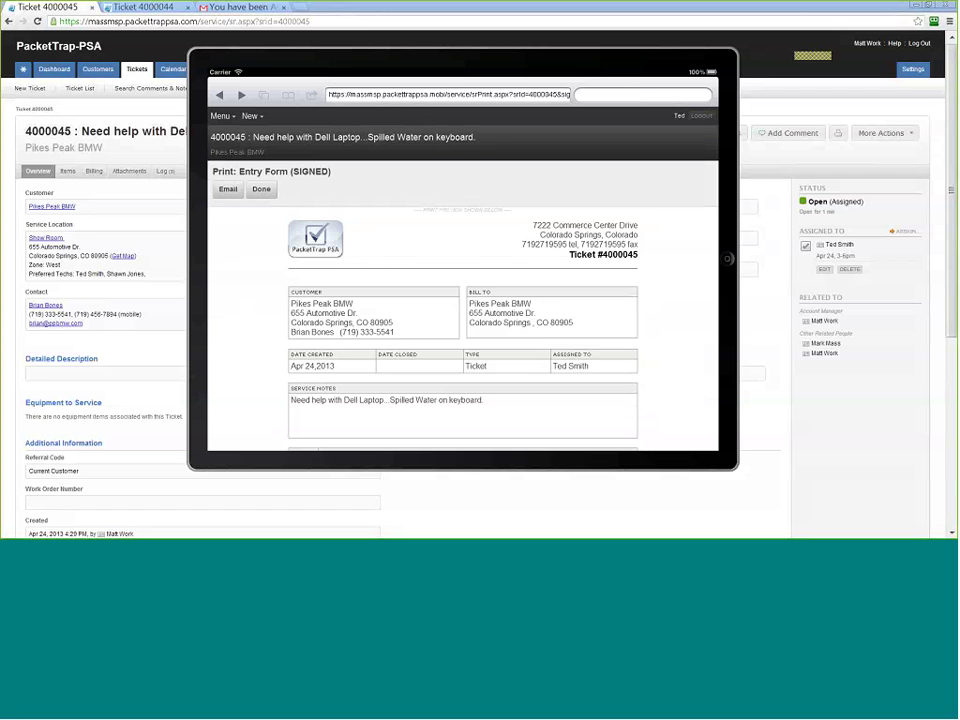
# Close the signed form and go to the mobile dashboard
pyautogui.click(222, 191)
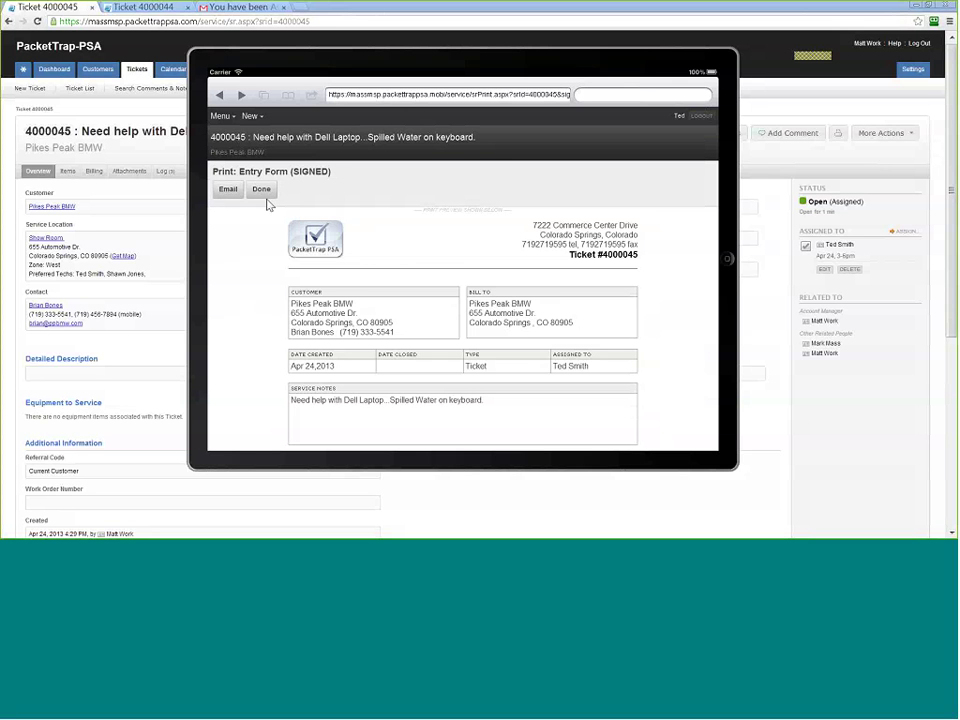
pyautogui.click(265, 196)
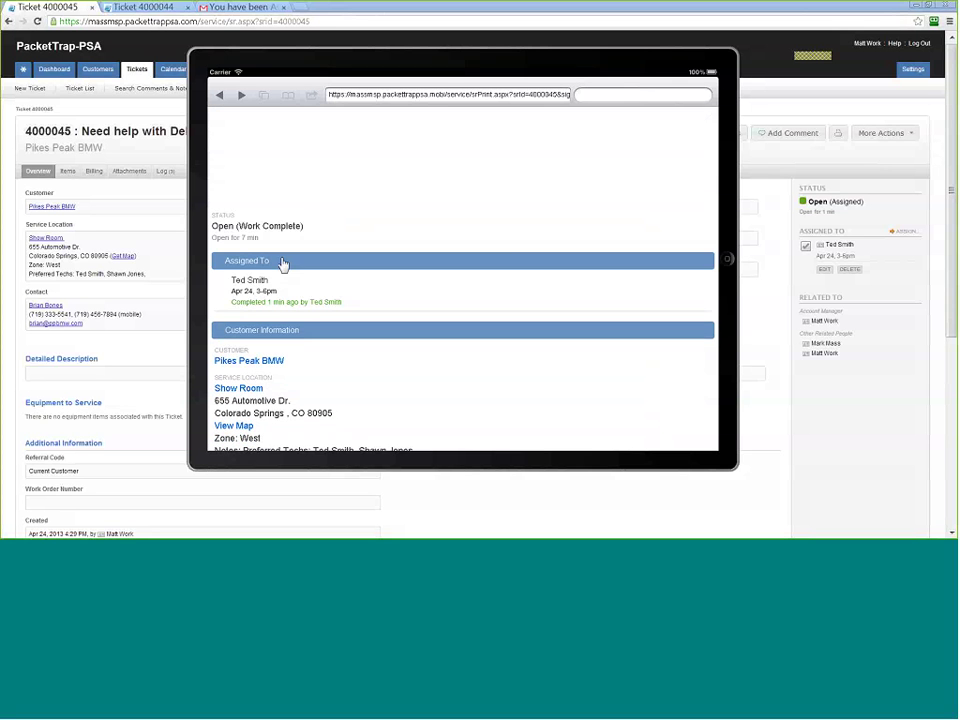
pyautogui.click(220, 116)
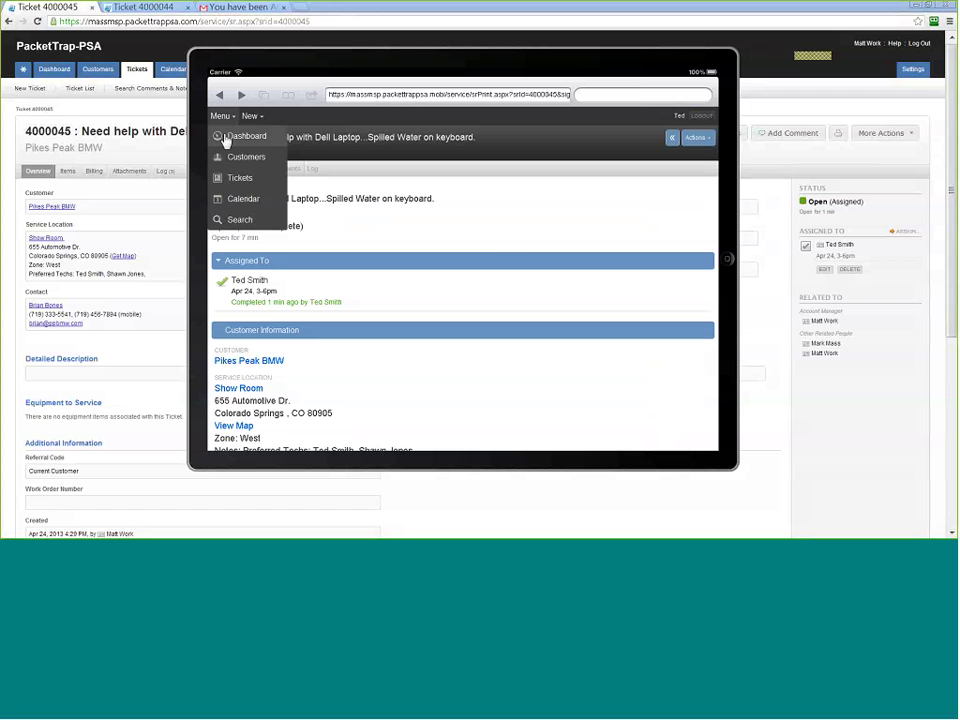
pyautogui.click(226, 143)
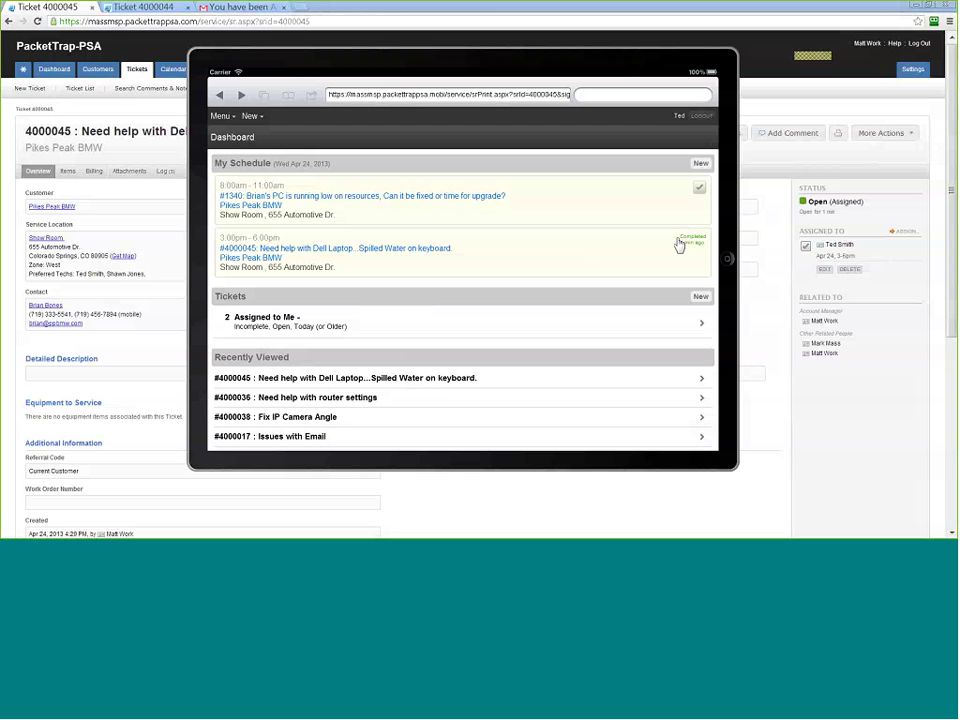
# List the tickets assigned to me, then exit the mobile view to ticket 4000045's desktop page
pyautogui.click(248, 331)
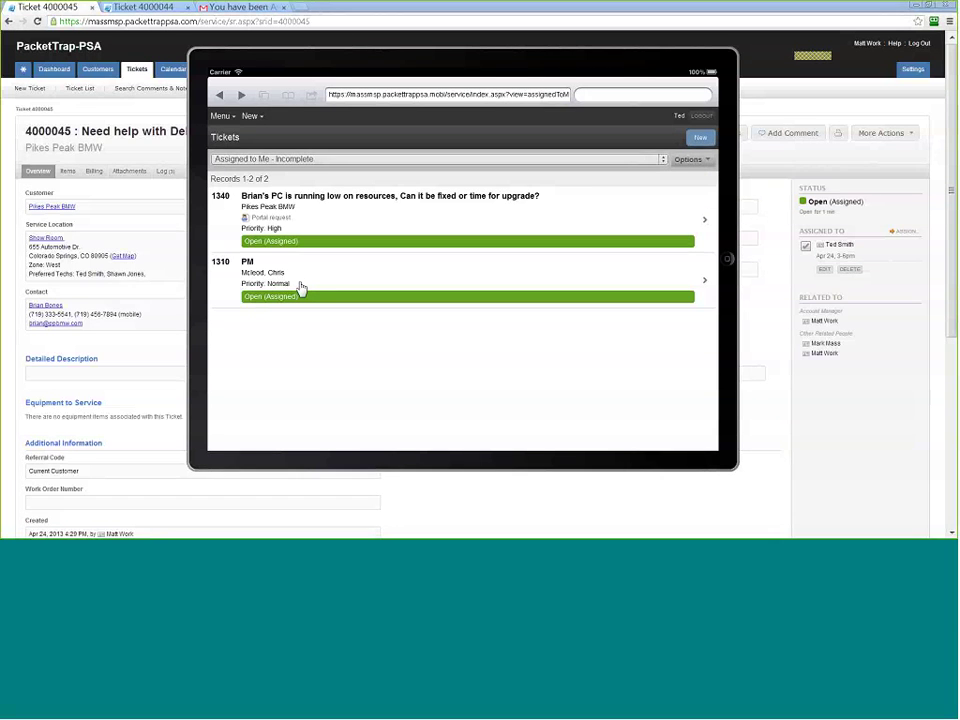
pyautogui.click(220, 117)
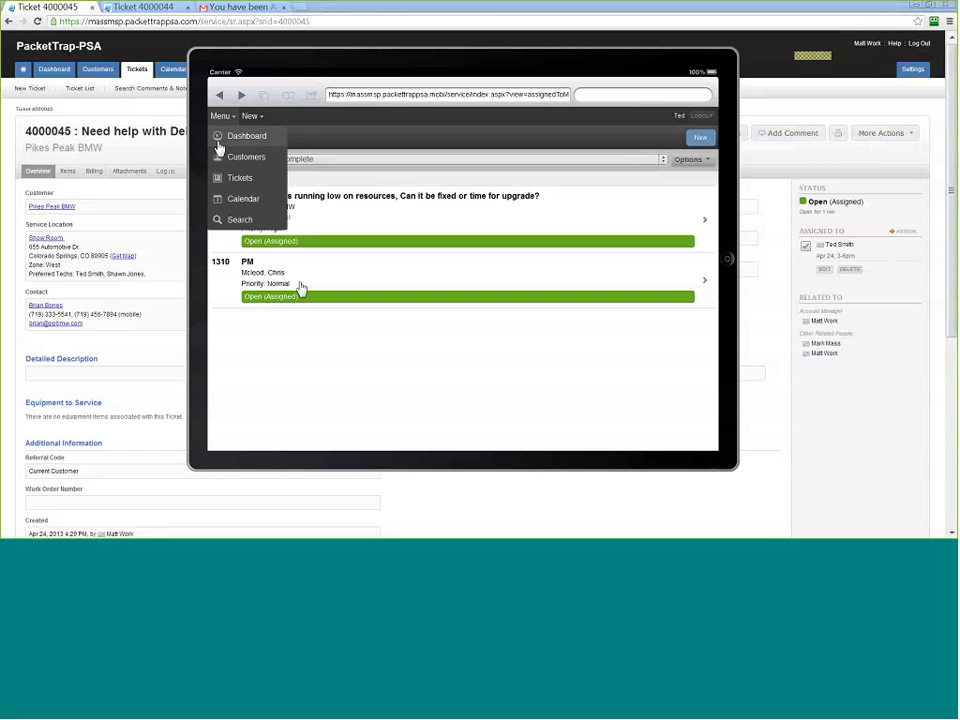
pyautogui.click(222, 156)
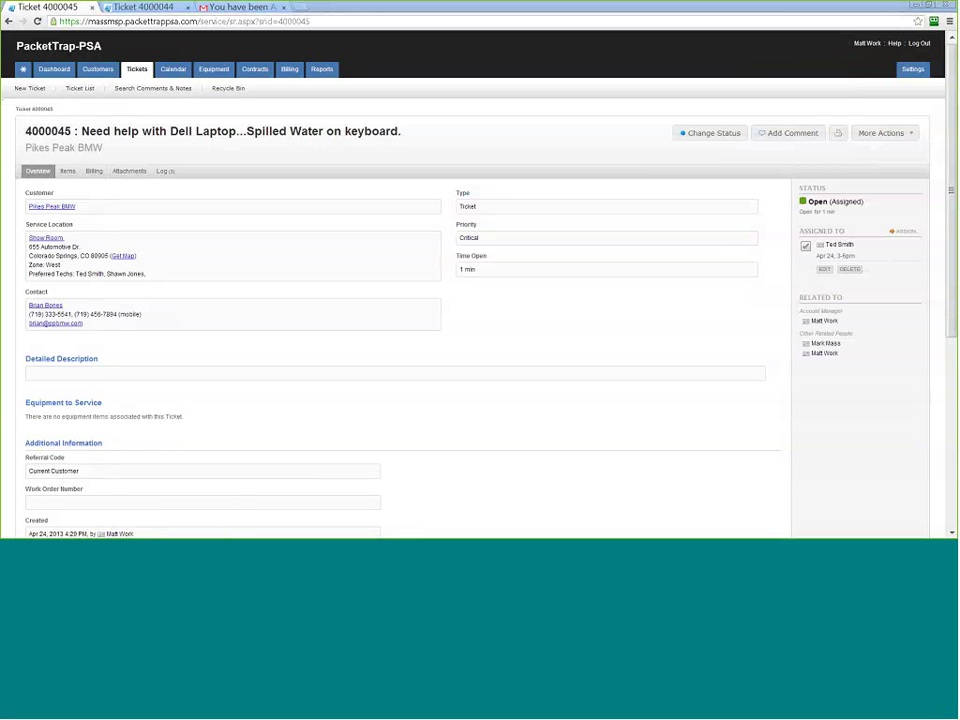
# On the Service Dashboard, filter Open Tickets to the 8 Work Complete tickets
pyautogui.moveTo(53, 75)
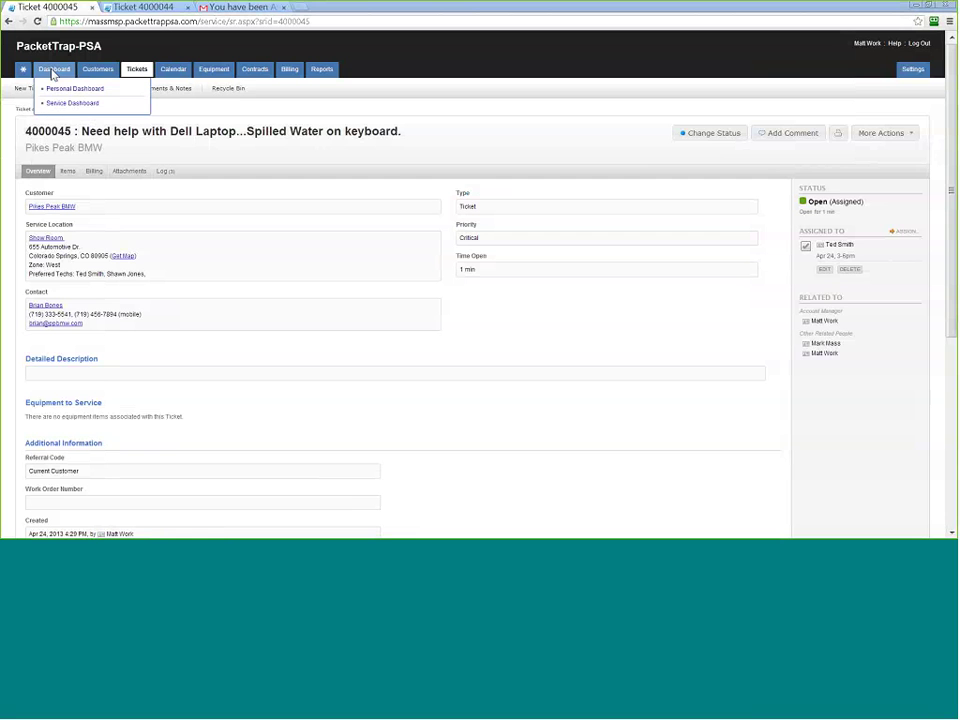
pyautogui.click(72, 103)
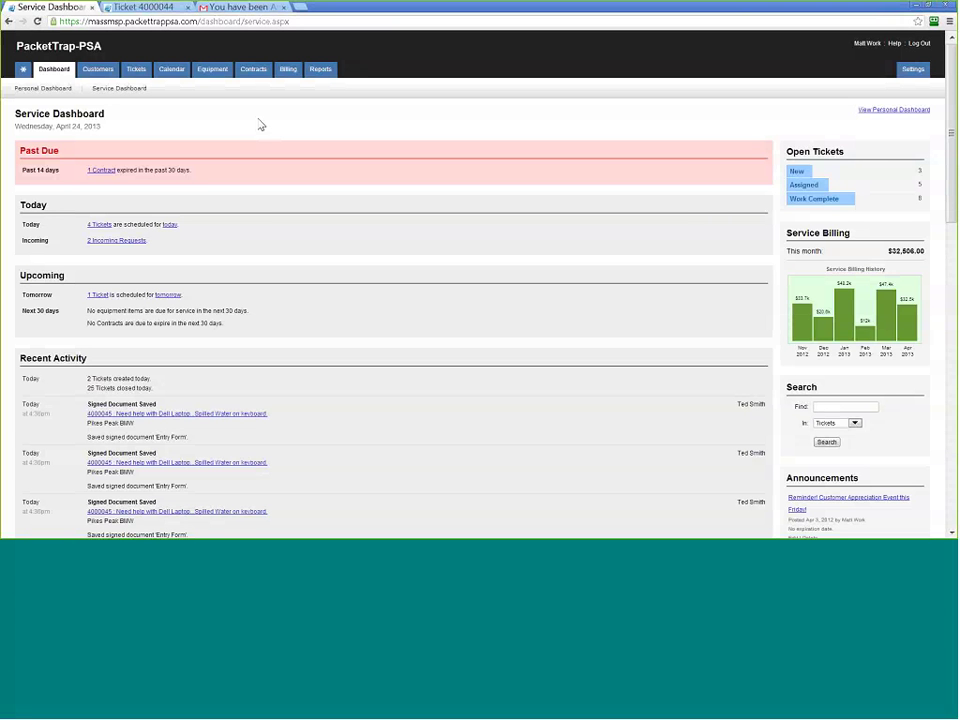
pyautogui.click(812, 199)
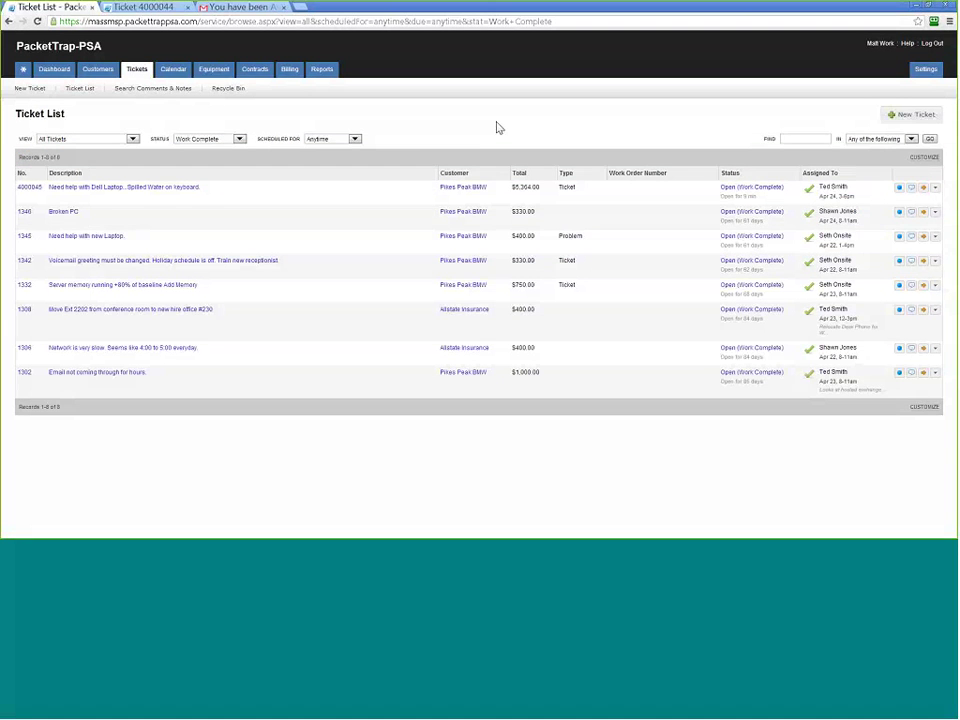
# Open ticket 4000045 and review its Items and Billing summary
pyautogui.click(28, 193)
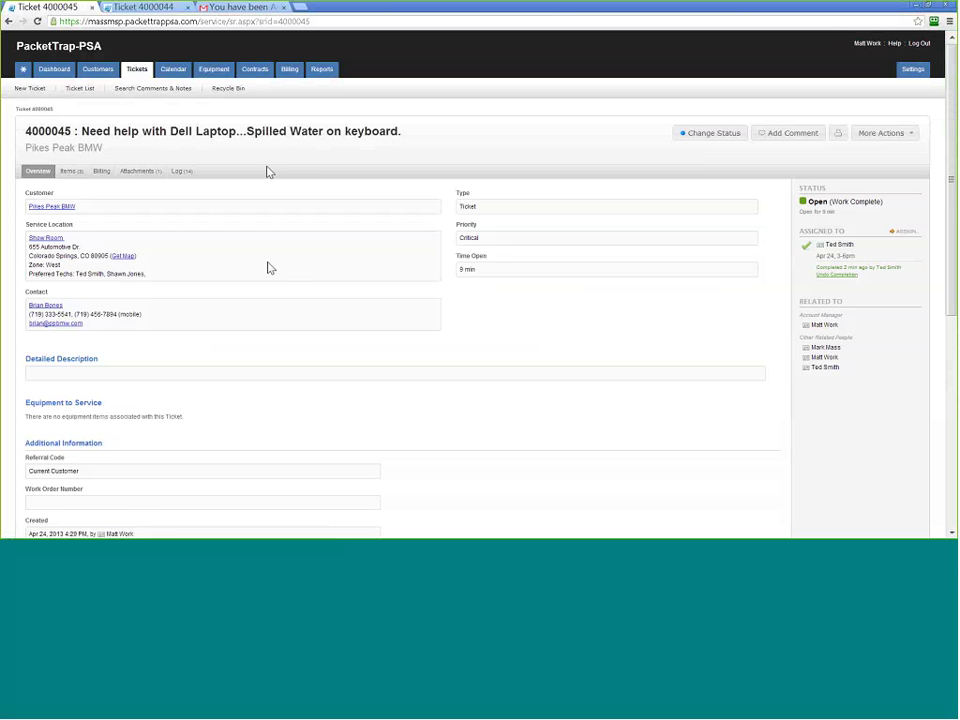
pyautogui.scroll(-5, 261, 287)
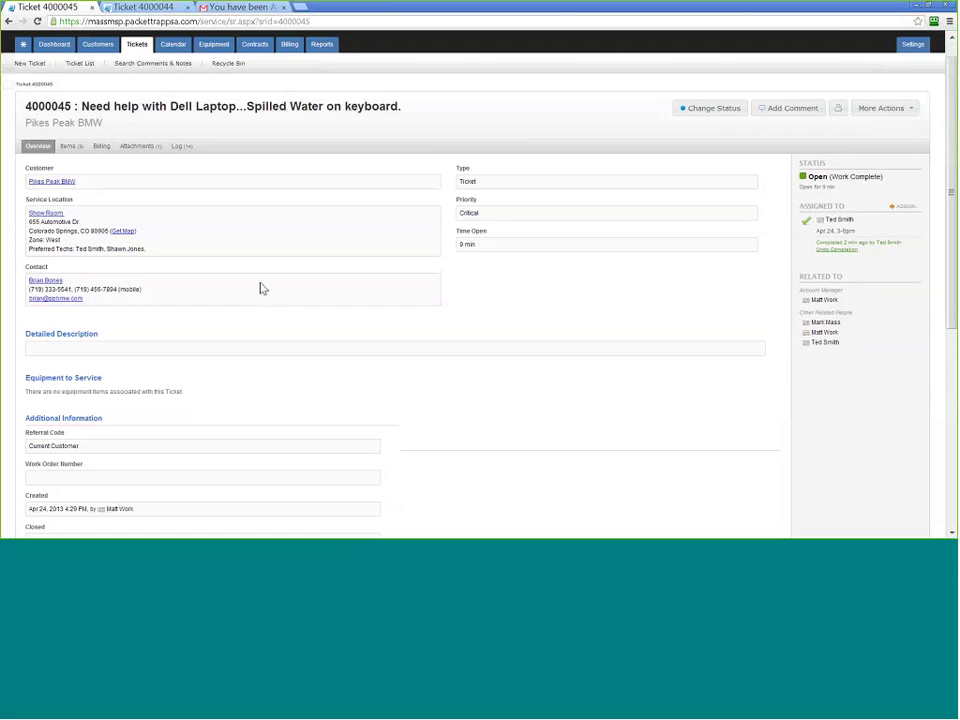
pyautogui.scroll(-5, 261, 287)
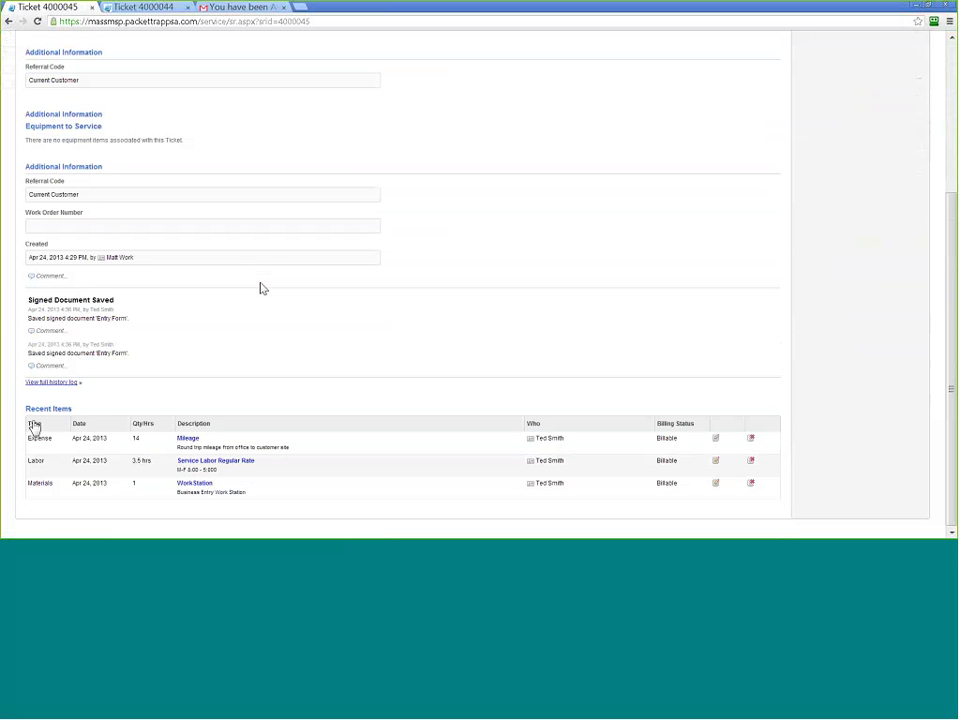
pyautogui.scroll(10, 20, 435)
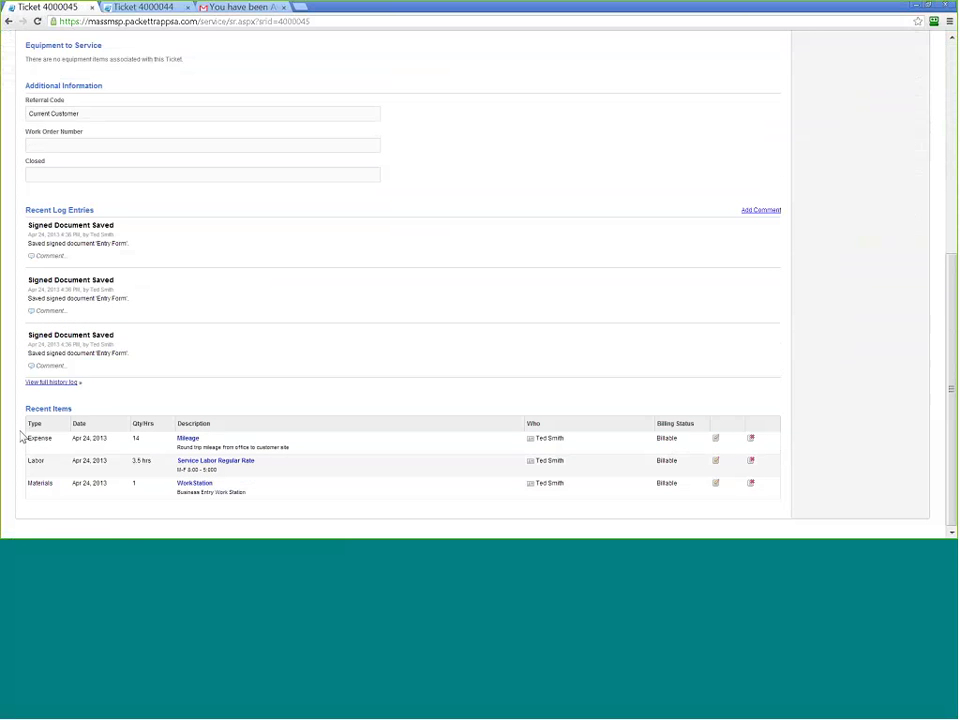
pyautogui.click(71, 167)
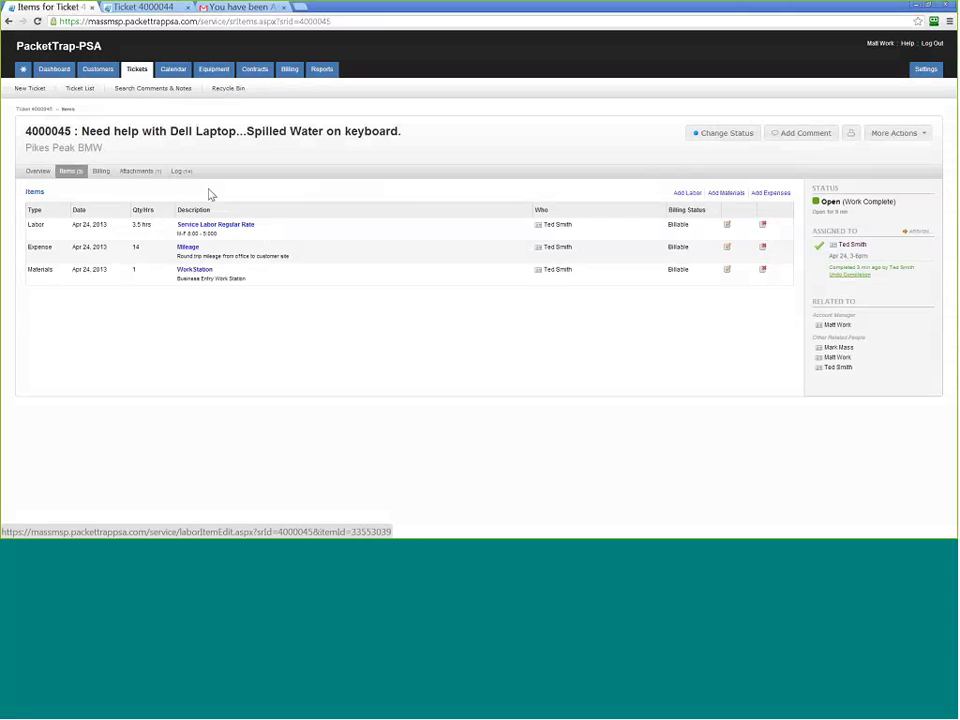
pyautogui.click(101, 171)
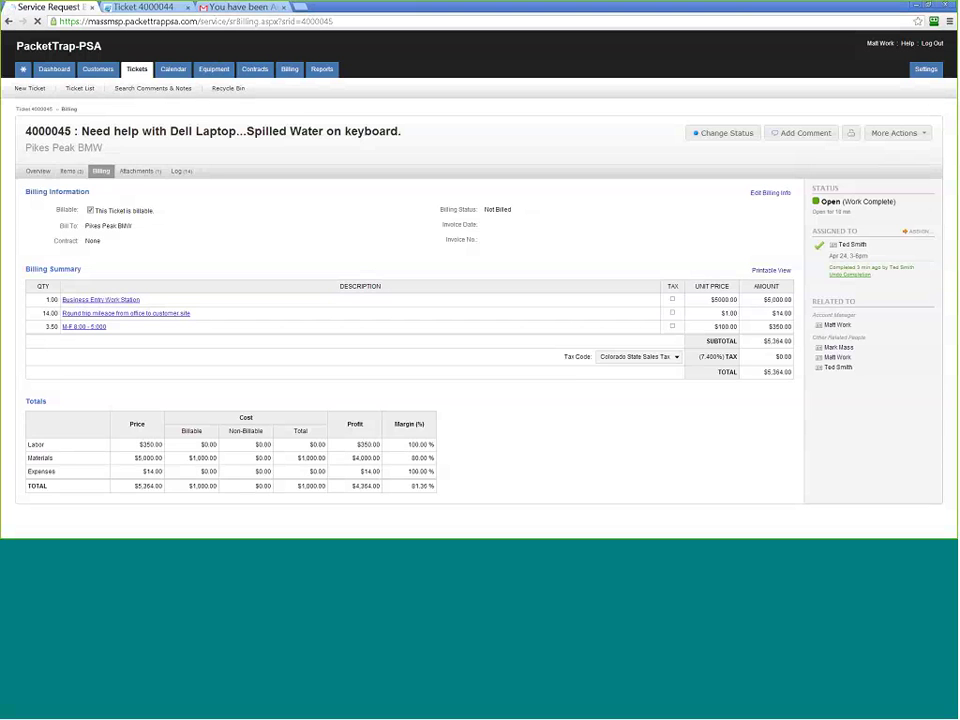
# View the signed Entry Form in Attachments, then review the ticket's activity log
pyautogui.click(139, 175)
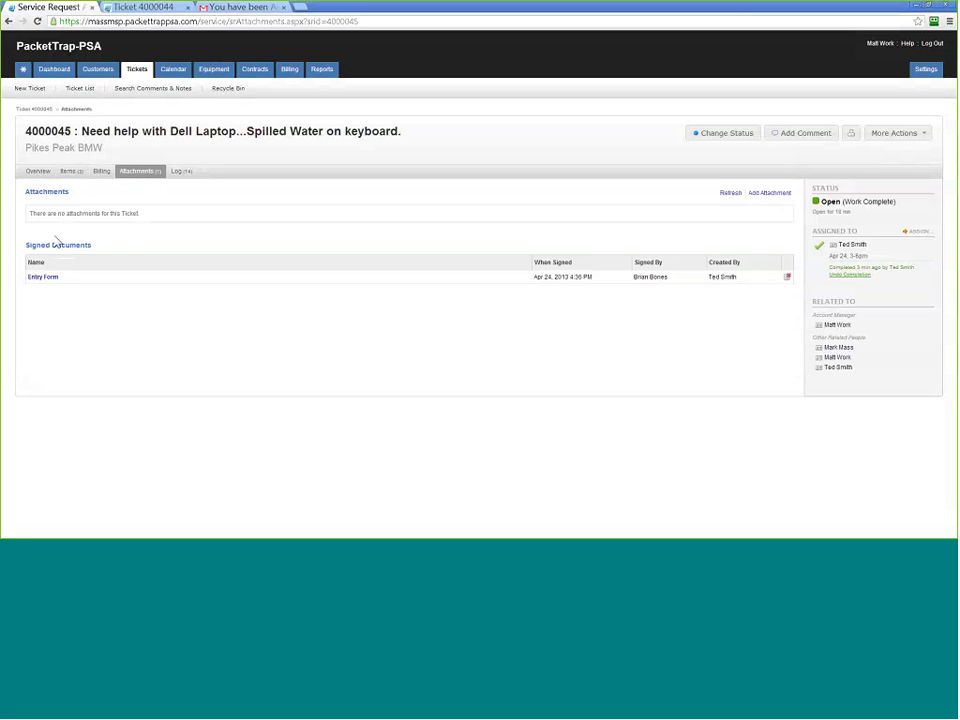
pyautogui.click(40, 277)
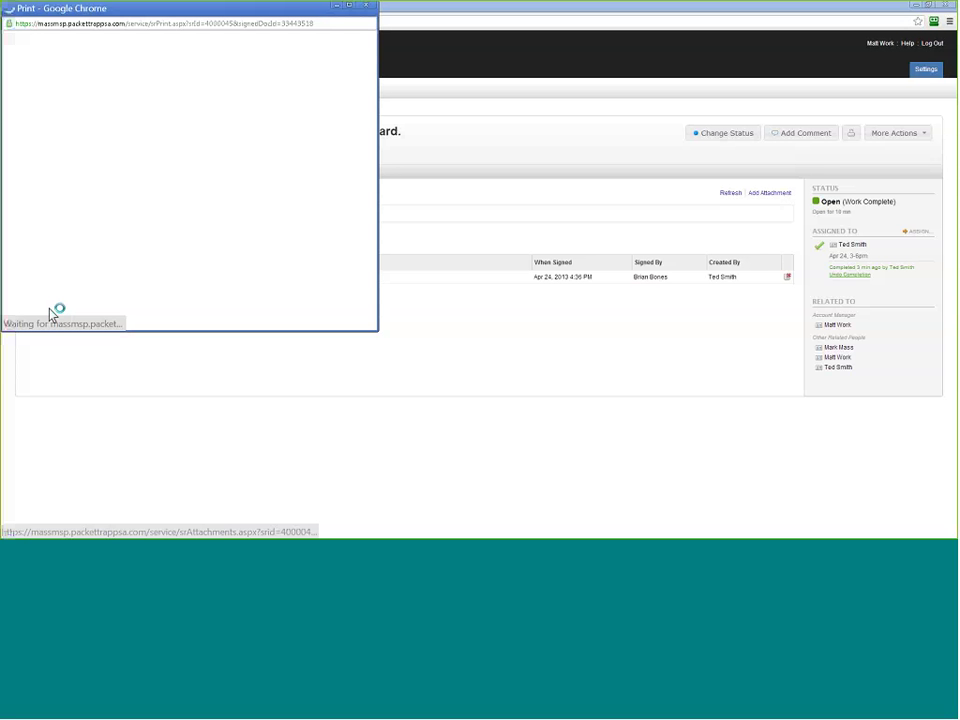
pyautogui.moveTo(371, 111); pyautogui.dragTo(369, 238)
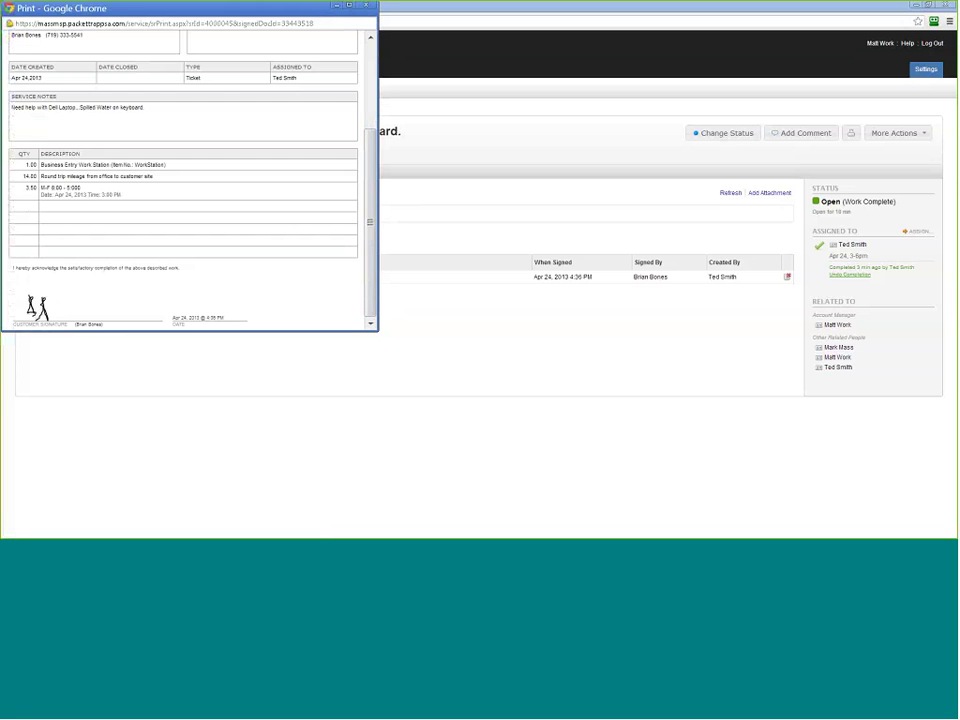
pyautogui.click(382, 170)
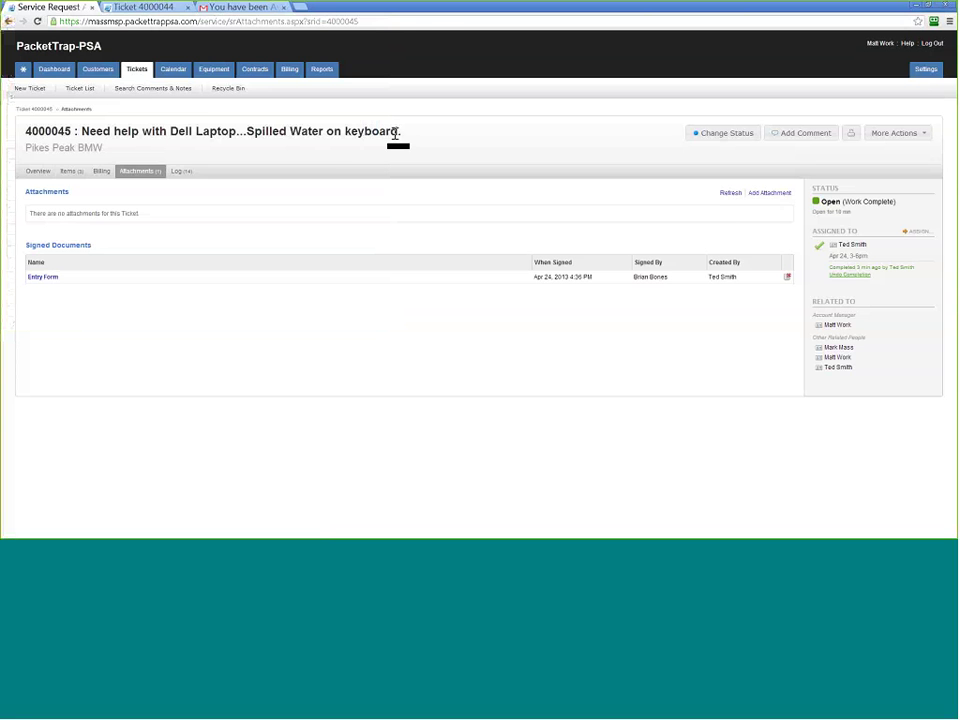
pyautogui.click(187, 174)
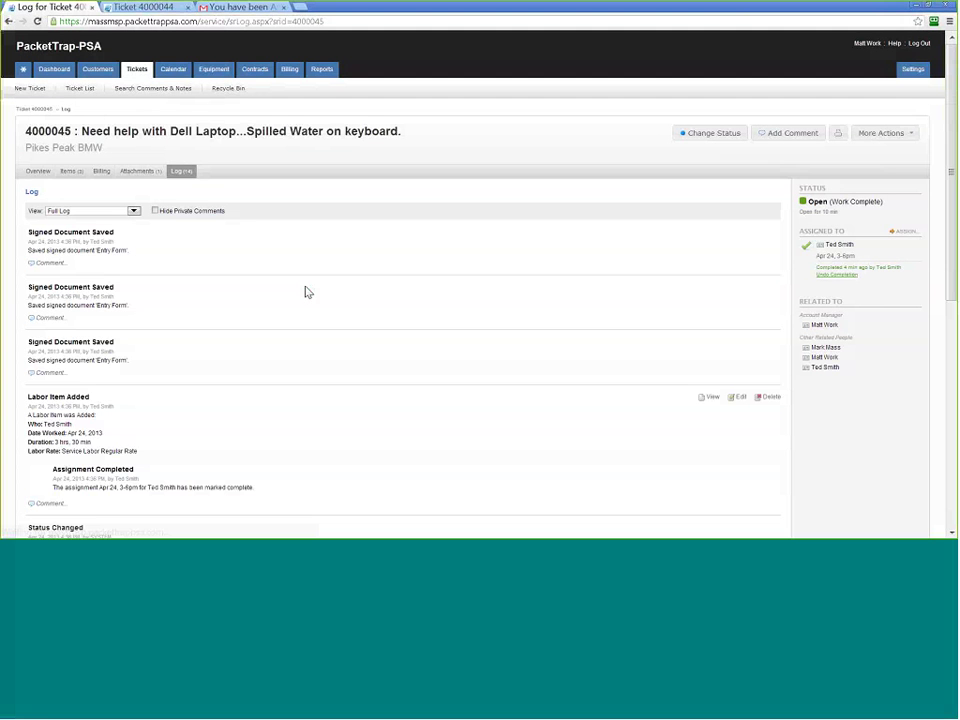
pyautogui.scroll(-1, 215, 272)
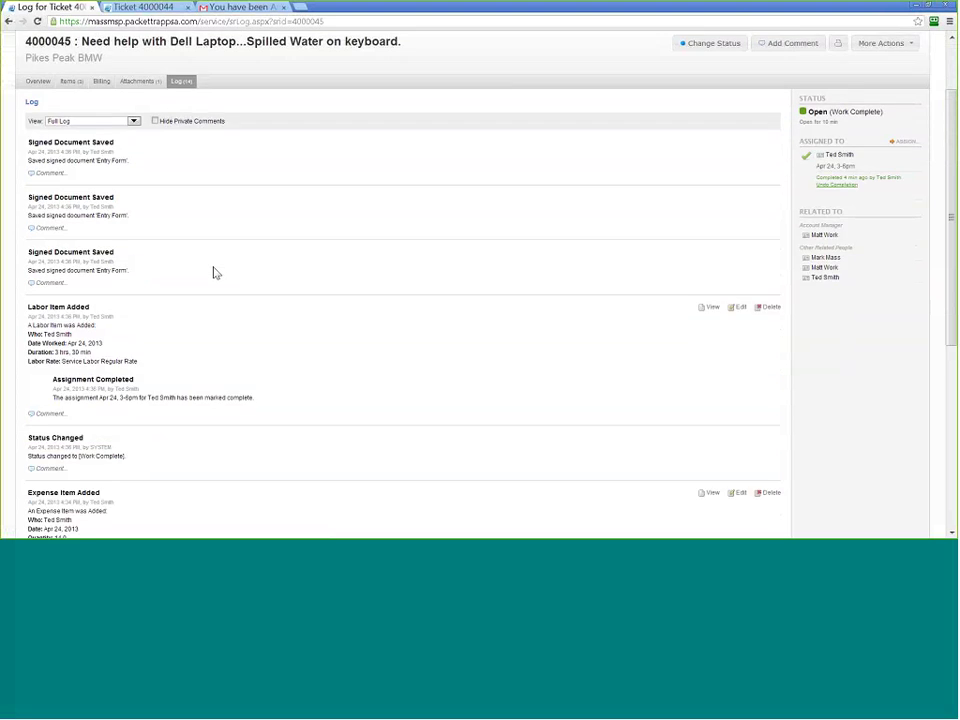
pyautogui.scroll(1, 215, 272)
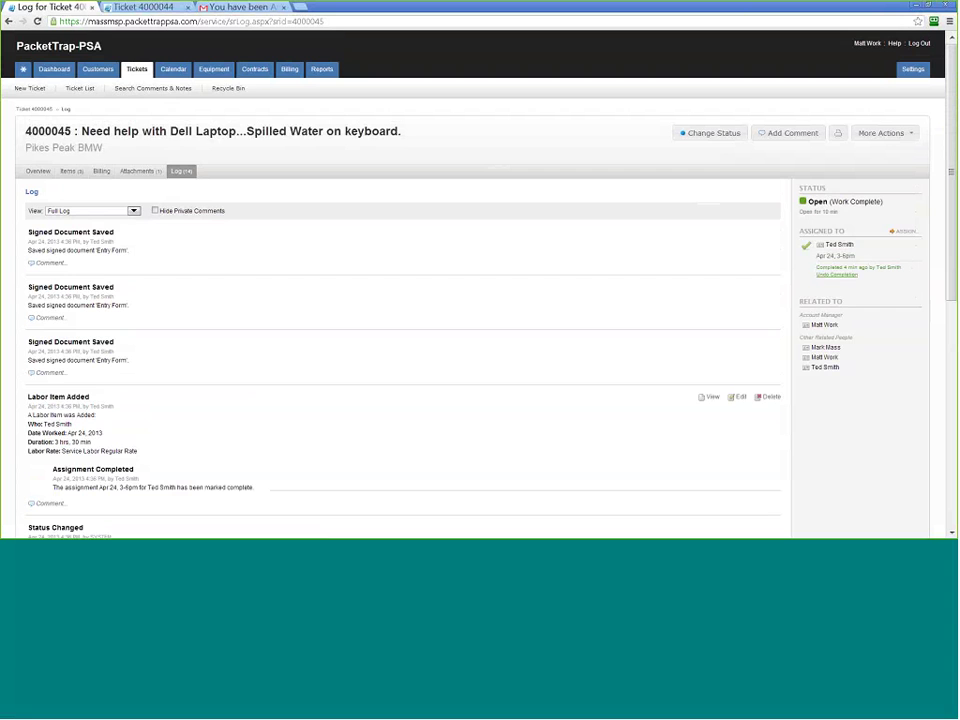
# Change ticket 4000045's status to Closed and save it
pyautogui.click(709, 132)
pyautogui.click(418, 221)
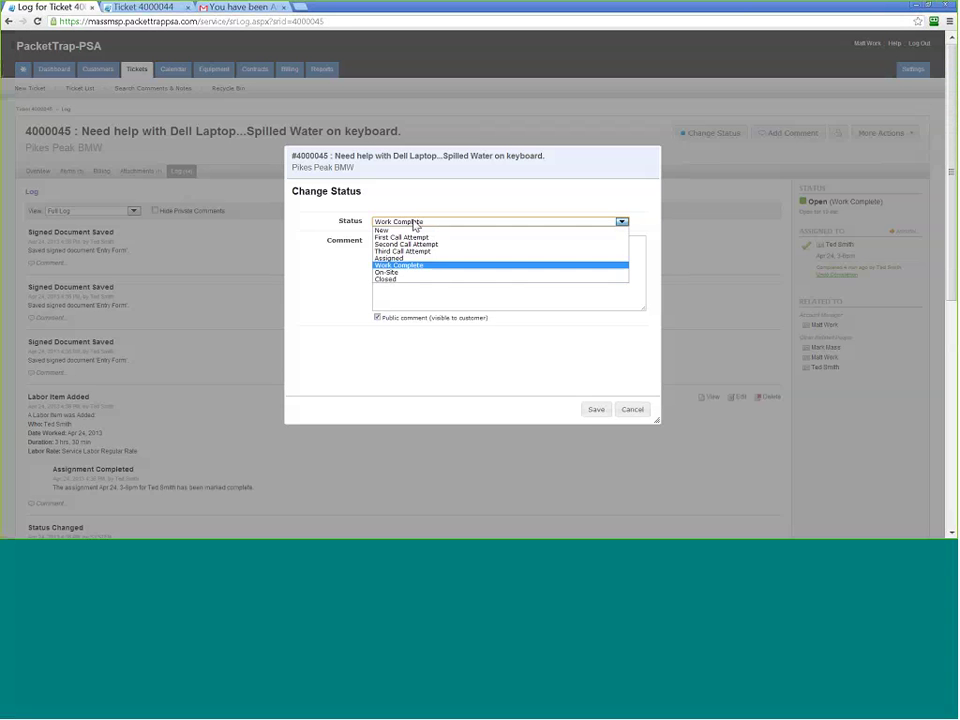
pyautogui.click(408, 279)
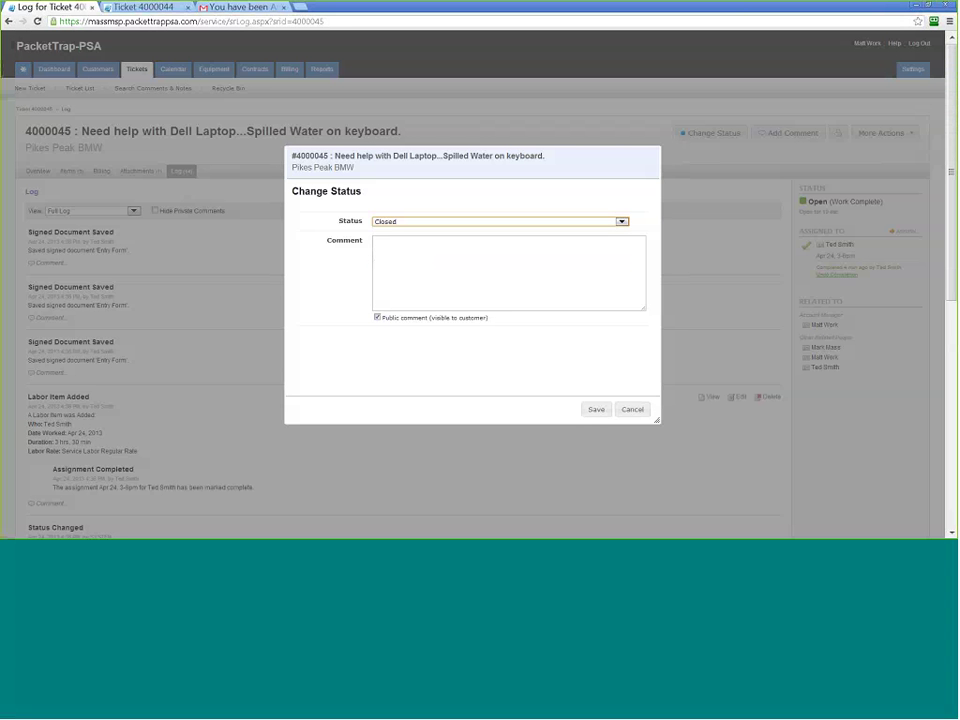
pyautogui.click(585, 411)
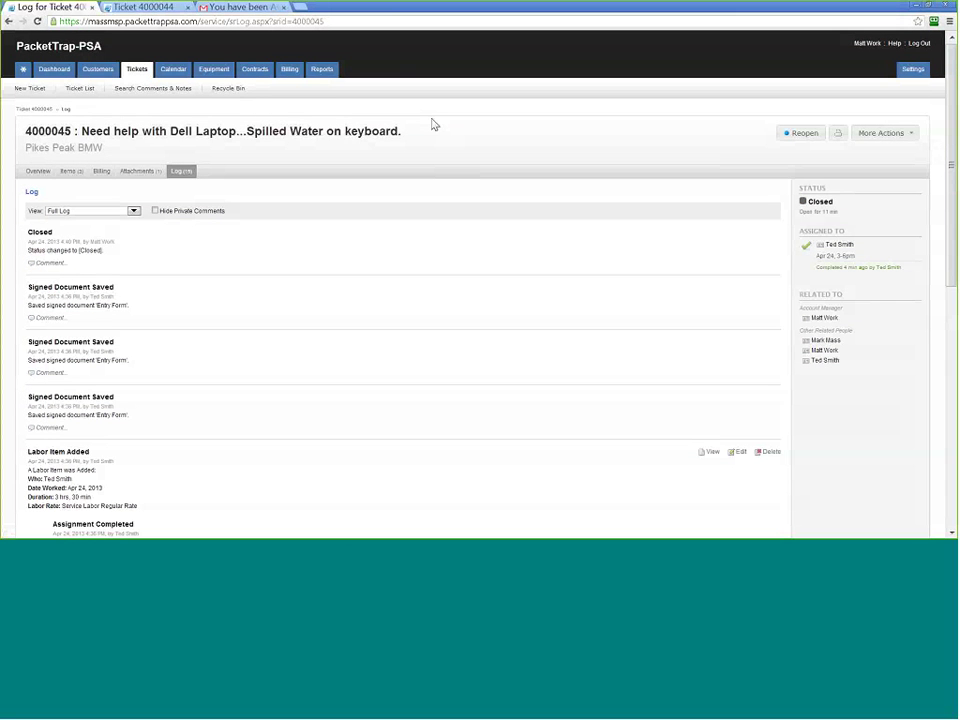
pyautogui.click(288, 74)
# Create billing batch #5284 for QuickBooks Online containing ticket 4000045
pyautogui.click(289, 70)
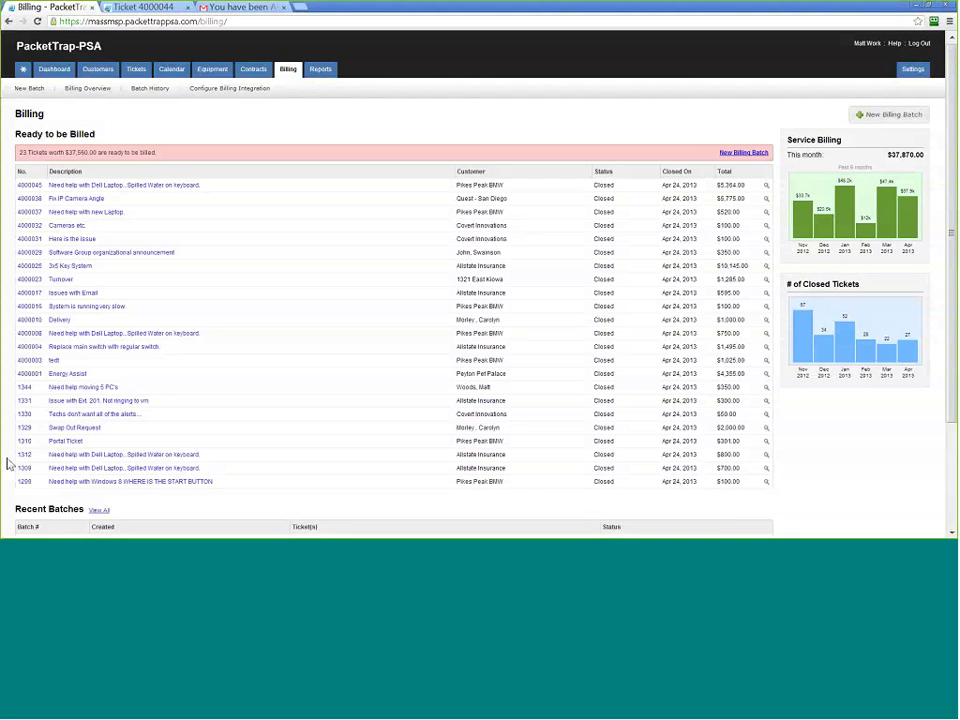
pyautogui.scroll(-1, 880, 460)
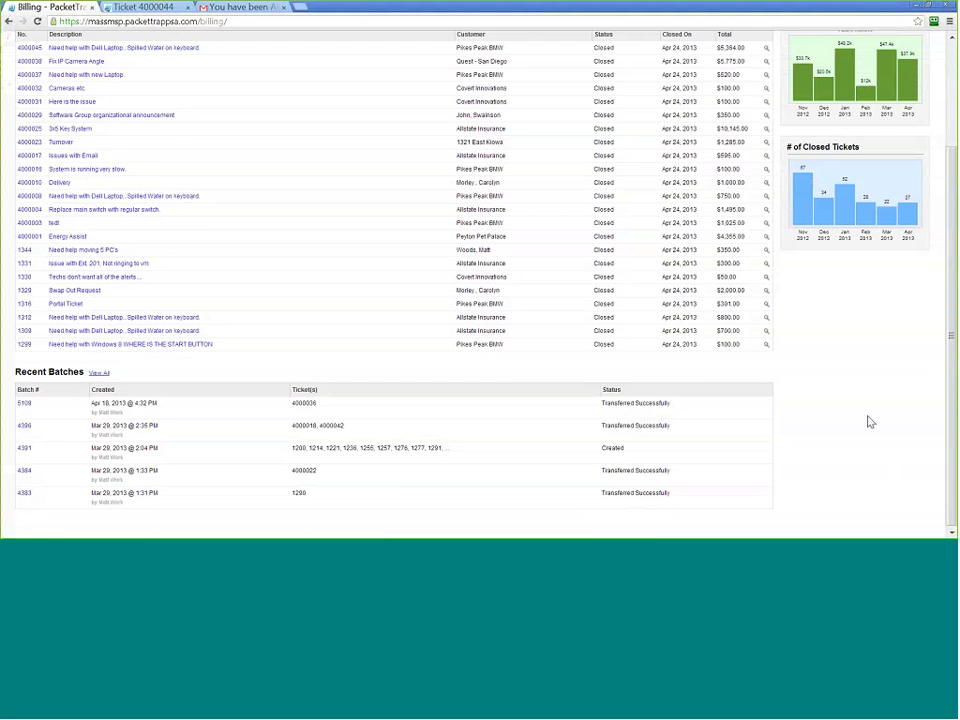
pyautogui.scroll(1, 868, 422)
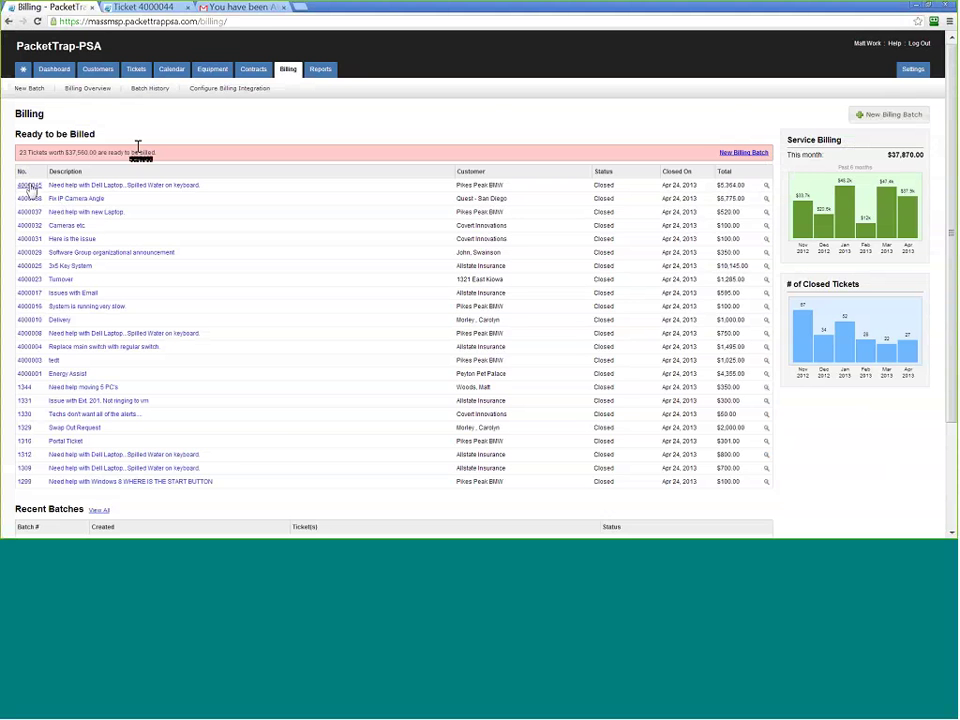
pyautogui.click(740, 153)
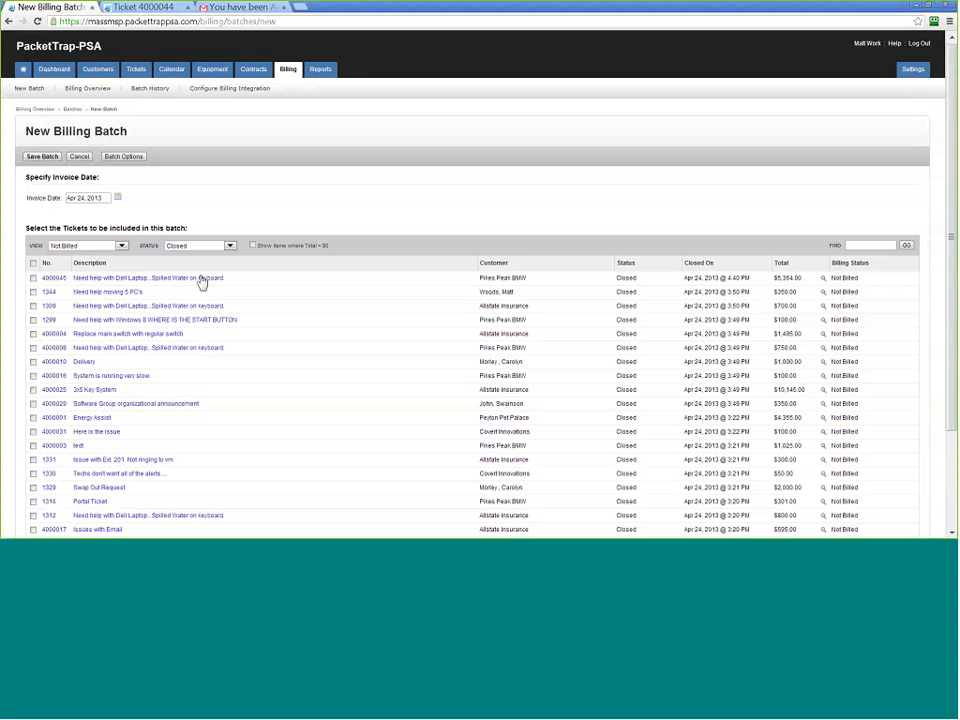
pyautogui.click(123, 156)
pyautogui.click(388, 211)
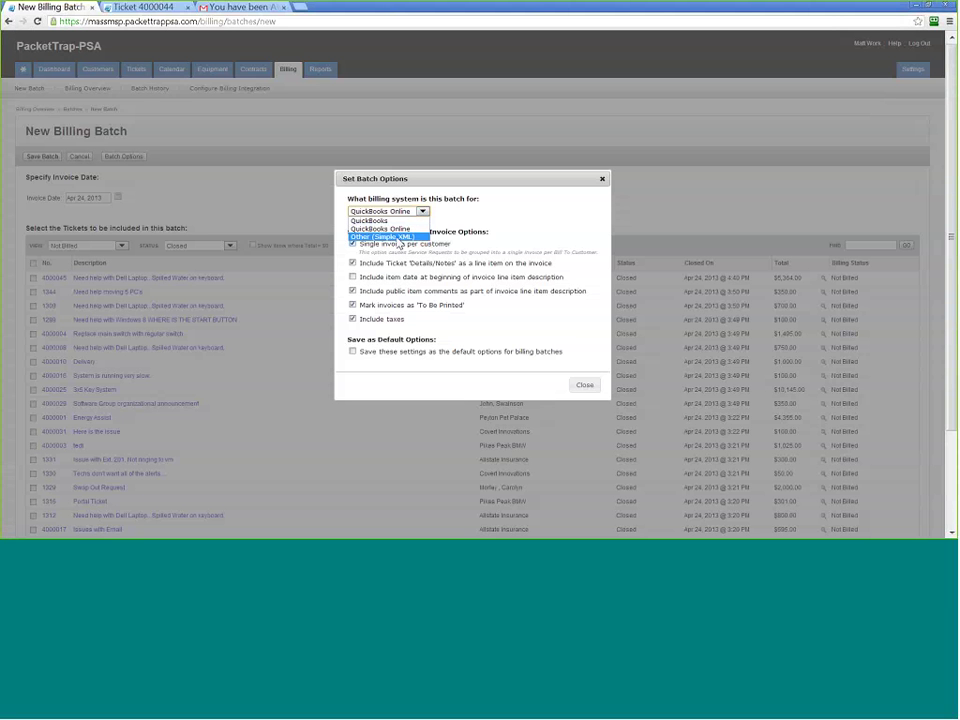
pyautogui.click(603, 180)
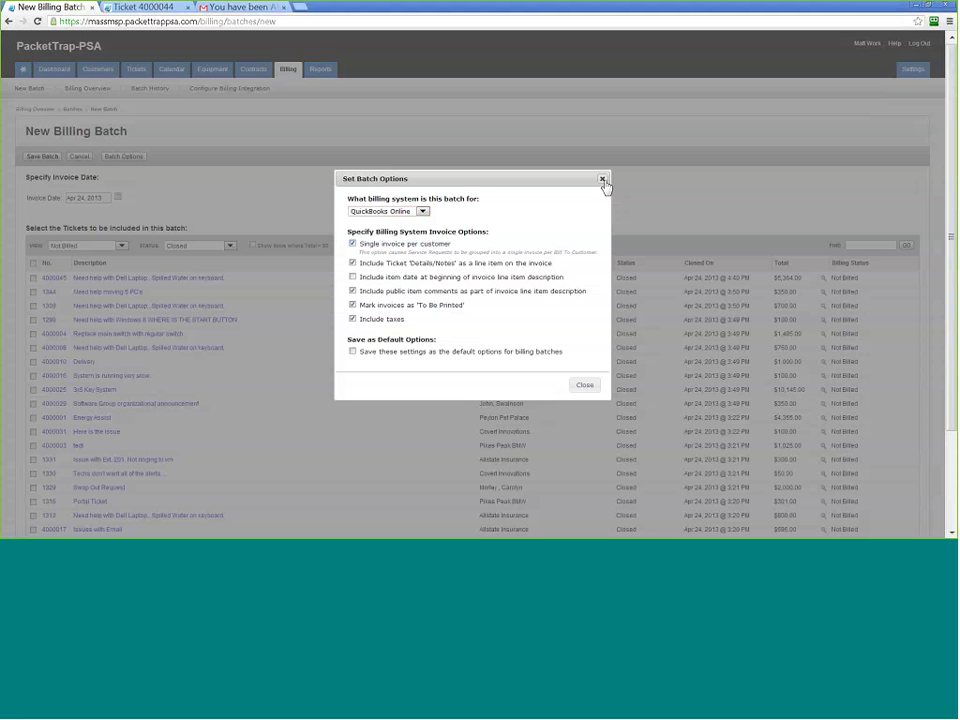
pyautogui.click(603, 180)
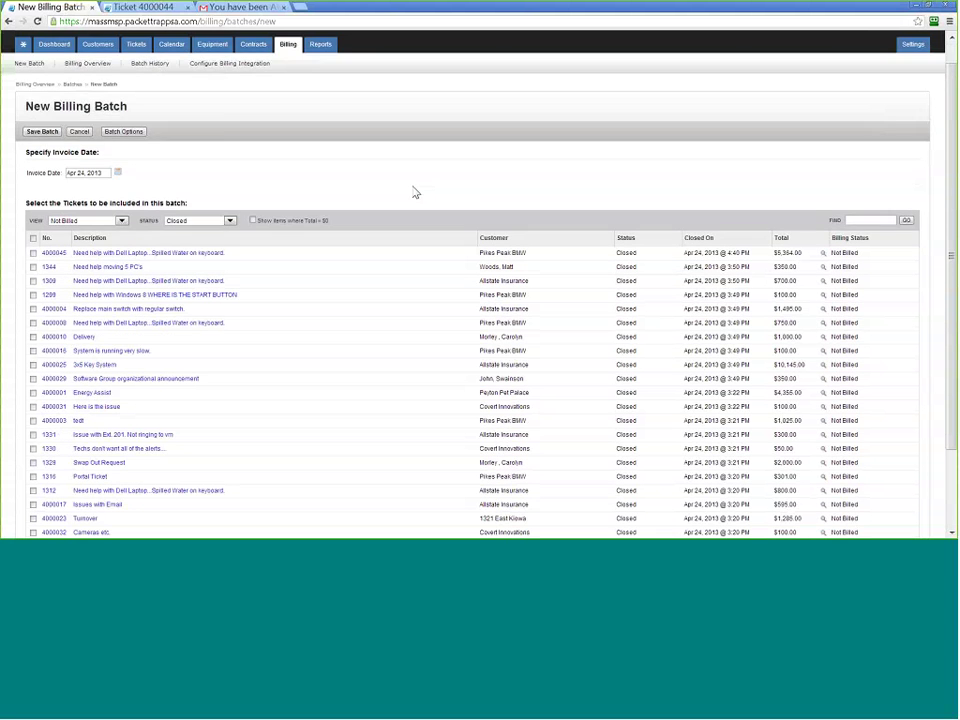
pyautogui.scroll(-3, 414, 191)
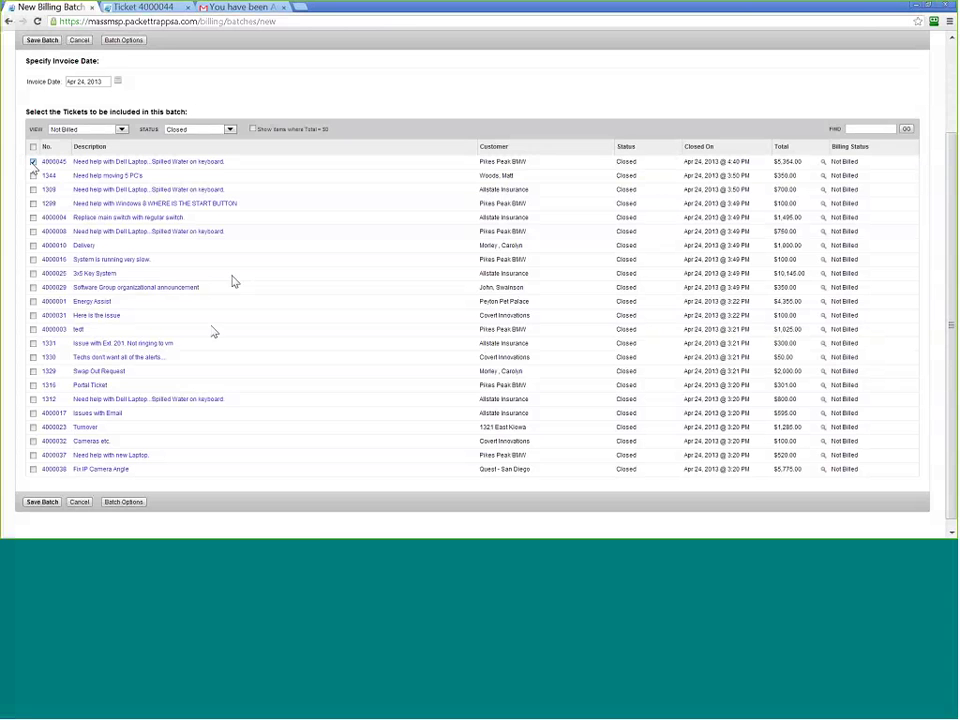
pyautogui.scroll(-1, 234, 279)
pyautogui.click(36, 497)
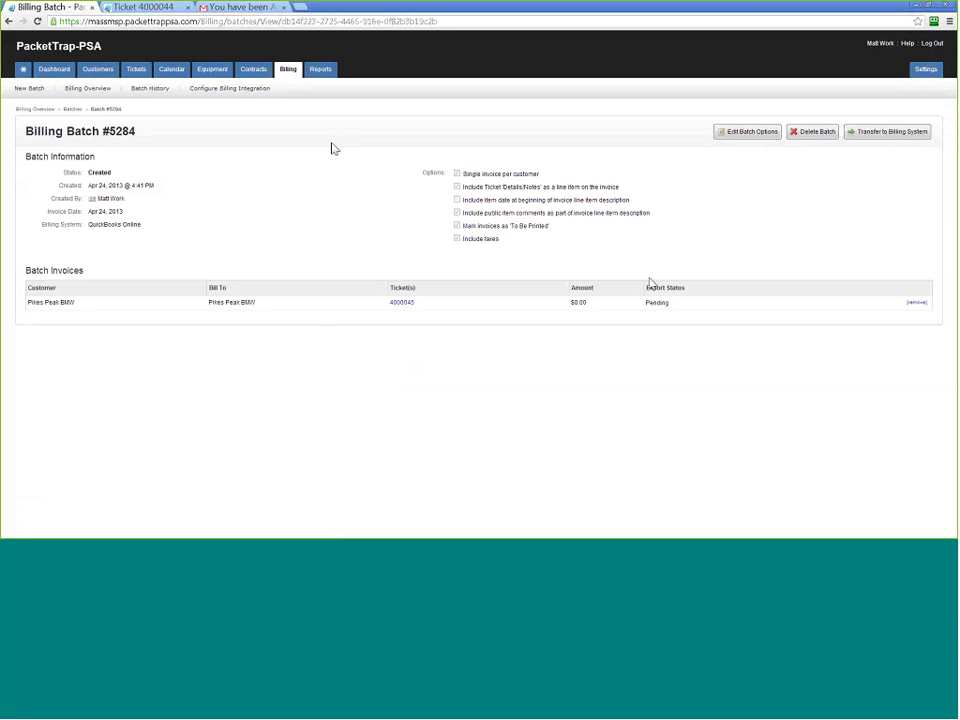
# Transfer billing batch #5284 to QuickBooks Online
pyautogui.click(885, 131)
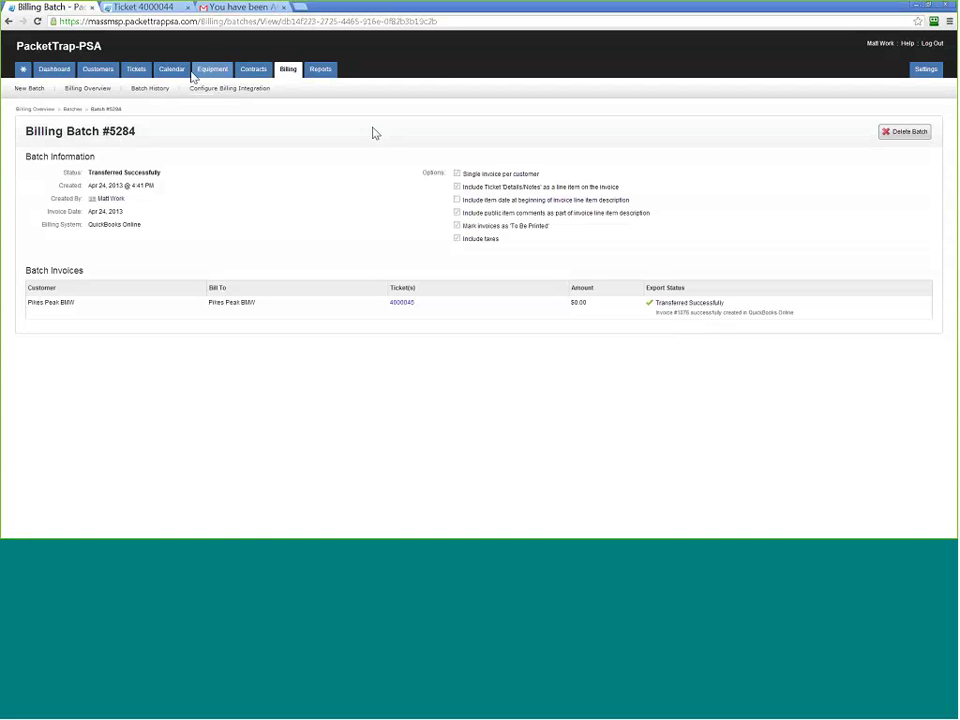
# Open the Ticket List, glance at the Gmail inbox, and return to PacketTrap
pyautogui.moveTo(140, 70)
pyautogui.click(146, 101)
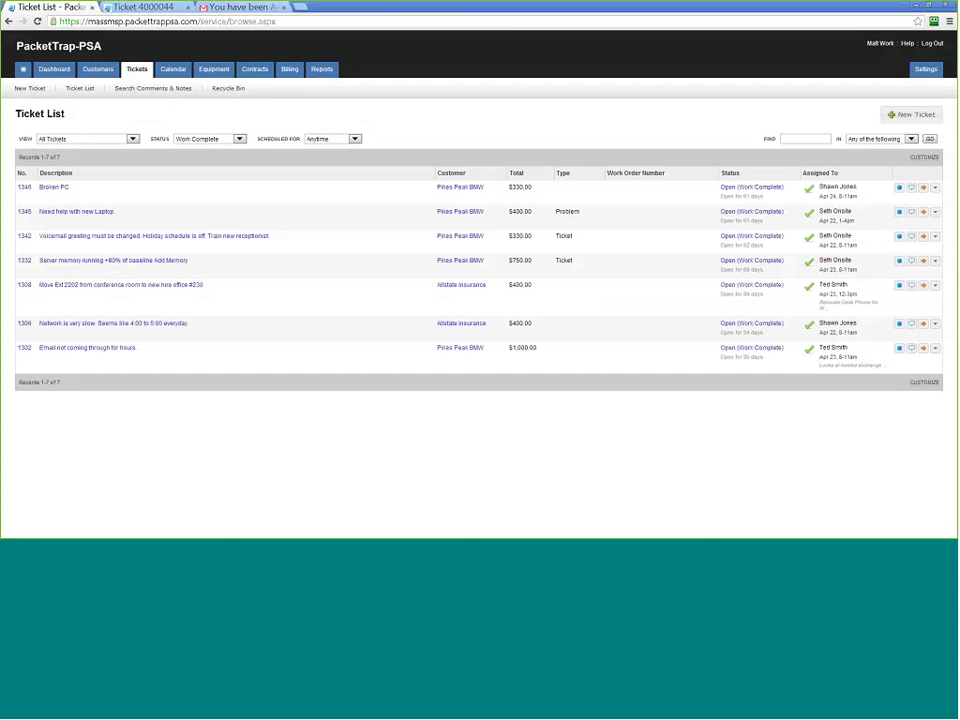
pyautogui.click(238, 7)
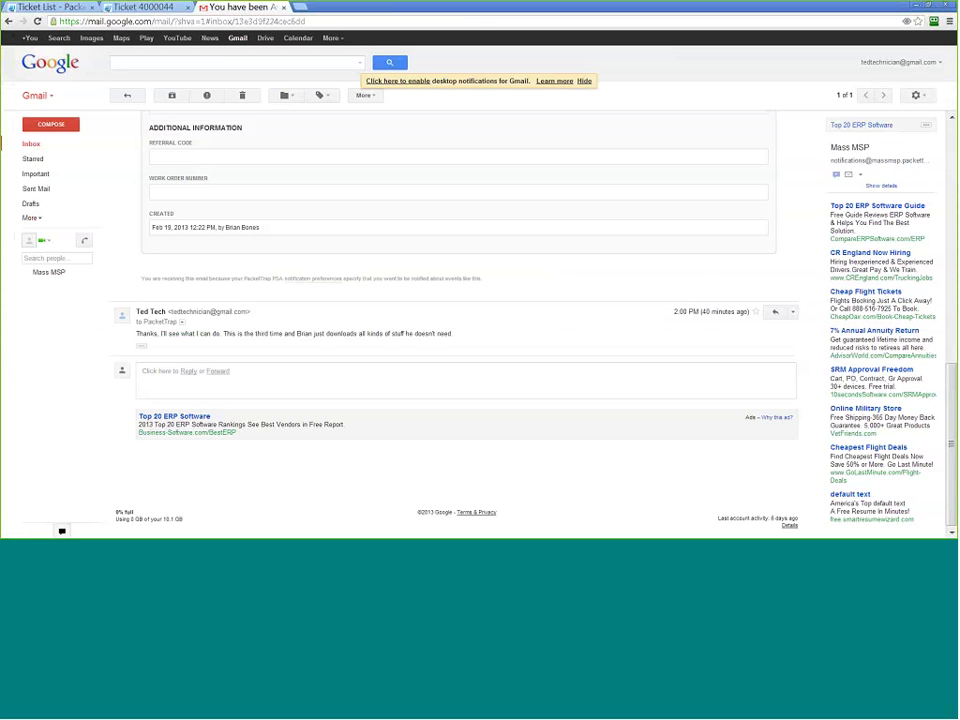
pyautogui.click(31, 145)
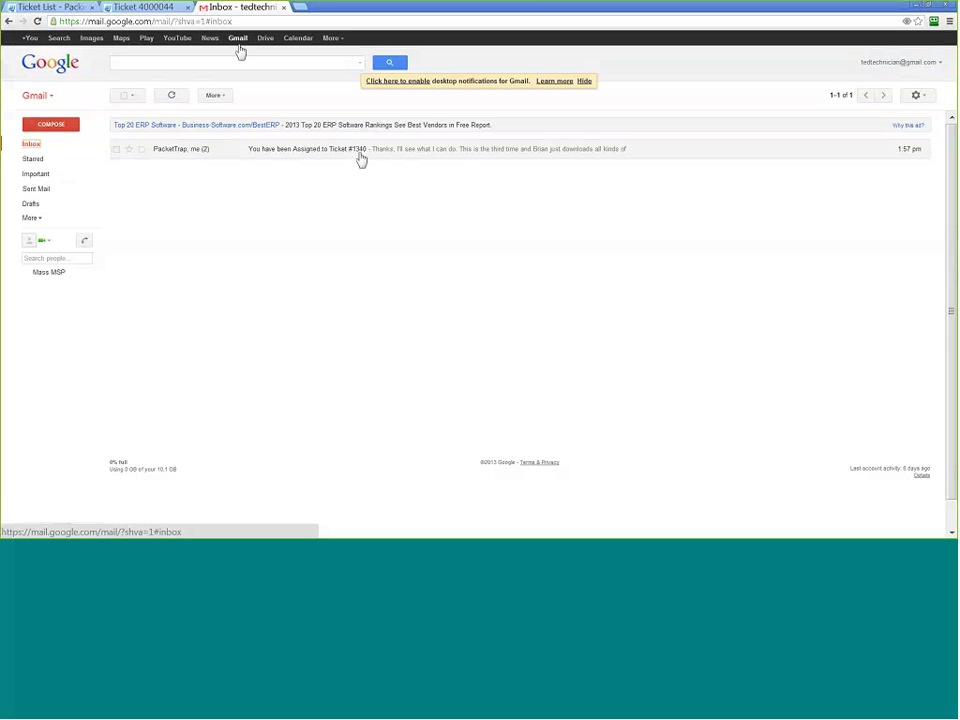
pyautogui.hotkey('ctrl', 'shift', 'Tab')
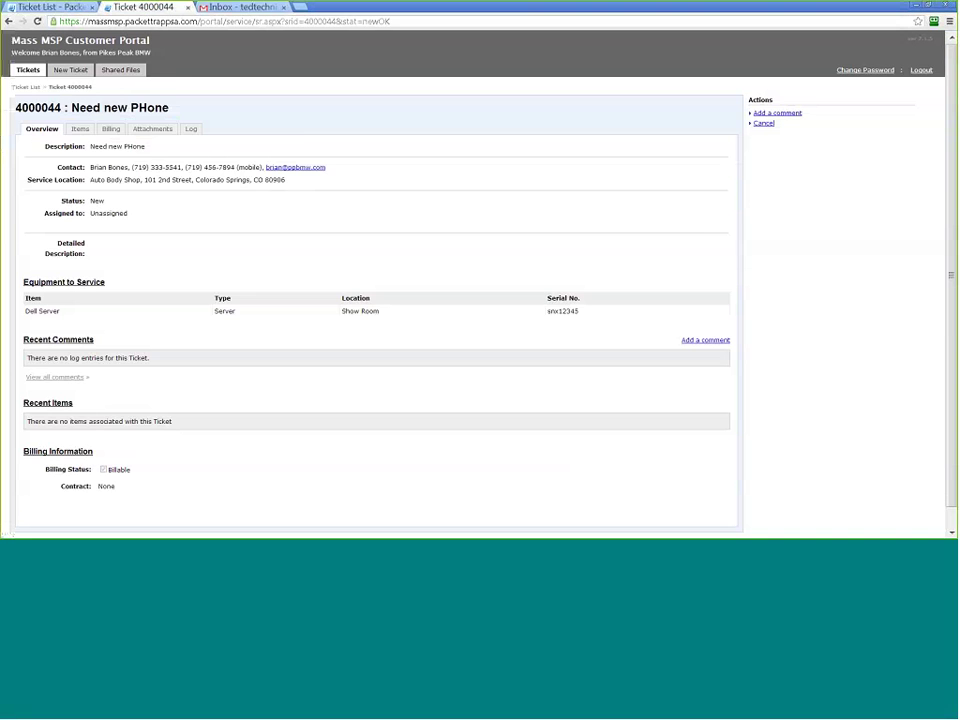
pyautogui.hotkey('ctrl', 'shift', 'Tab')
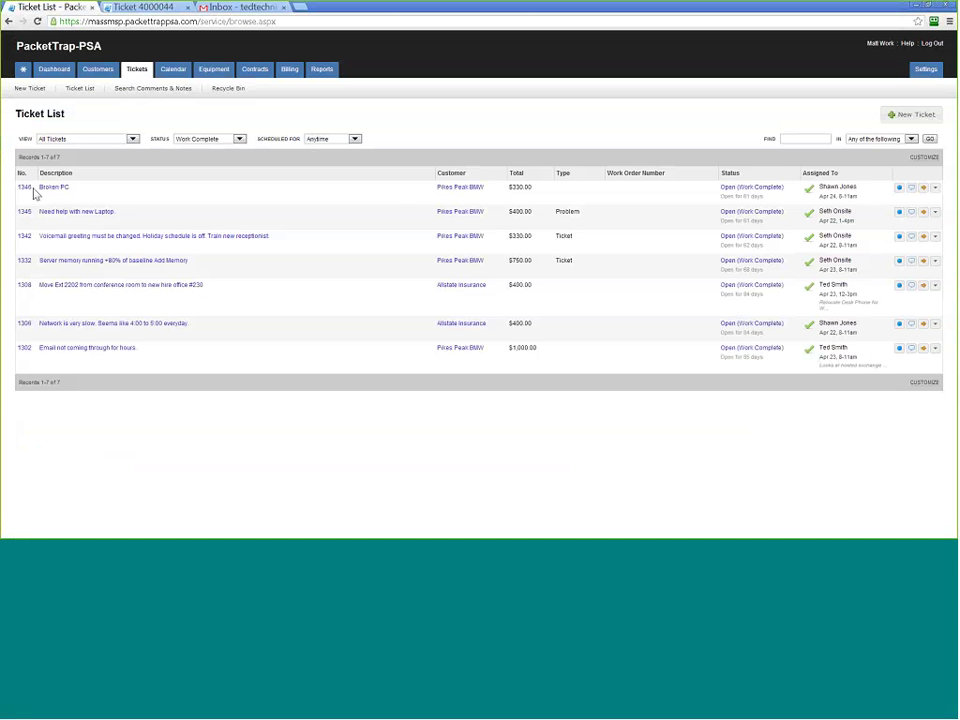
# Search the ticket list for ticket 1340
pyautogui.click(792, 139)
pyautogui.write('1340')
pyautogui.click(930, 139)
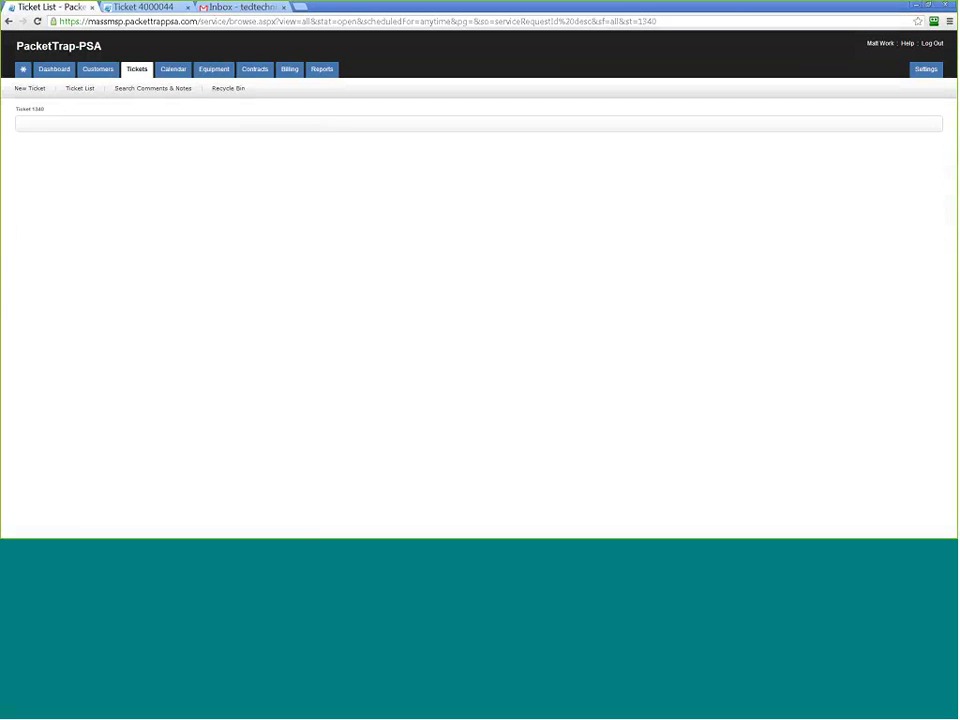
# Review the activity log entries of ticket 1340
pyautogui.click(165, 171)
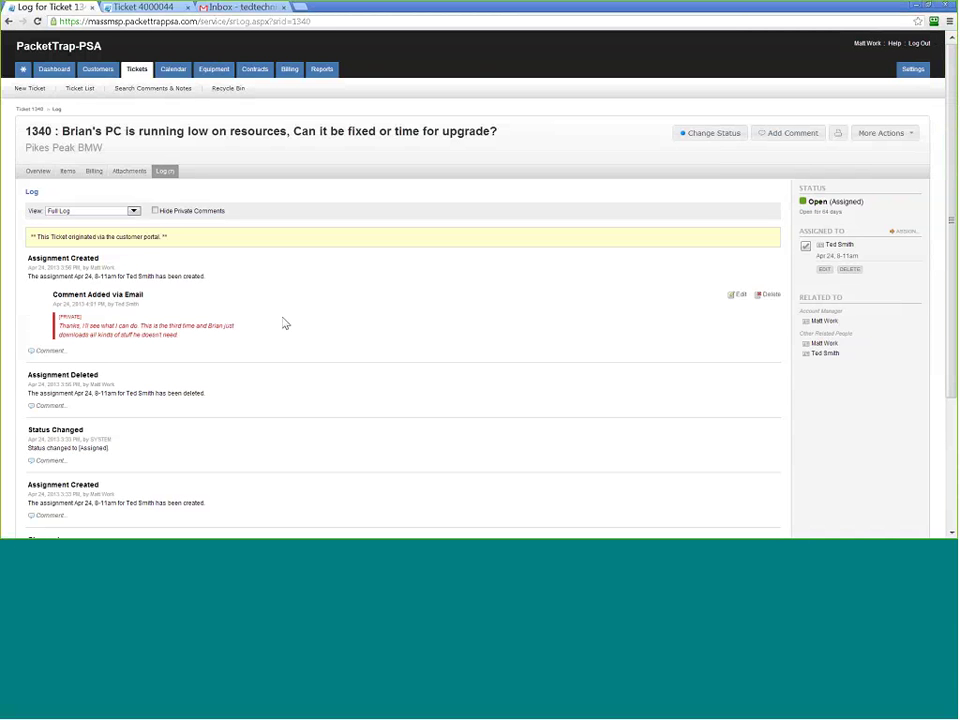
pyautogui.scroll(-1, 105, 240)
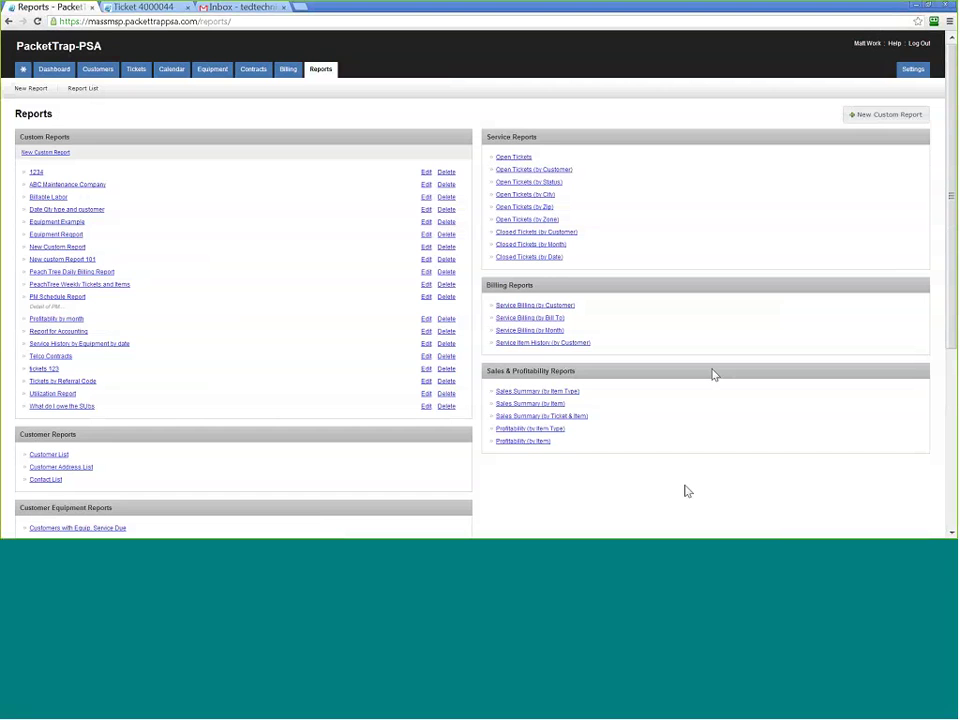
# Start a new custom Tickets report and name it 'New Report'
pyautogui.scroll(-1, 685, 490)
pyautogui.click(48, 102)
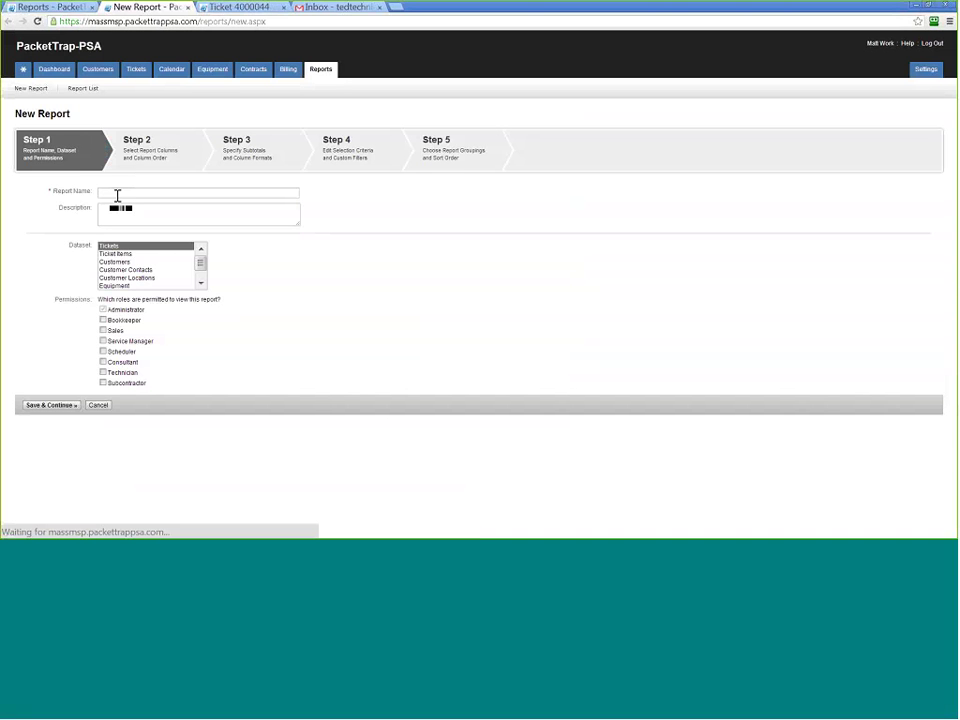
pyautogui.click(117, 193)
pyautogui.write('New Re')
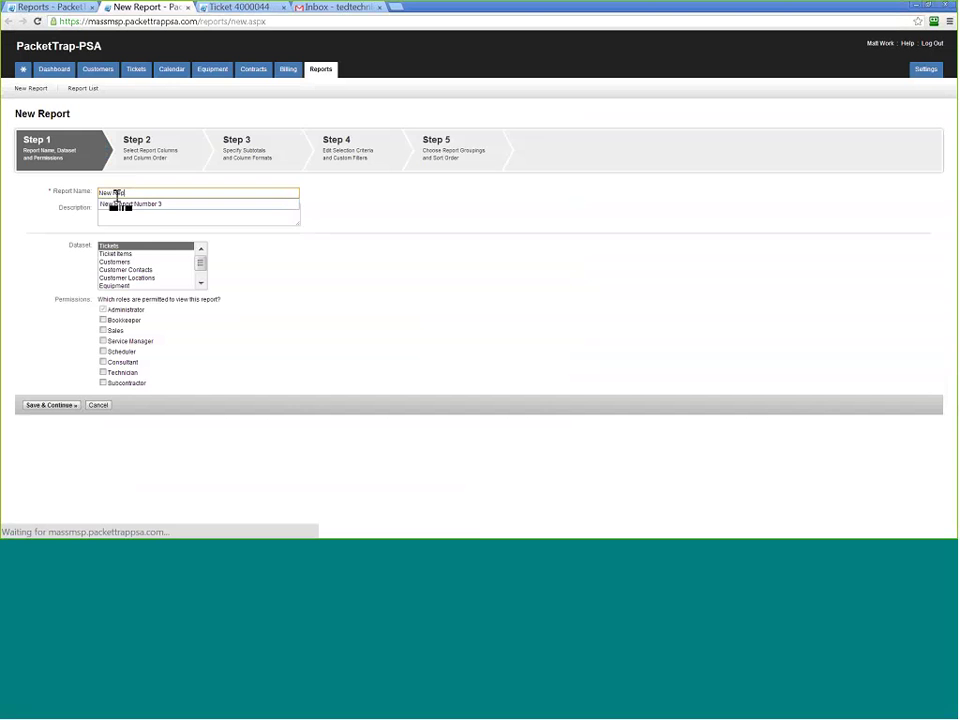
pyautogui.write('port')
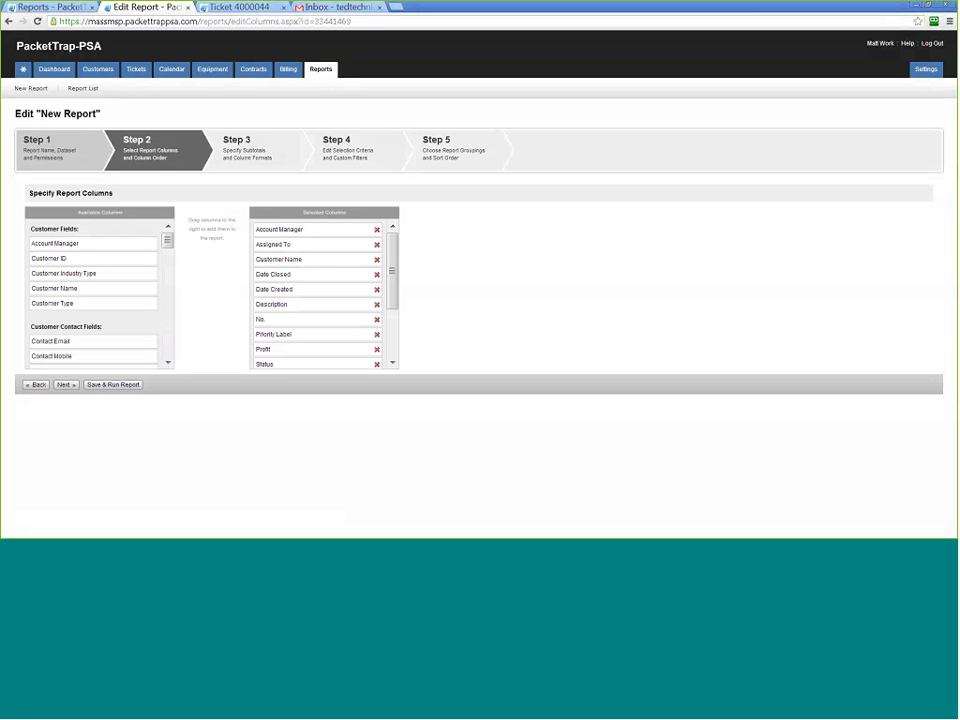
# Set the Profit, Time Open and Total columns to subtotal as Sum
pyautogui.scroll(-3, 377, 236)
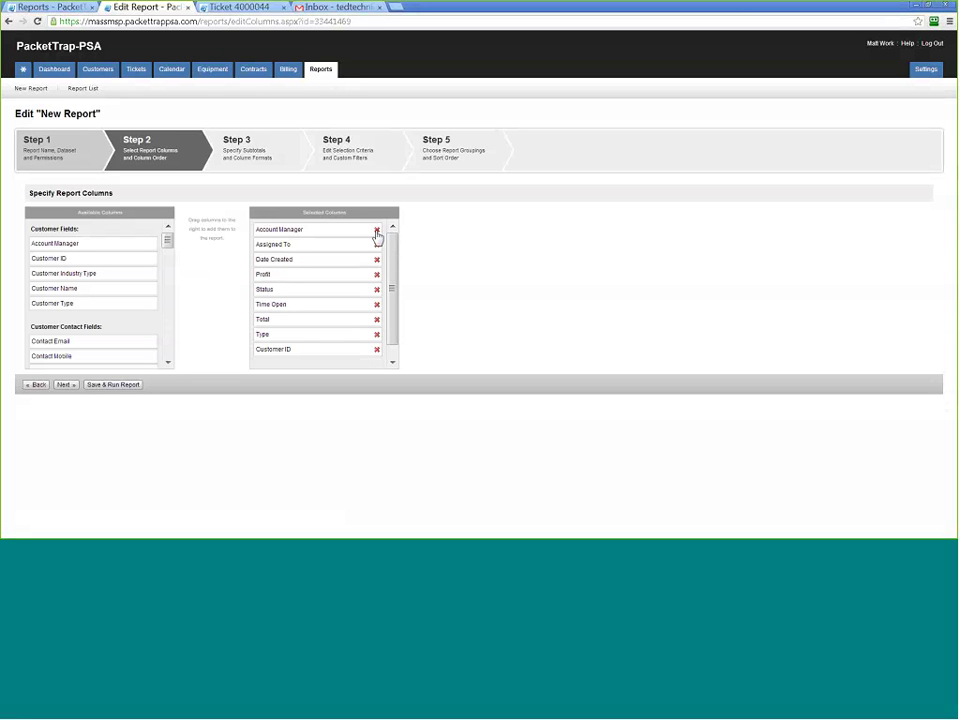
pyautogui.click(60, 383)
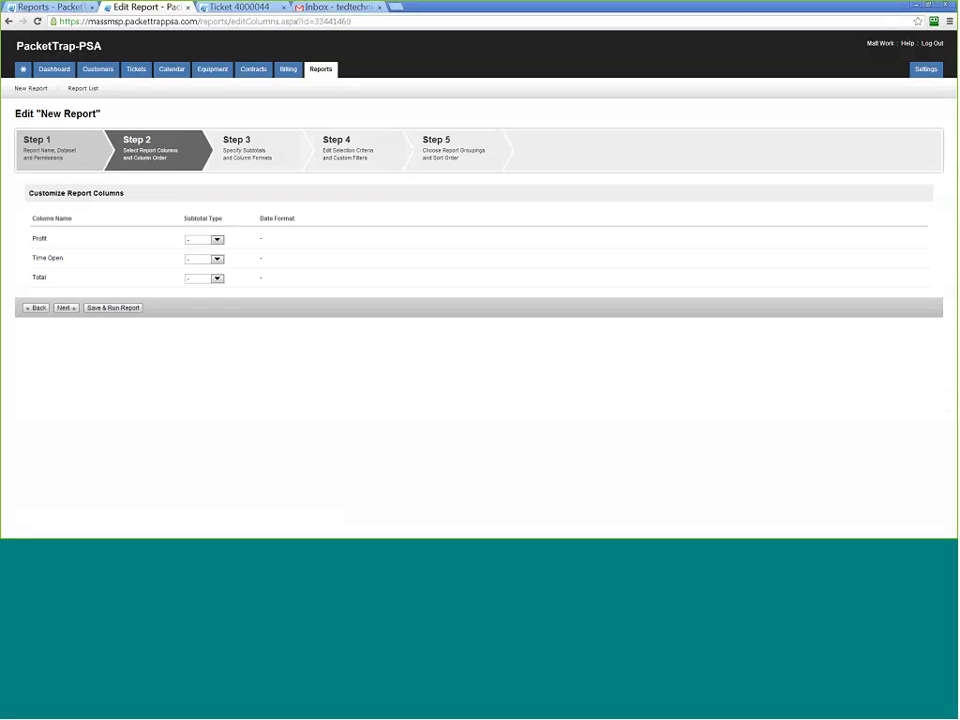
pyautogui.click(203, 241)
pyautogui.click(200, 256)
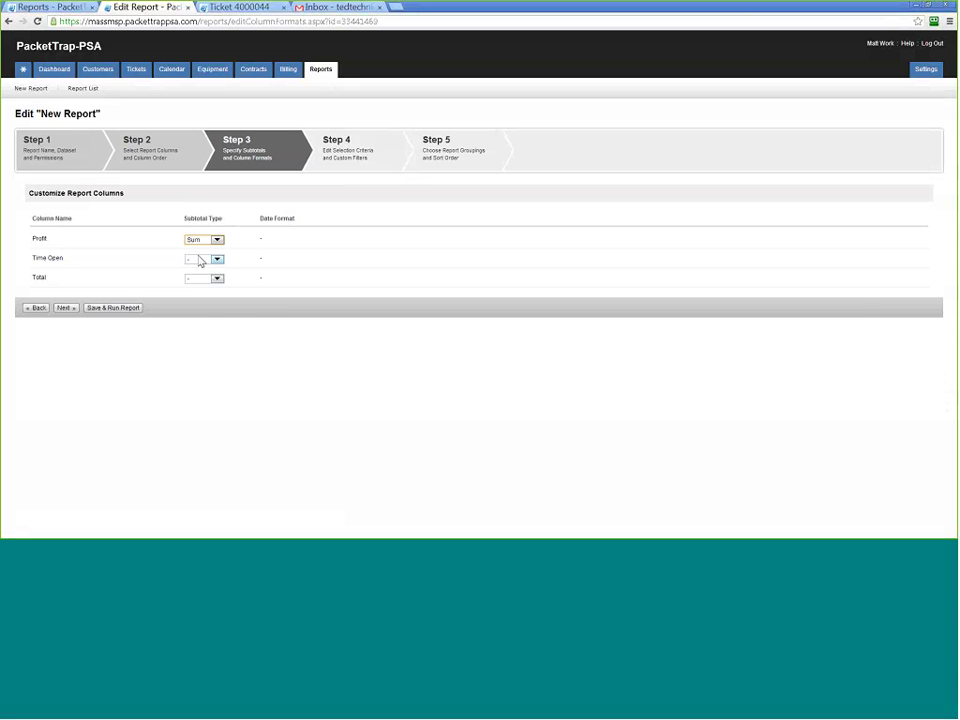
pyautogui.click(201, 262)
pyautogui.click(196, 276)
pyautogui.click(203, 279)
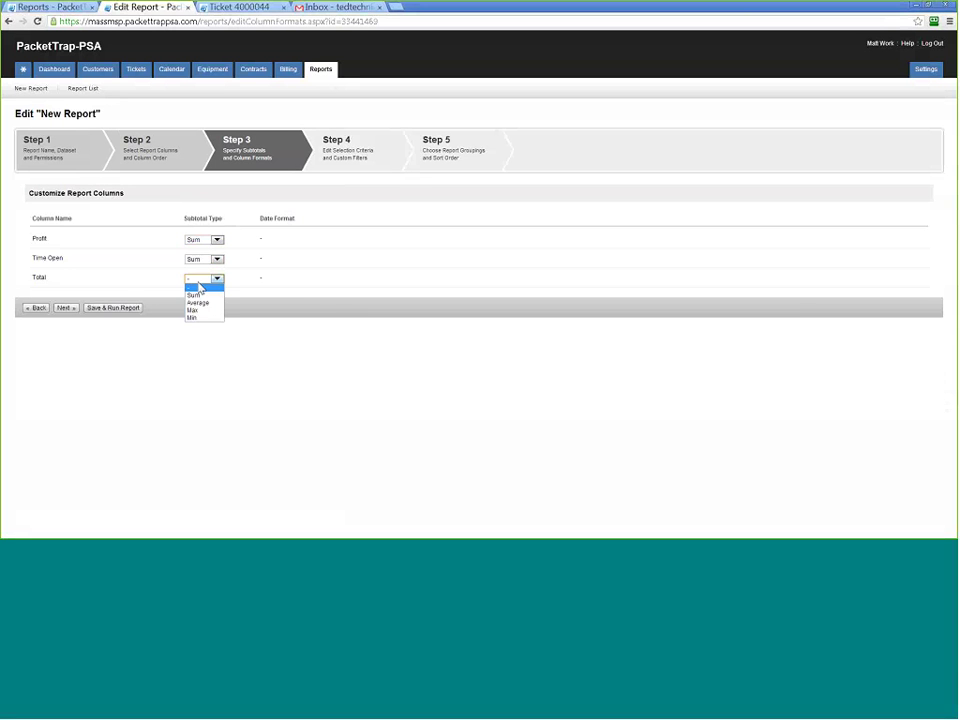
pyautogui.click(199, 288)
pyautogui.press('Down')
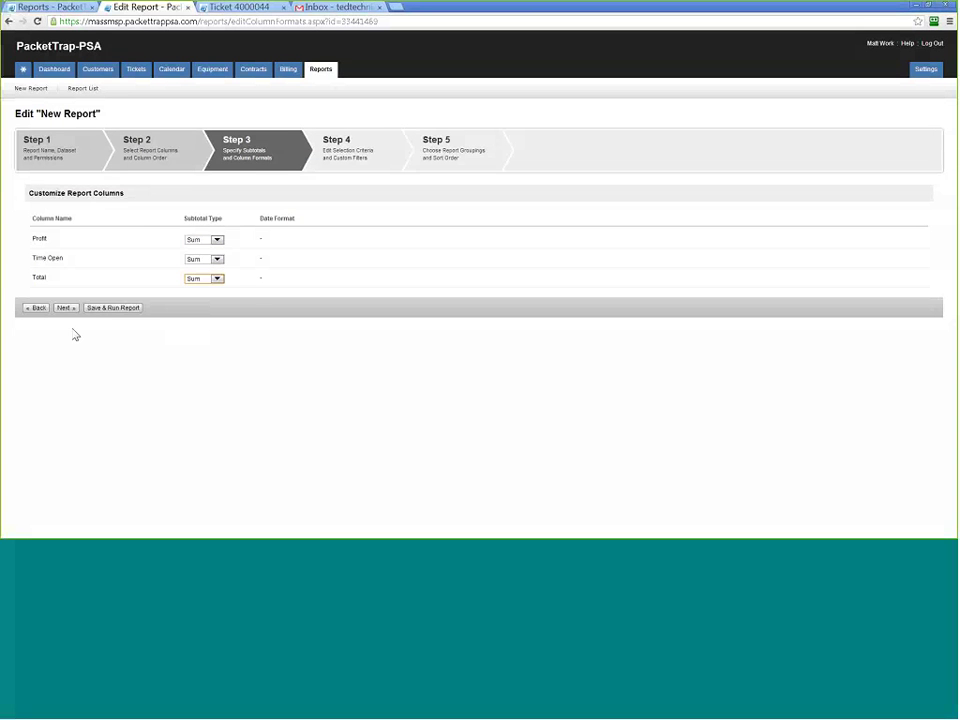
# Filter the report to This Year with Any status, then save and run it
pyautogui.click(64, 307)
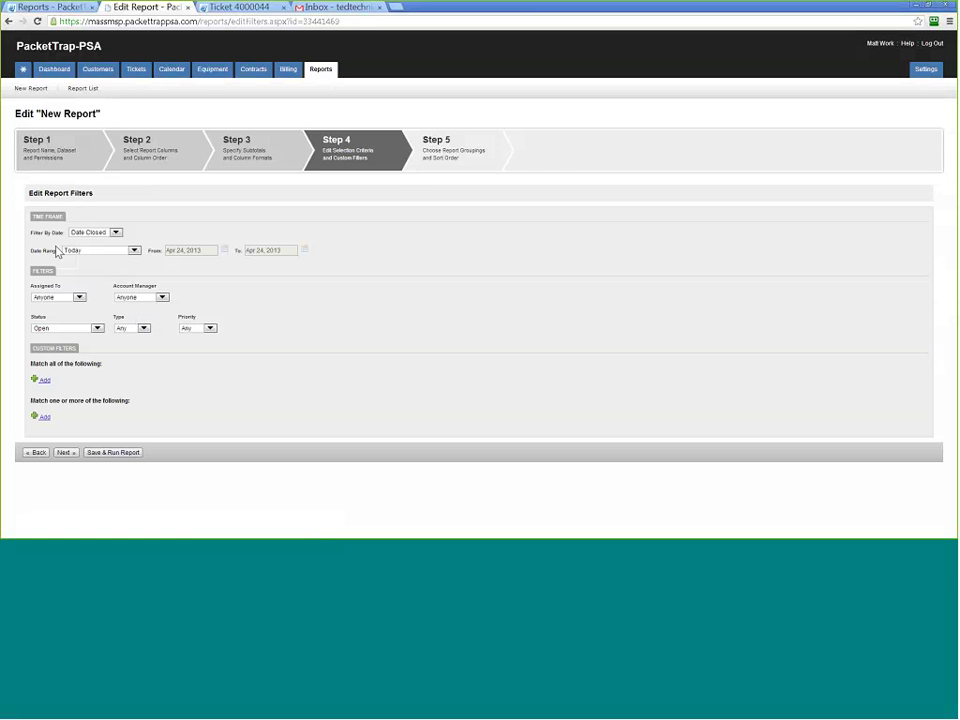
pyautogui.click(98, 250)
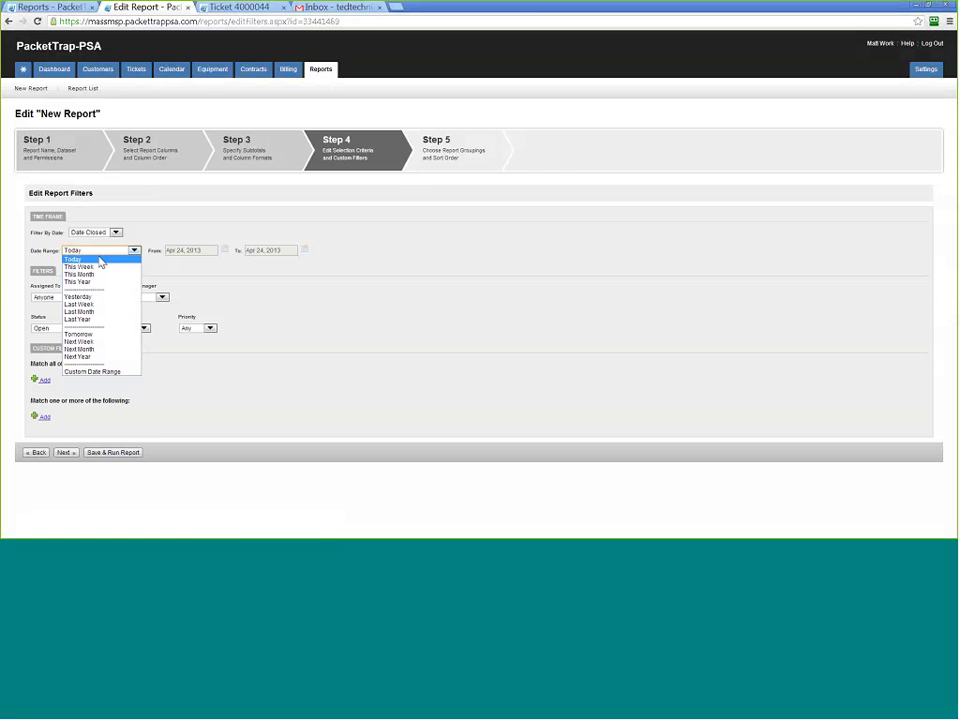
pyautogui.click(80, 273)
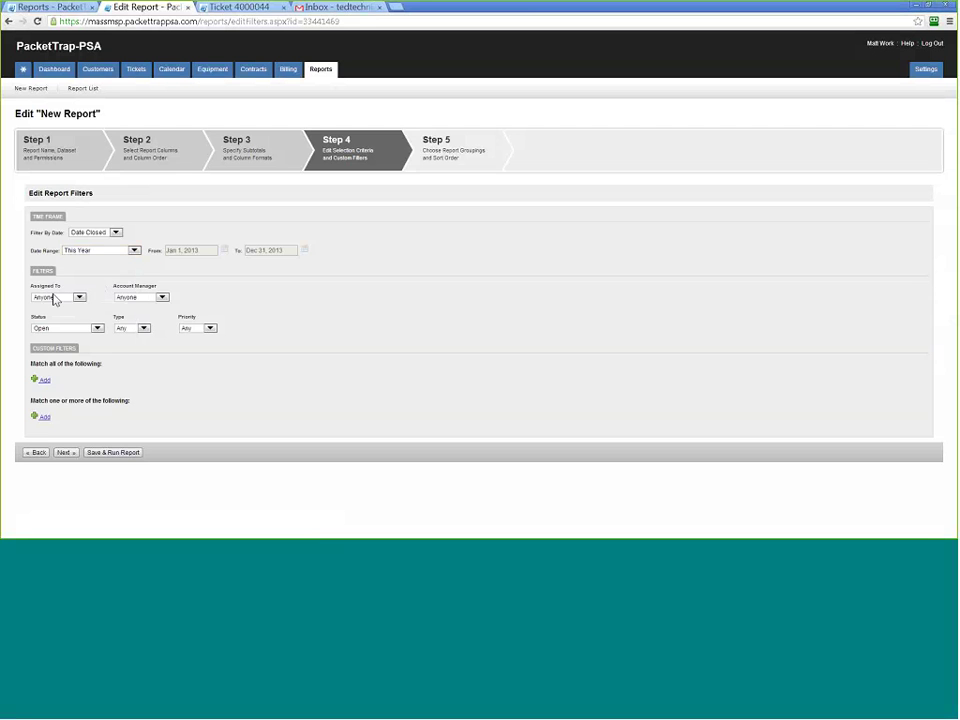
pyautogui.click(95, 344)
pyautogui.click(66, 453)
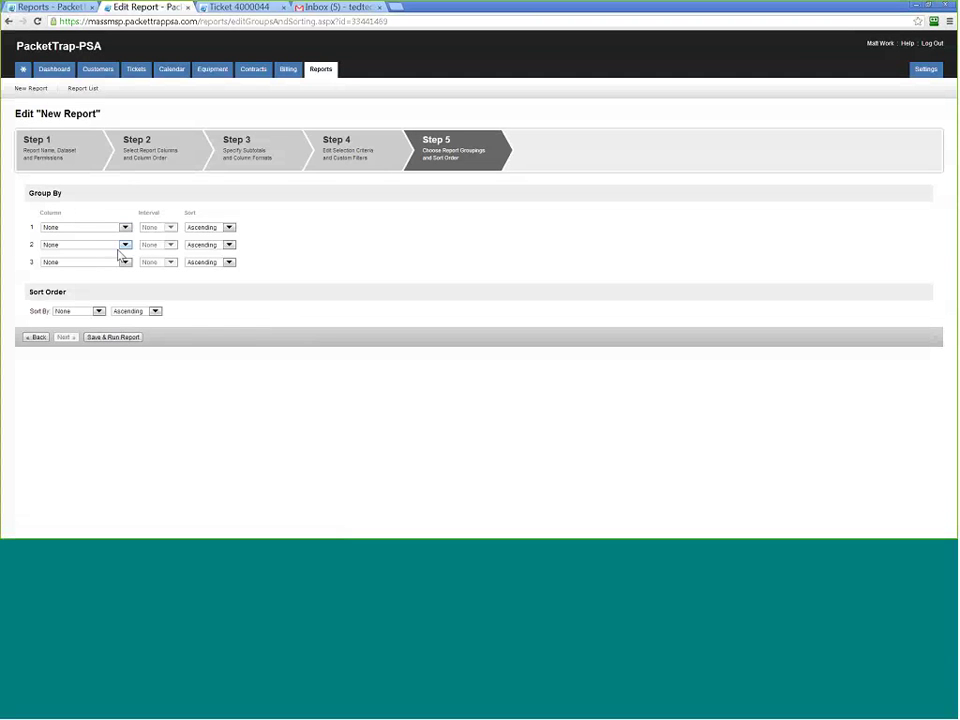
pyautogui.click(113, 339)
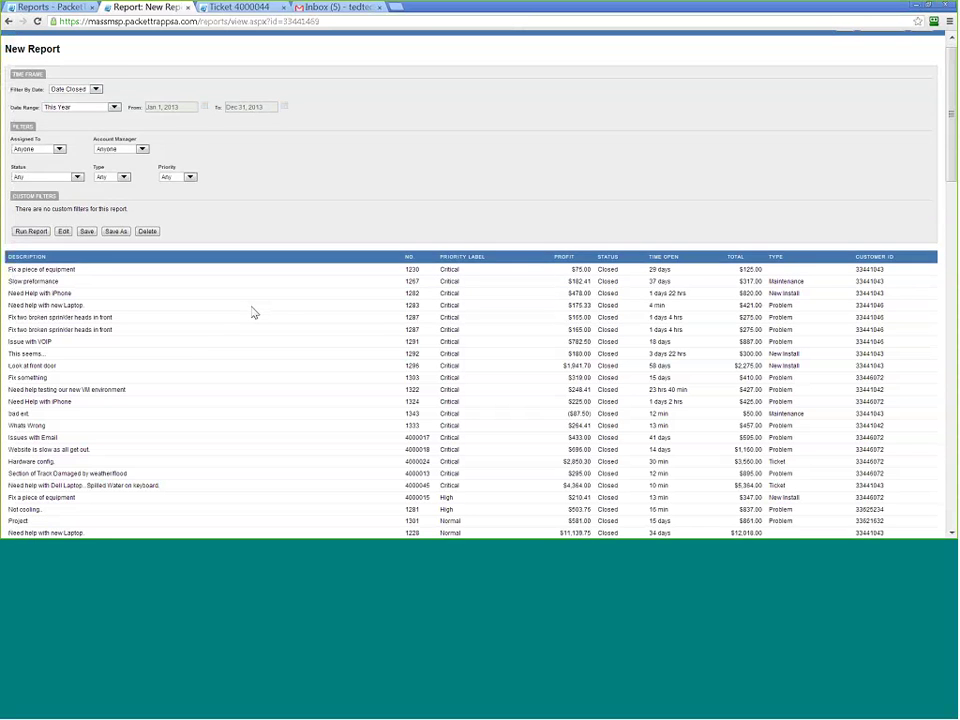
pyautogui.scroll(-1, 254, 313)
pyautogui.scroll(1, 254, 313)
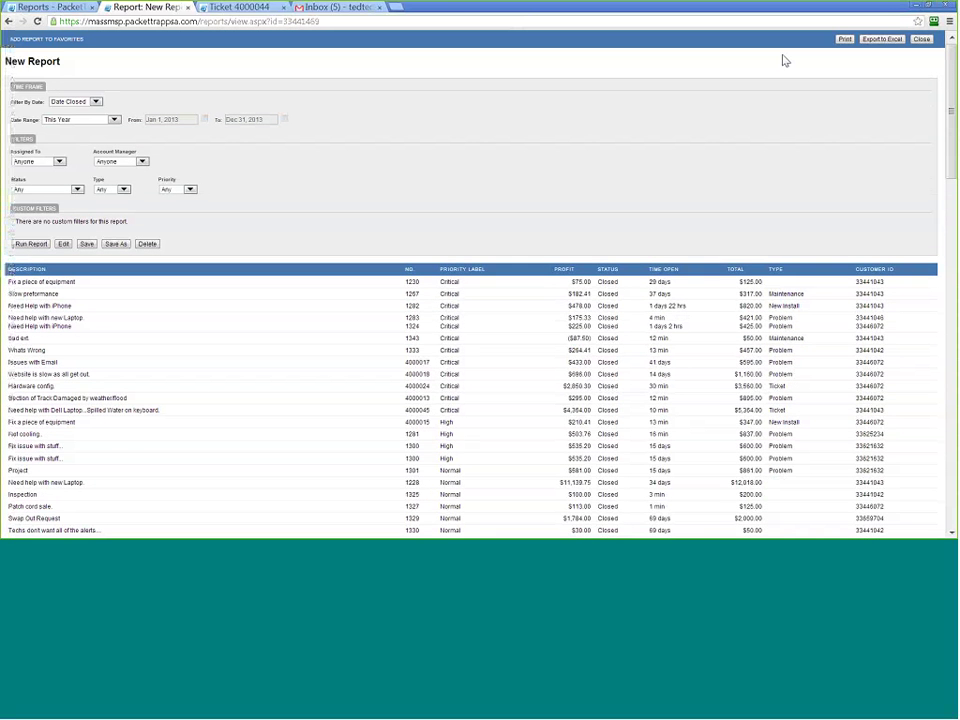
pyautogui.hotkey('ctrl', 'w')
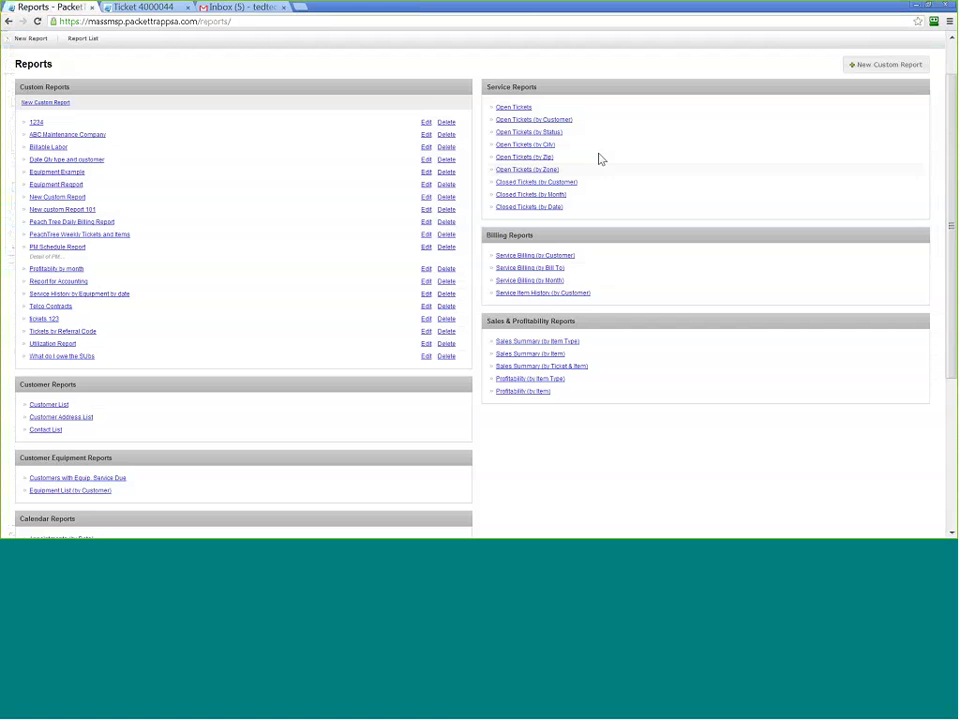
pyautogui.scroll(-5, 555, 450)
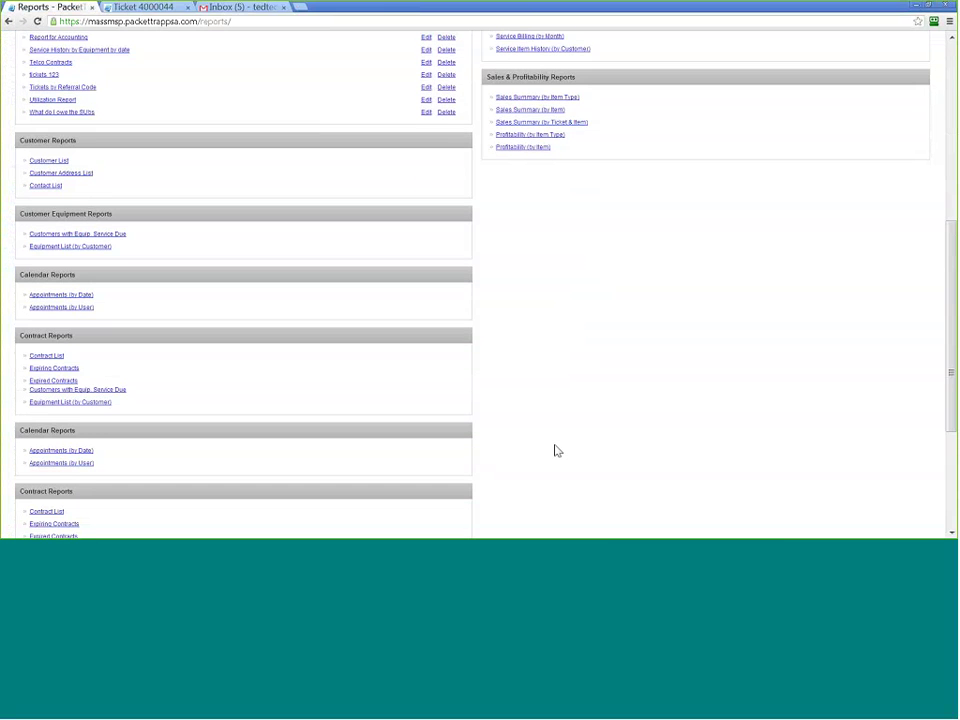
pyautogui.click(74, 441)
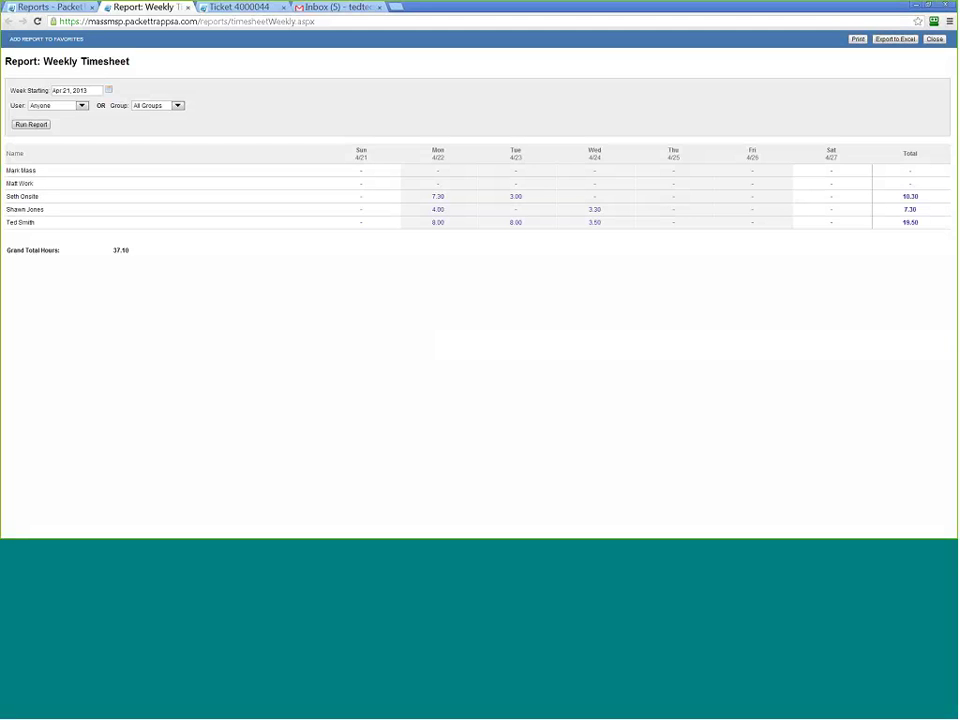
pyautogui.click(82, 105)
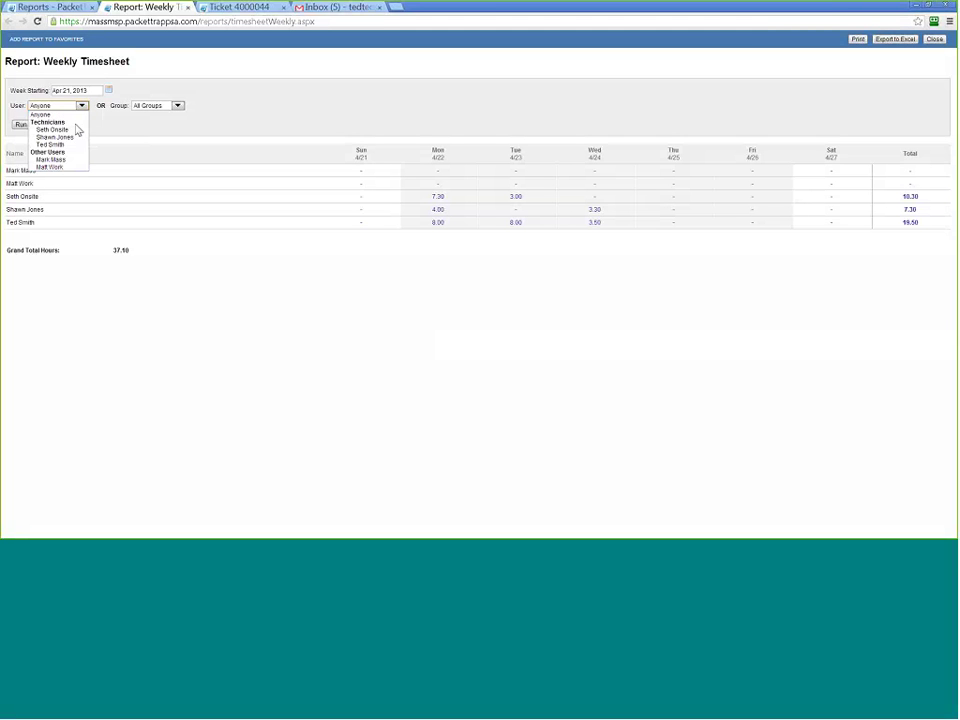
pyautogui.click(64, 122)
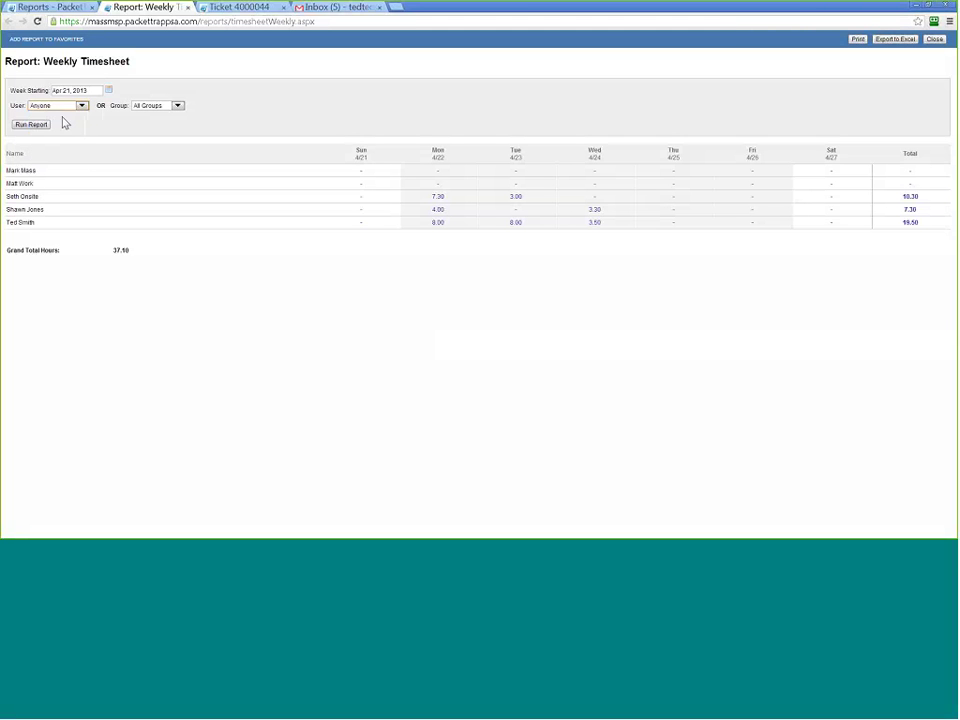
pyautogui.click(155, 108)
pyautogui.click(156, 129)
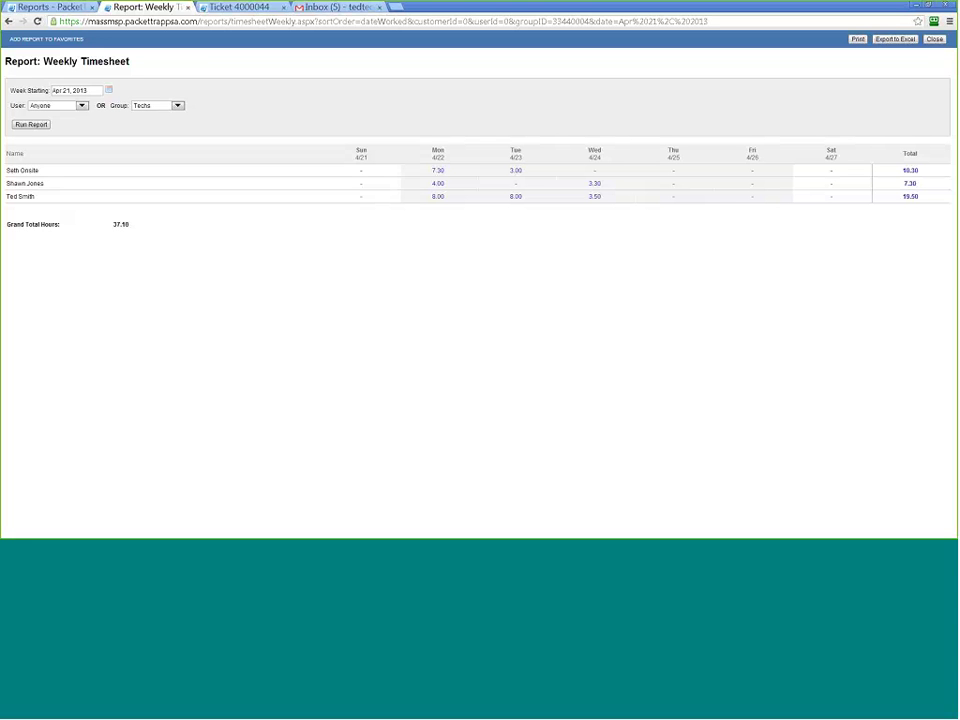
pyautogui.hotkey('ctrl', 'w')
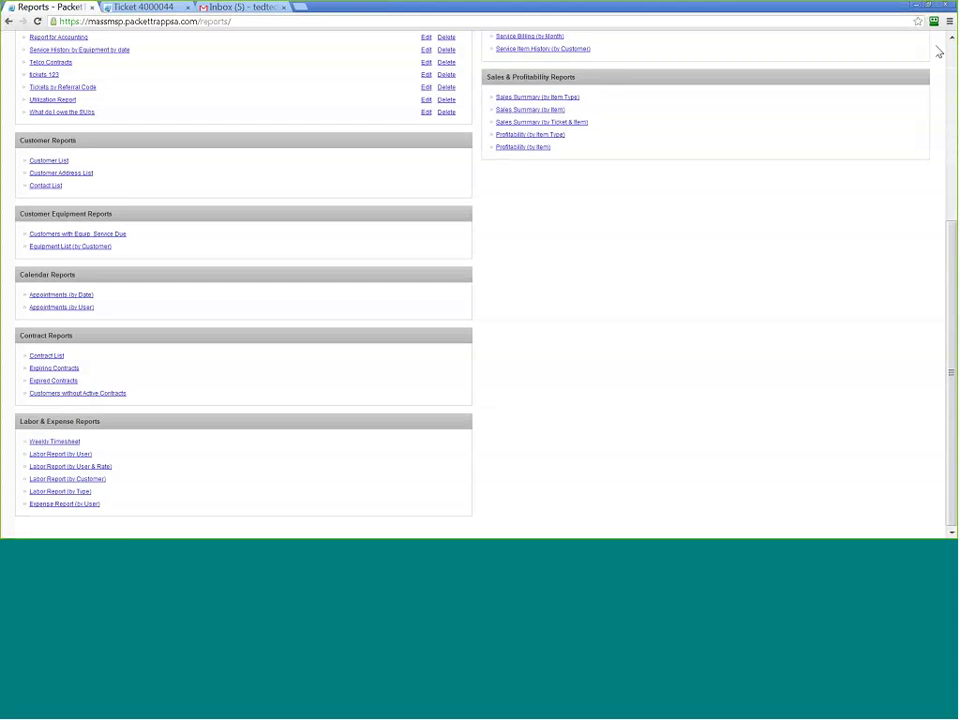
pyautogui.scroll(3, 338, 278)
# Filter the Ticket List to Closed status, with ticket 4000045 listed first
pyautogui.scroll(2, 338, 278)
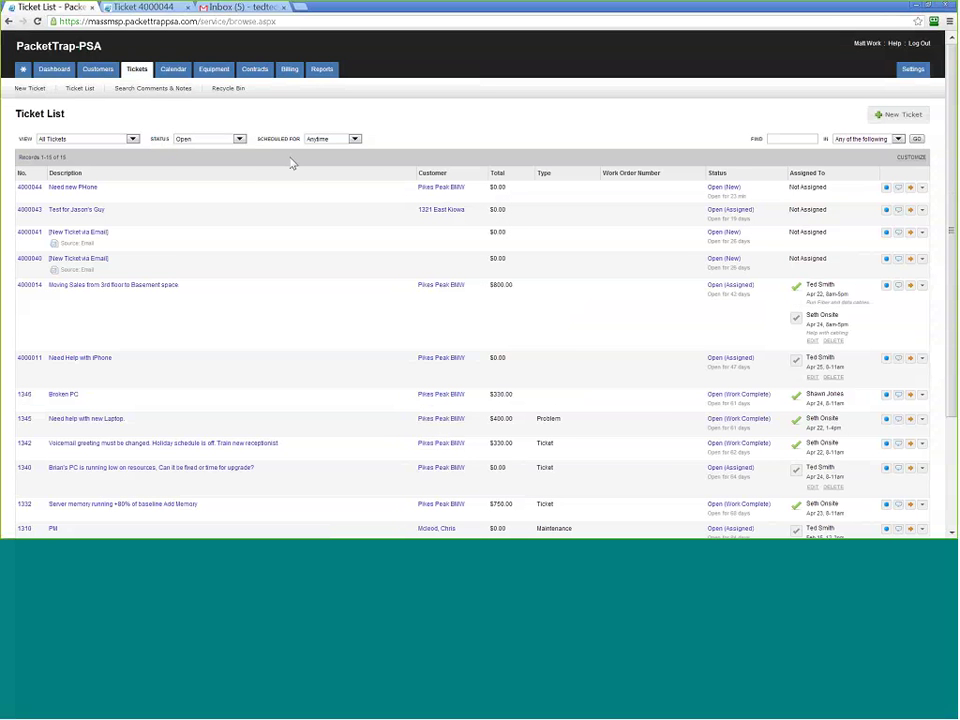
pyautogui.click(205, 139)
pyautogui.click(200, 222)
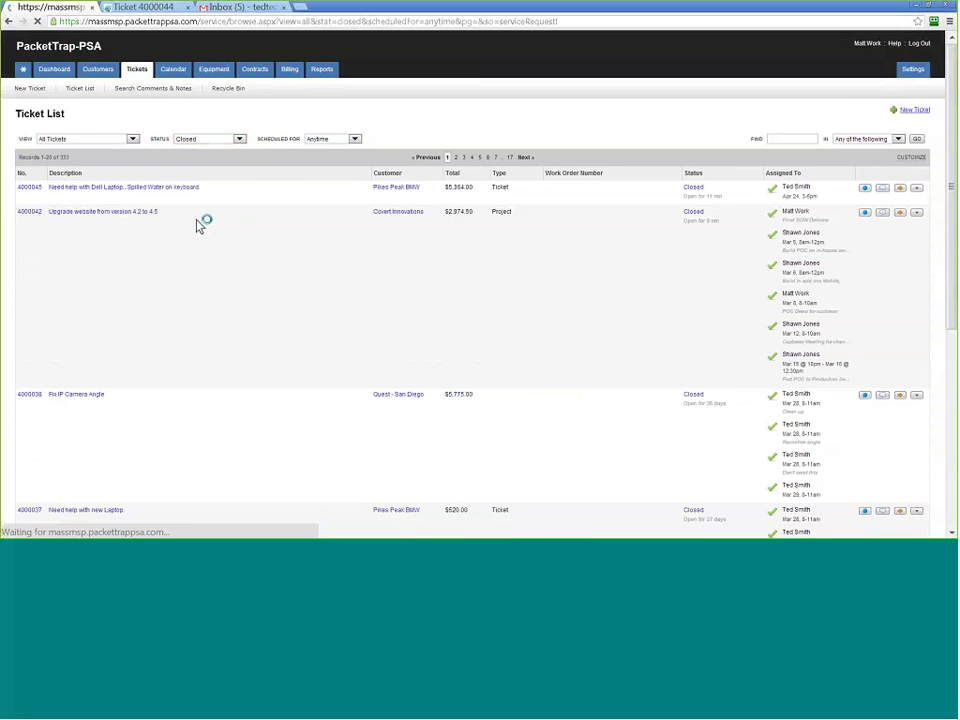
pyautogui.click(922, 188)
# Preview ticket 4000045's Billing Summary printout, check its TOTAL line, and close it
pyautogui.click(898, 271)
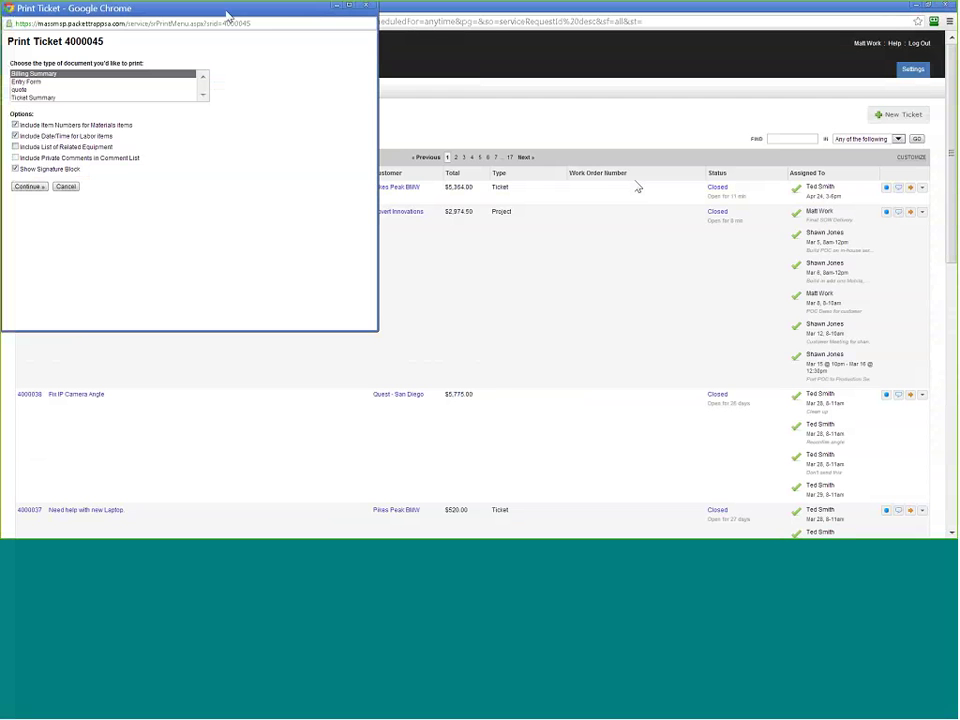
pyautogui.moveTo(228, 16); pyautogui.dragTo(453, 104)
pyautogui.click(269, 321)
pyautogui.moveTo(603, 418); pyautogui.dragTo(757, 480)
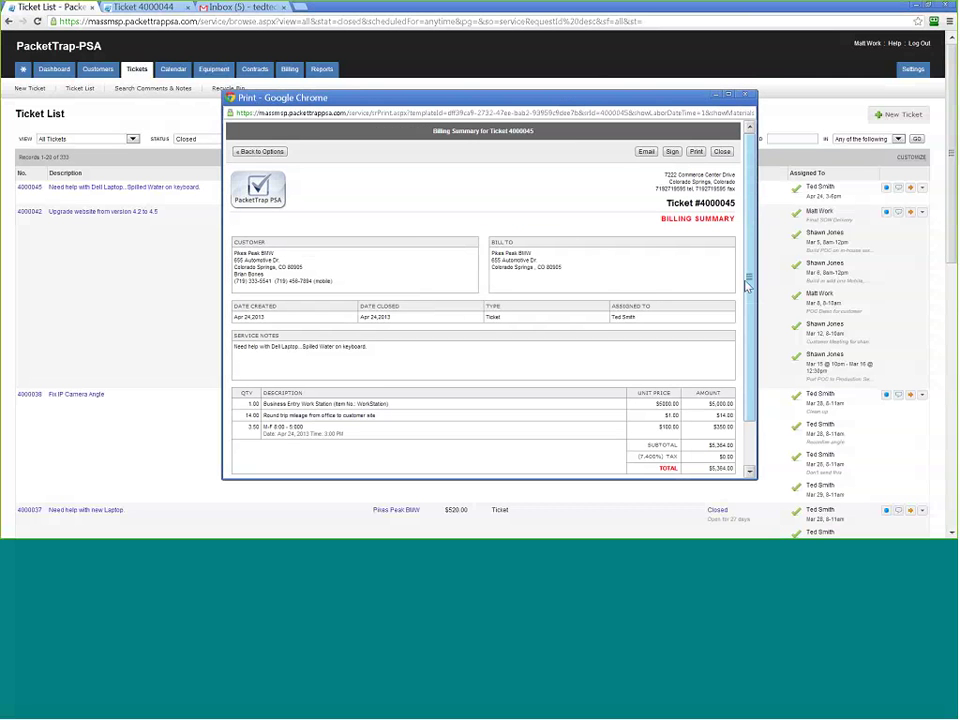
pyautogui.scroll(-2, 689, 155)
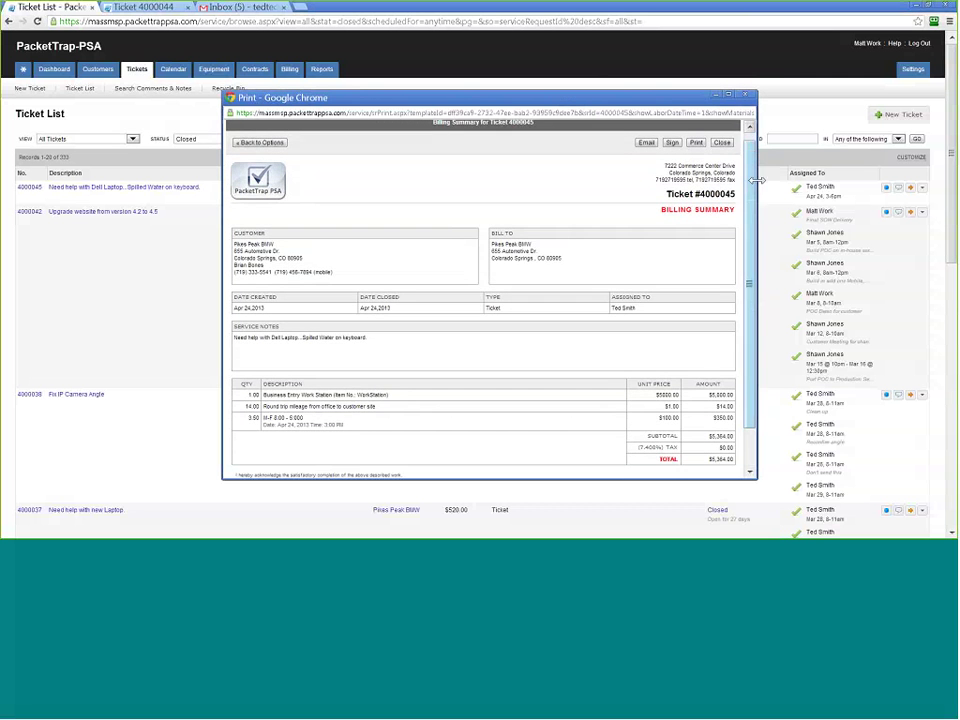
pyautogui.scroll(-1, 755, 184)
pyautogui.scroll(-3, 755, 184)
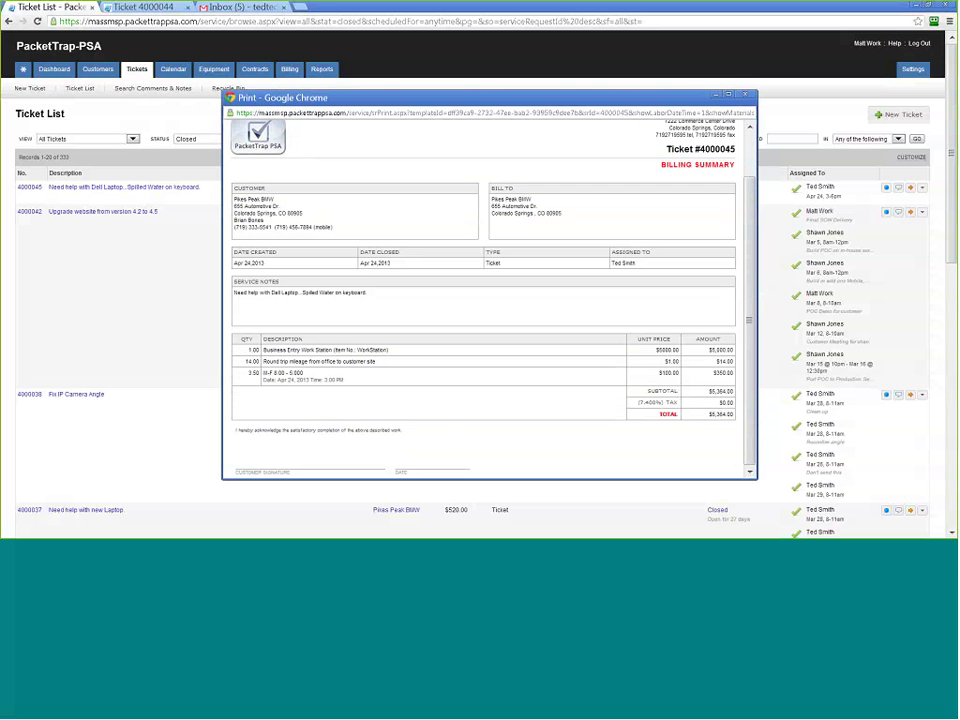
pyautogui.doubleClick(660, 413)
pyautogui.scroll(4, 658, 402)
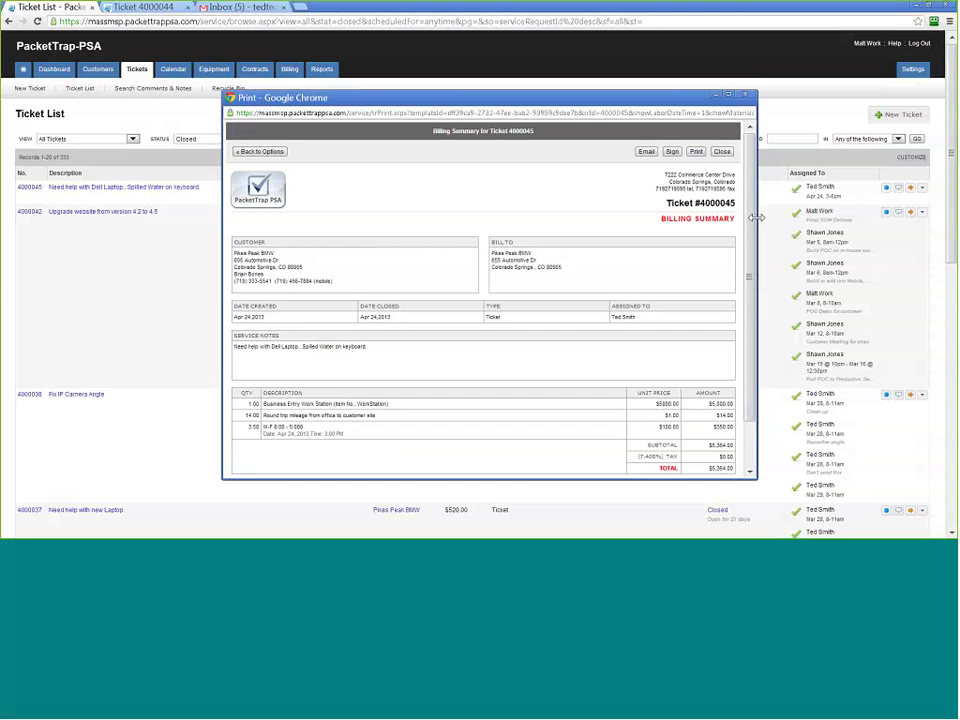
pyautogui.click(722, 152)
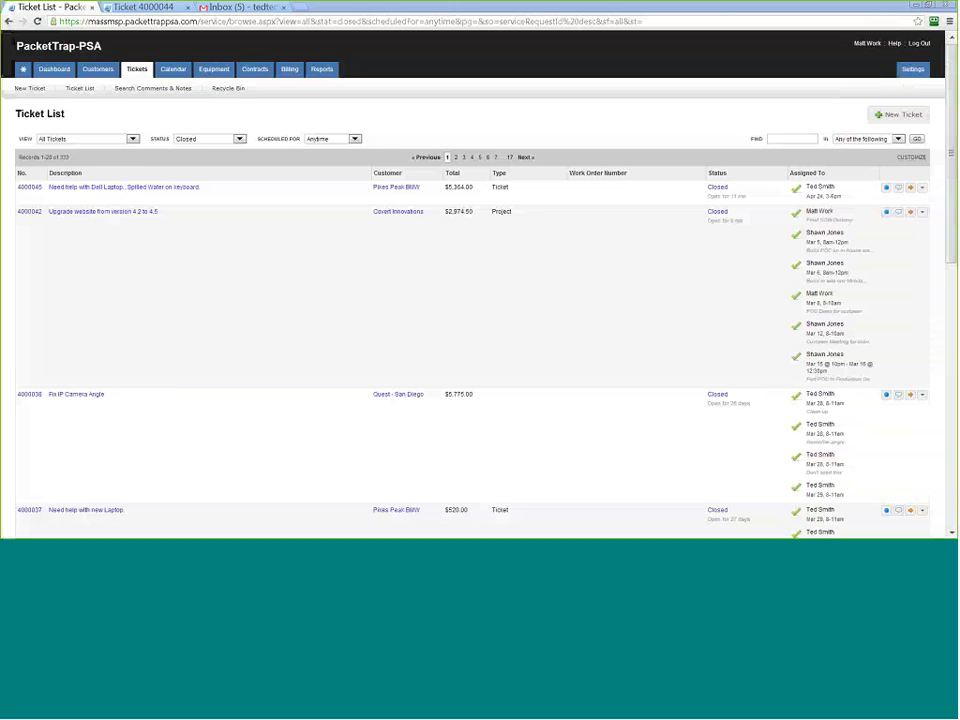
# In QuickBooks, start a new invoice from the Customers menu
pyautogui.moveTo(5, 103); pyautogui.dragTo(435, 75)
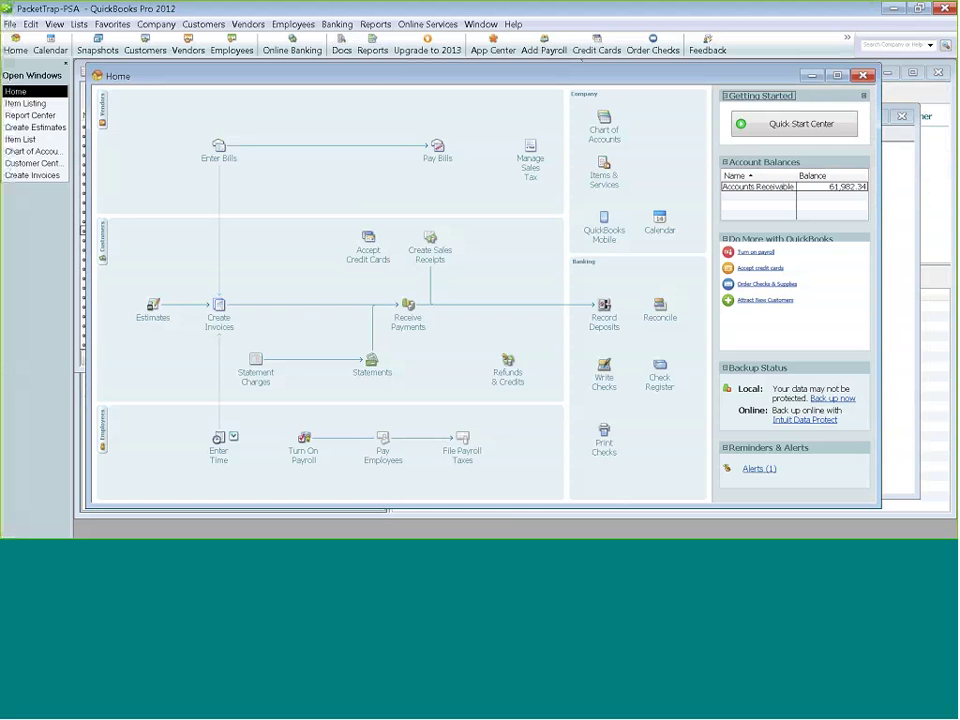
pyautogui.click(203, 25)
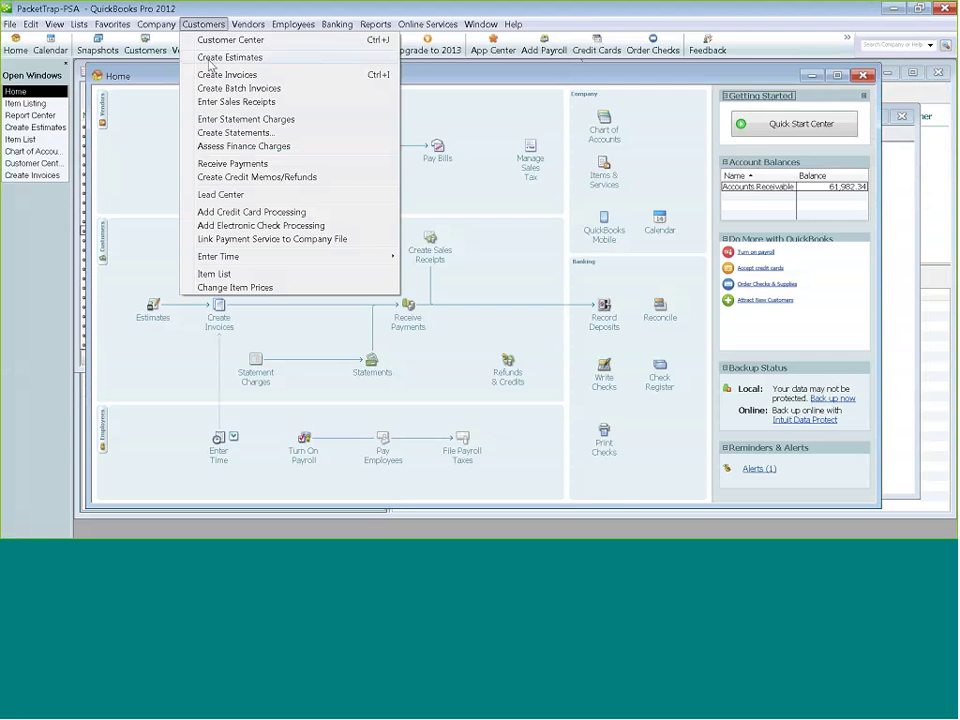
pyautogui.click(214, 75)
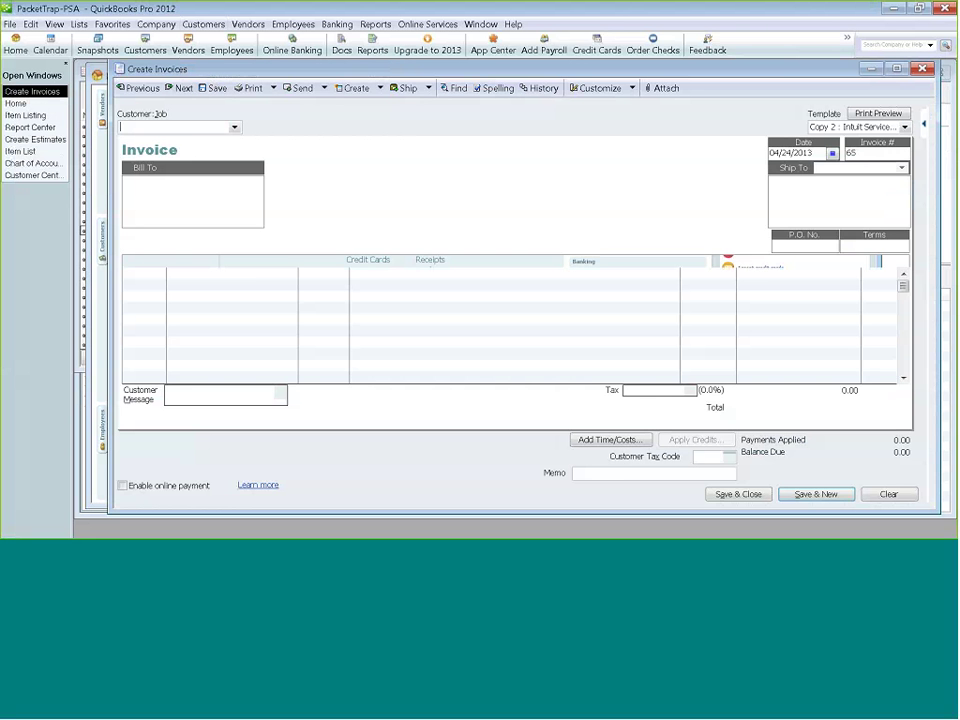
# Go back to invoice #64 for Allstate Insurance, totalling 3,560.00
pyautogui.hotkey('alt', 'p')
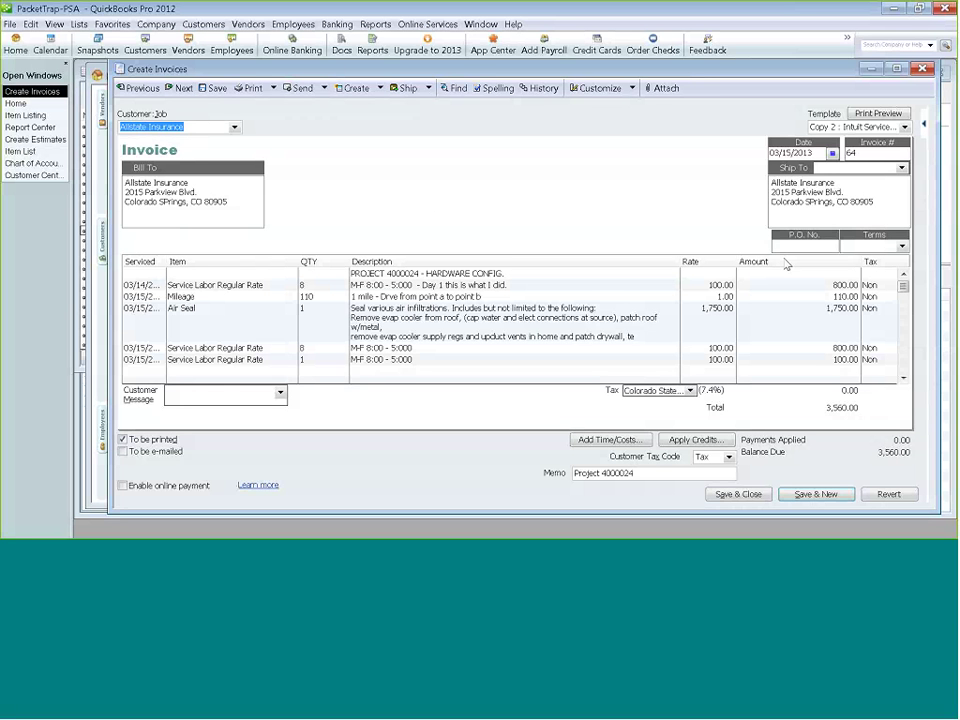
pyautogui.scroll(-1, 482, 242)
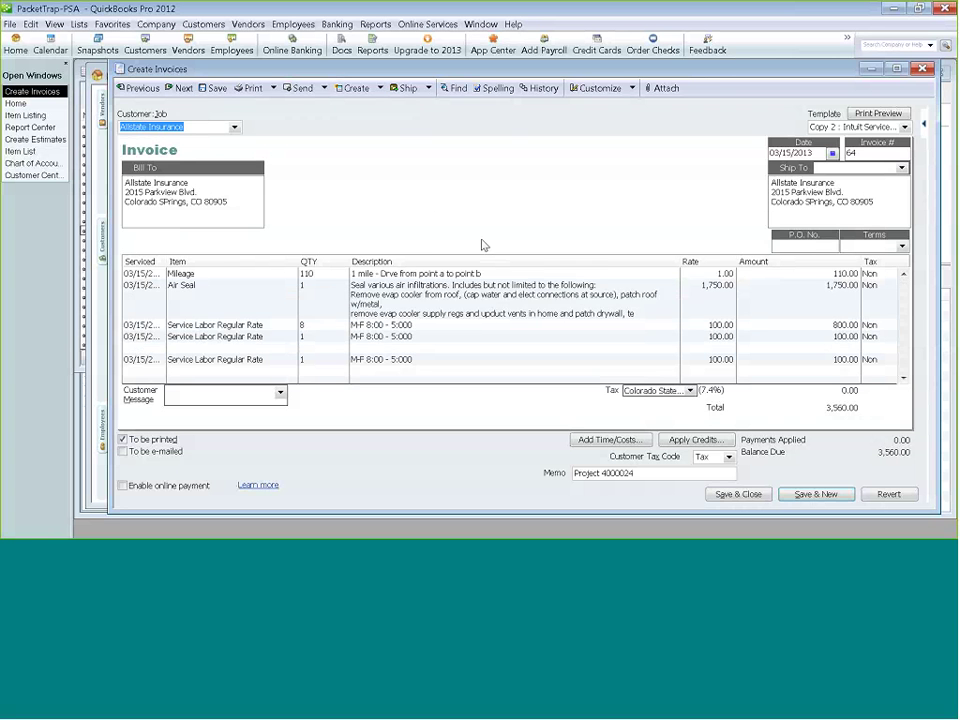
pyautogui.scroll(1, 482, 242)
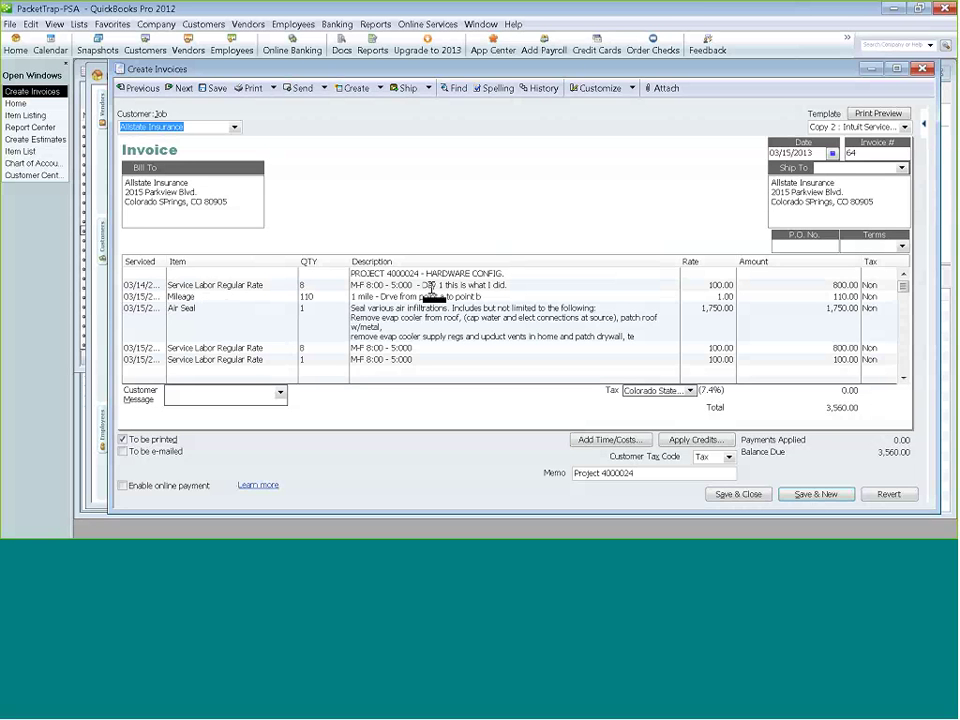
pyautogui.moveTo(352, 285); pyautogui.dragTo(514, 288)
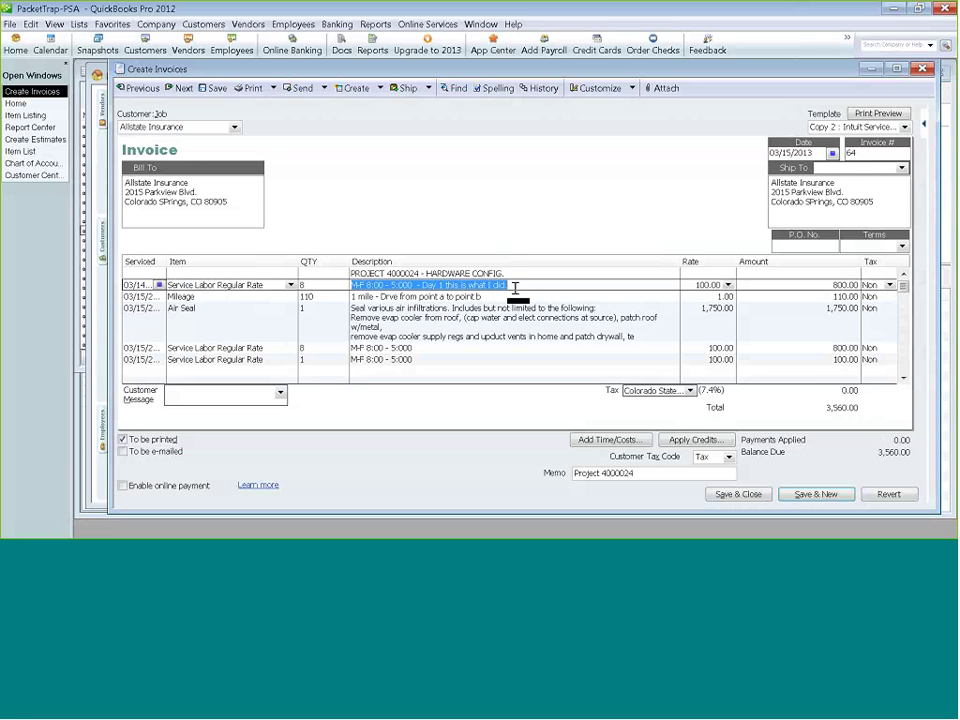
pyautogui.click(514, 288)
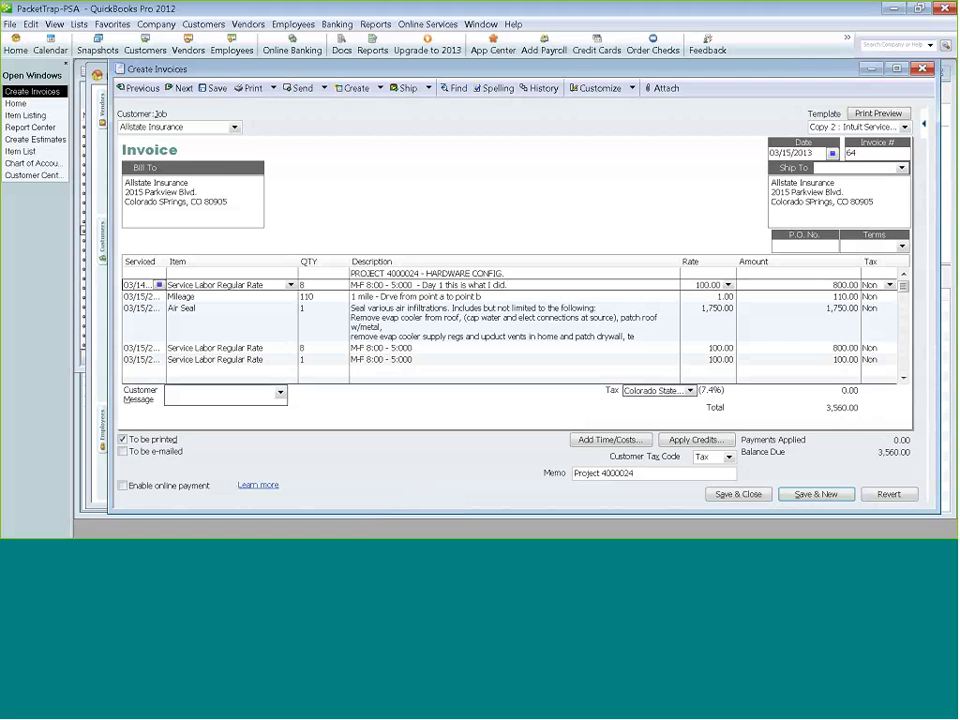
pyautogui.click(273, 88)
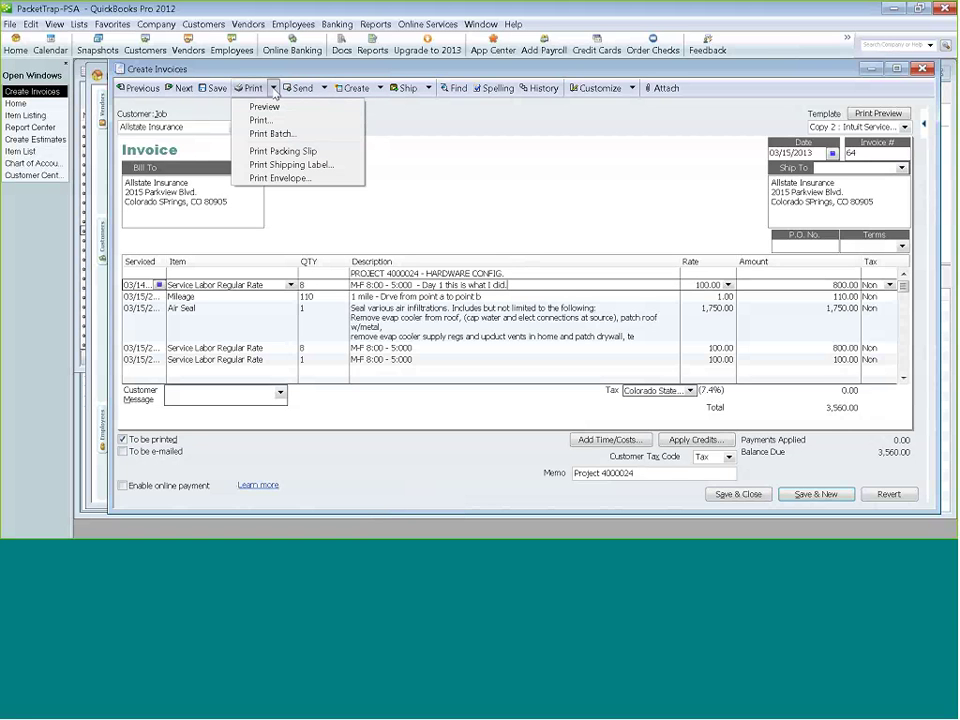
# Review the batch print queue without printing, then send invoice 64 by e-mail
pyautogui.click(272, 134)
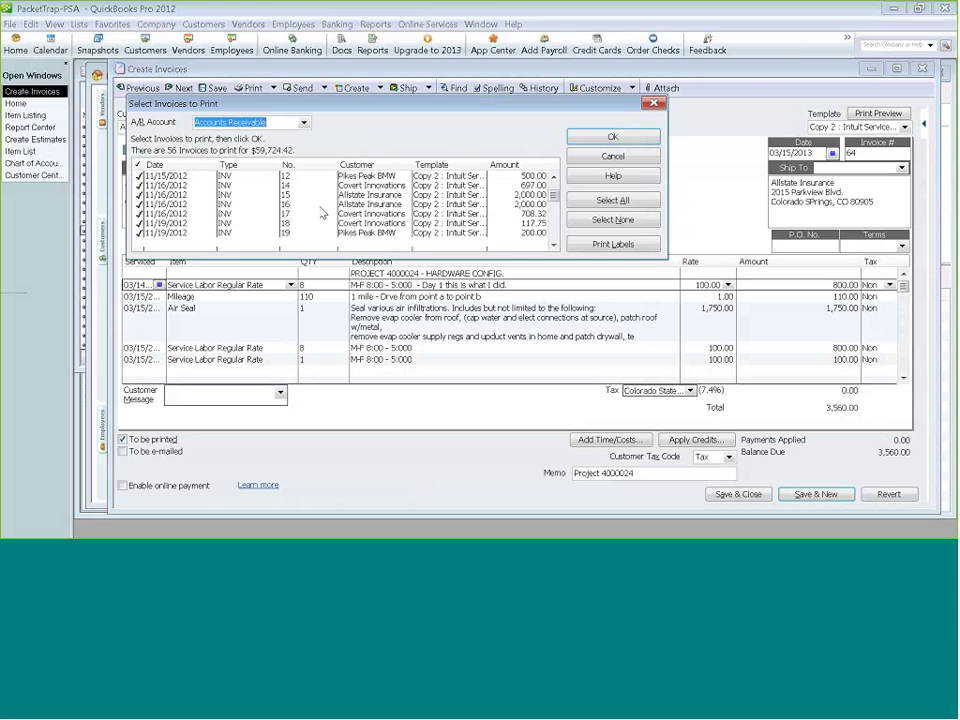
pyautogui.scroll(-5, 322, 212)
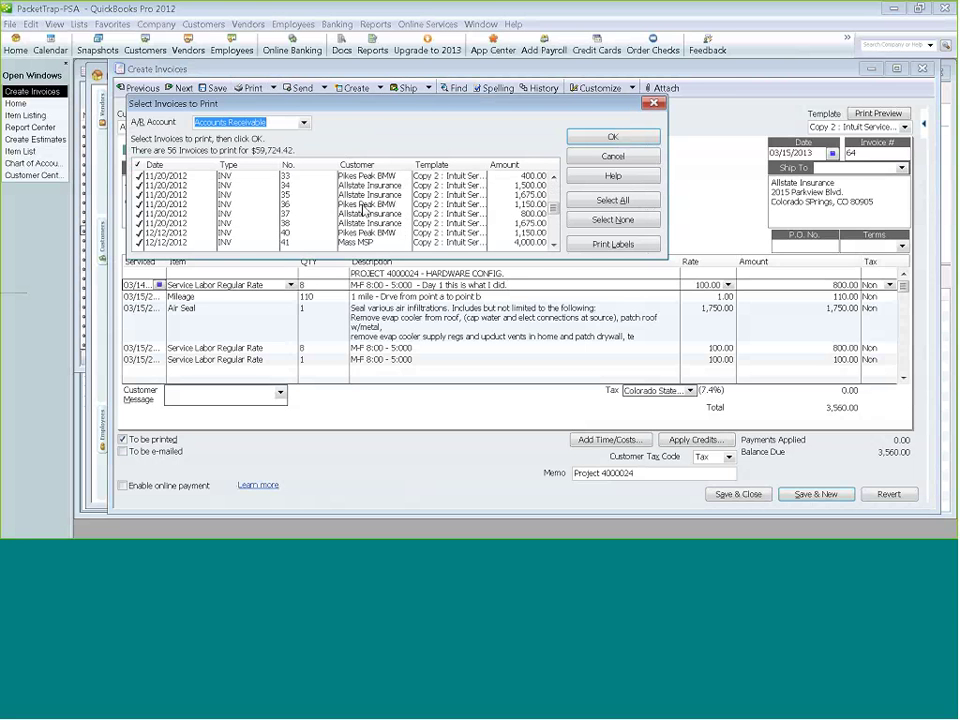
pyautogui.click(654, 103)
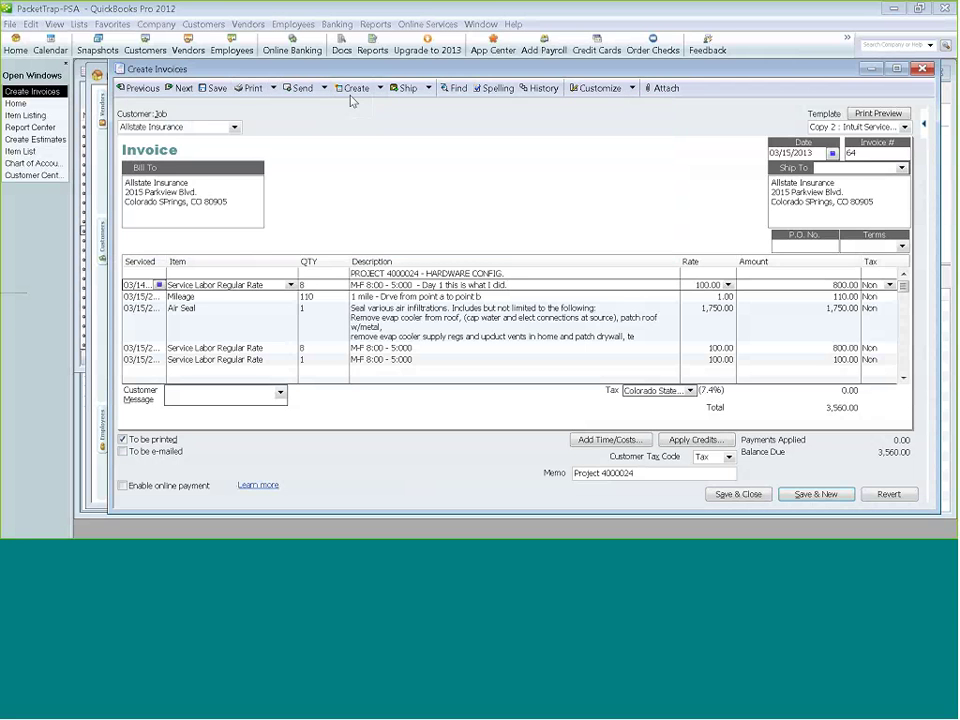
pyautogui.click(324, 88)
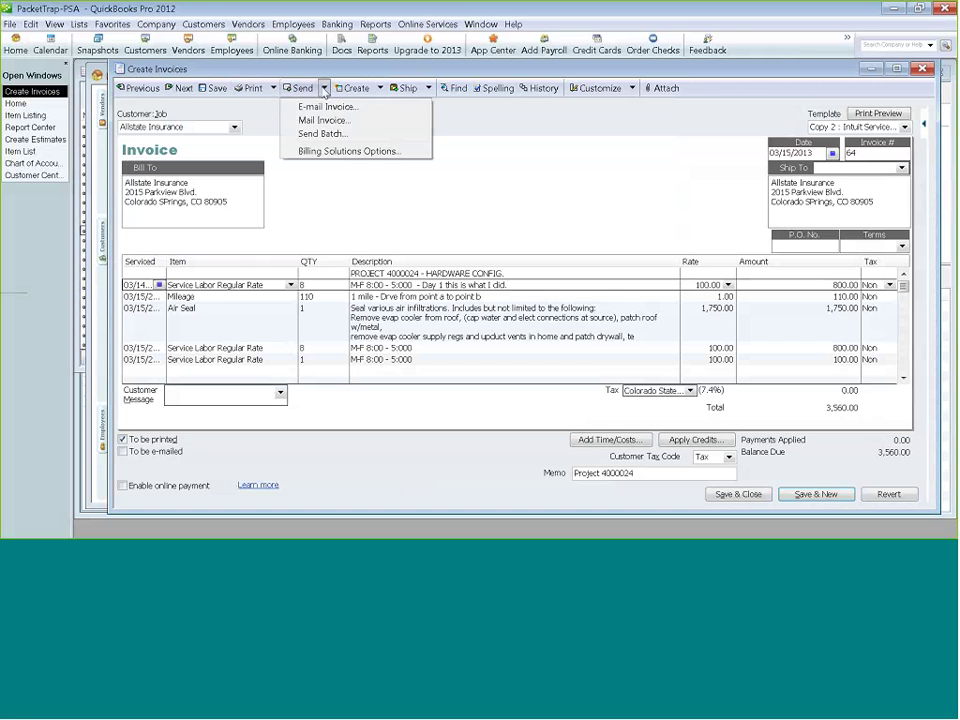
pyautogui.click(326, 107)
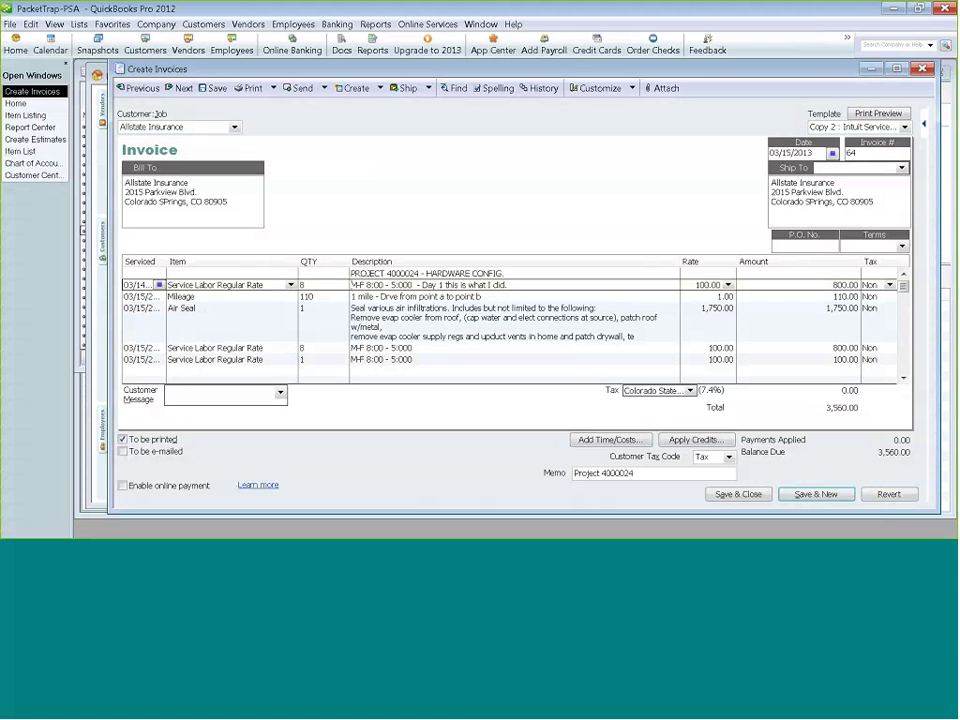
# Review the drafted Invoice 64 Outlook message with its PDF attached, then close it
pyautogui.click(45, 161)
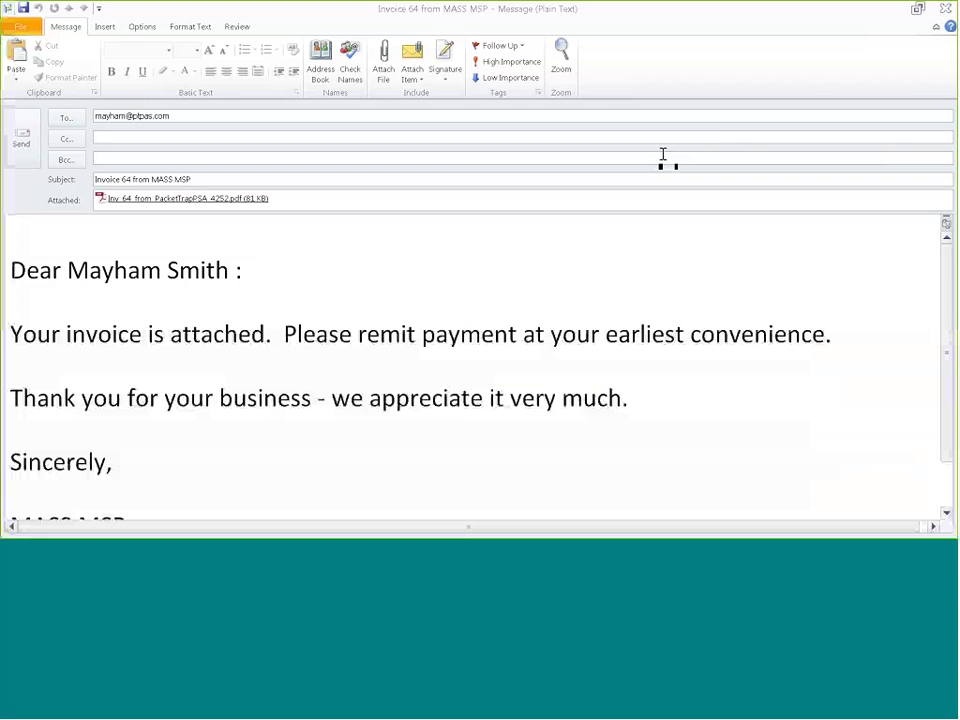
pyautogui.click(943, 9)
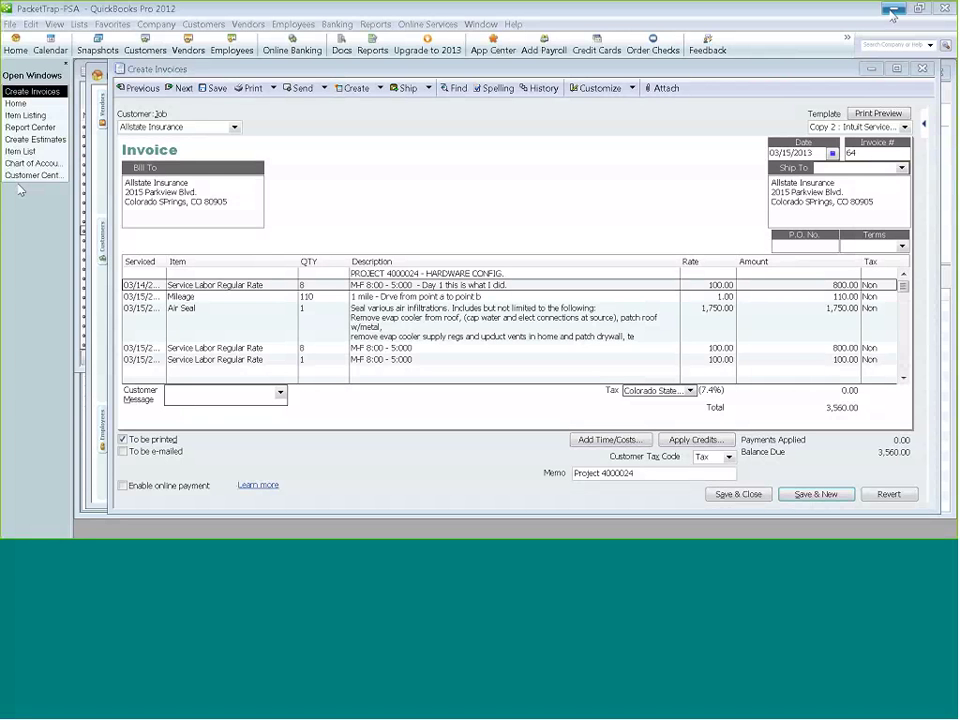
pyautogui.hotkey('alt', 'Tab')
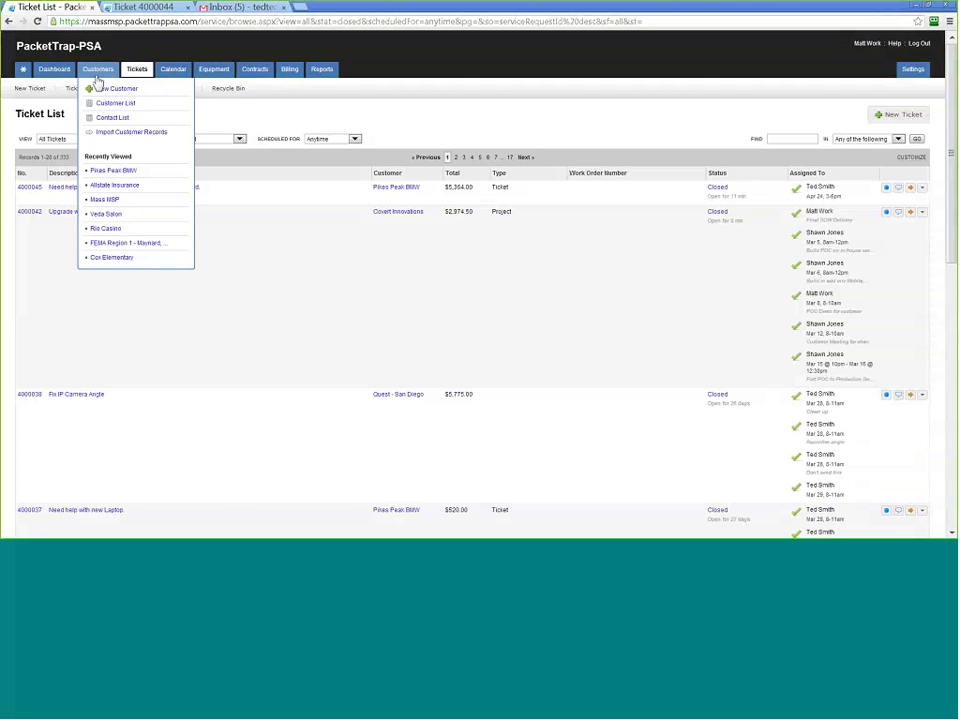
pyautogui.click(98, 80)
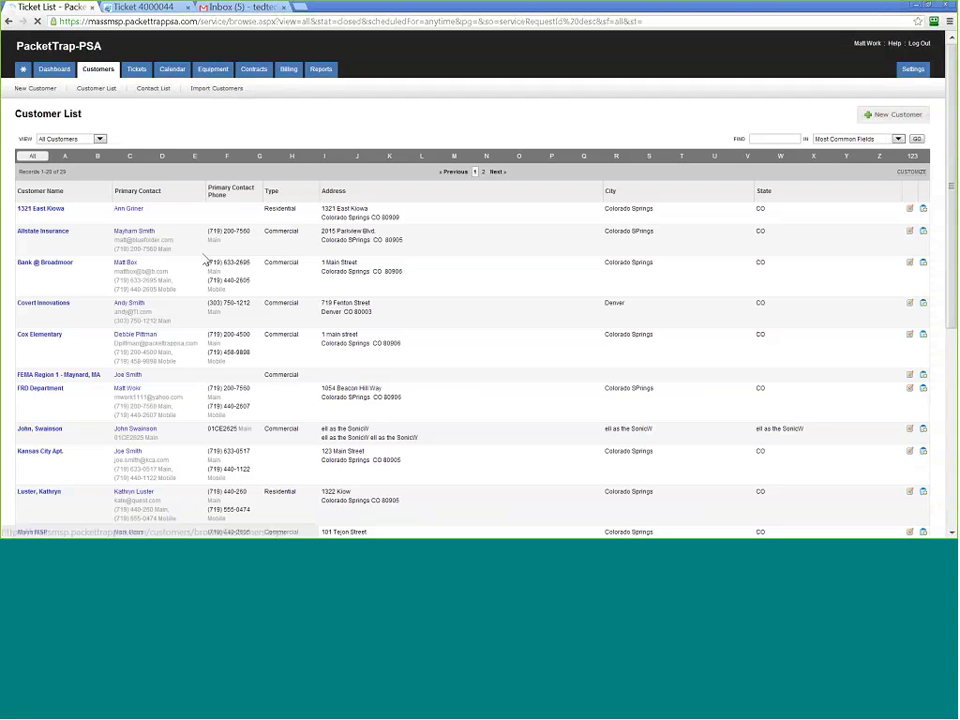
pyautogui.click(58, 209)
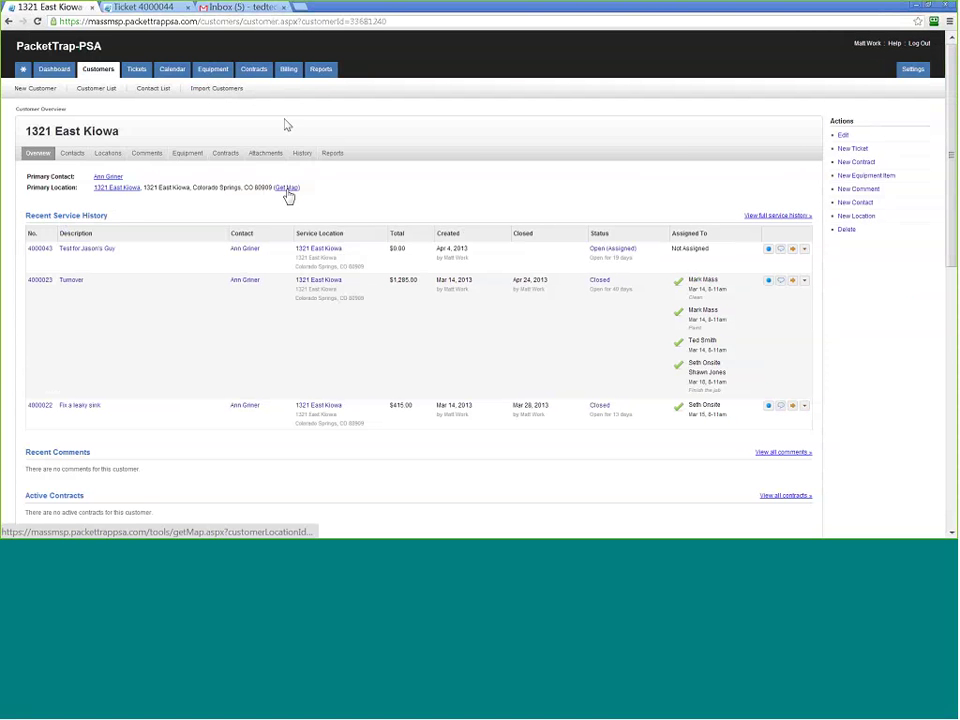
# Check which technicians are available for ticket 4000043, then return to the ticket list
pyautogui.click(792, 250)
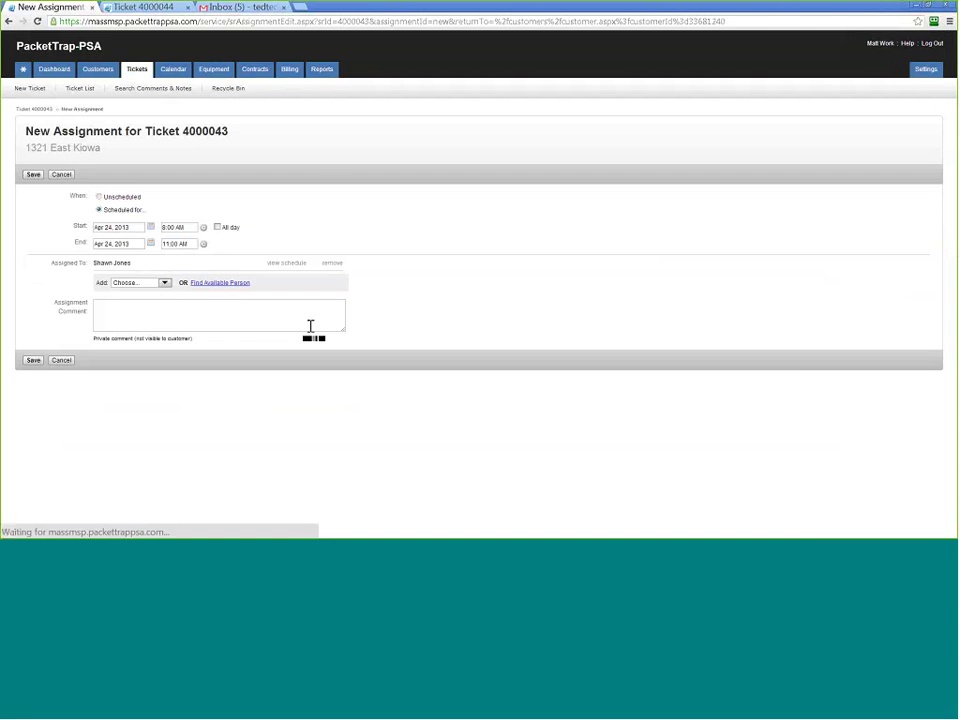
pyautogui.click(238, 284)
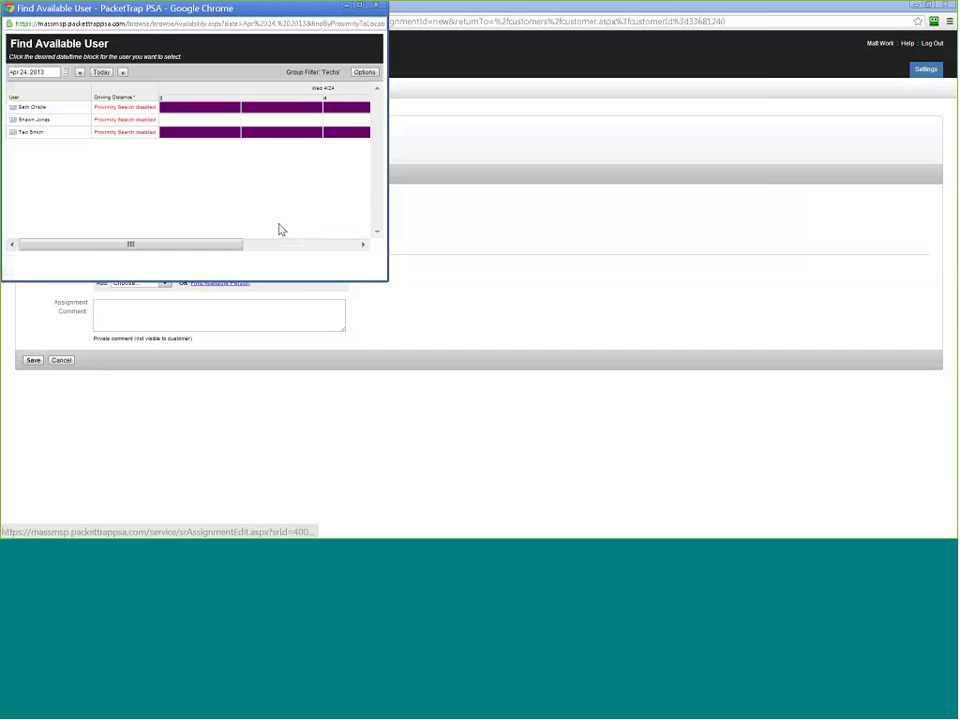
pyautogui.moveTo(387, 124); pyautogui.dragTo(769, 128)
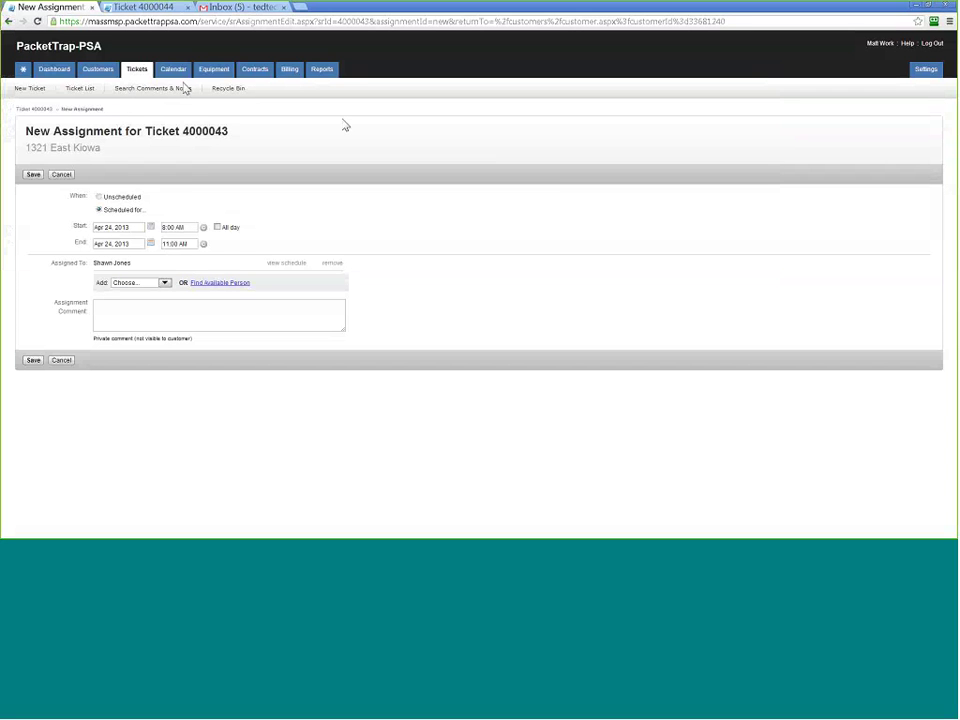
pyautogui.click(137, 72)
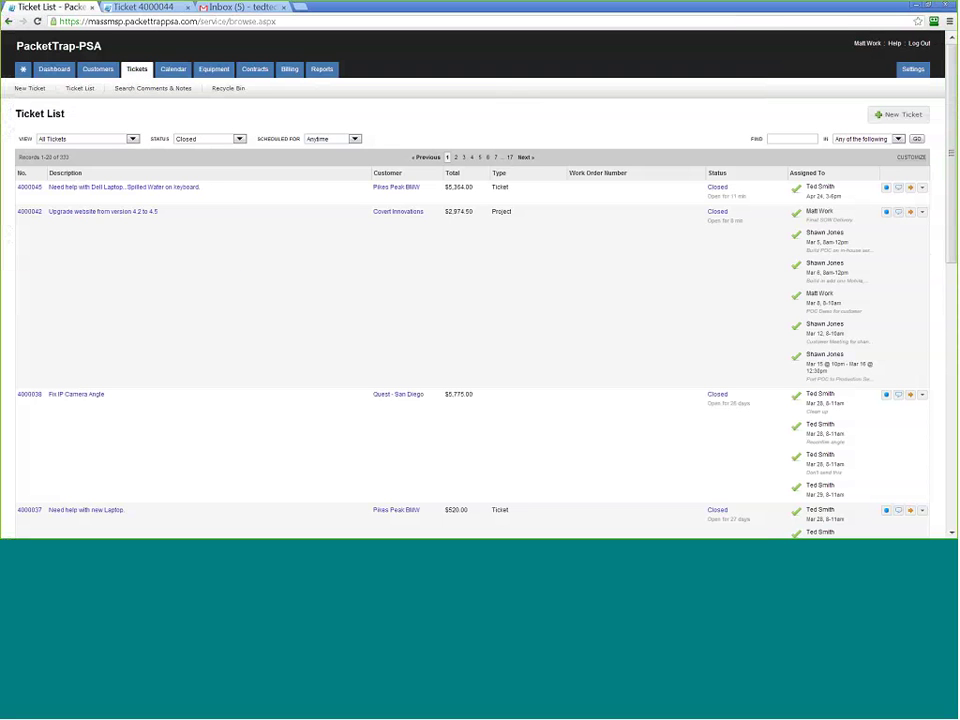
# Add Zip and Zone columns to the ticket list, then filter it to Open tickets
pyautogui.click(911, 158)
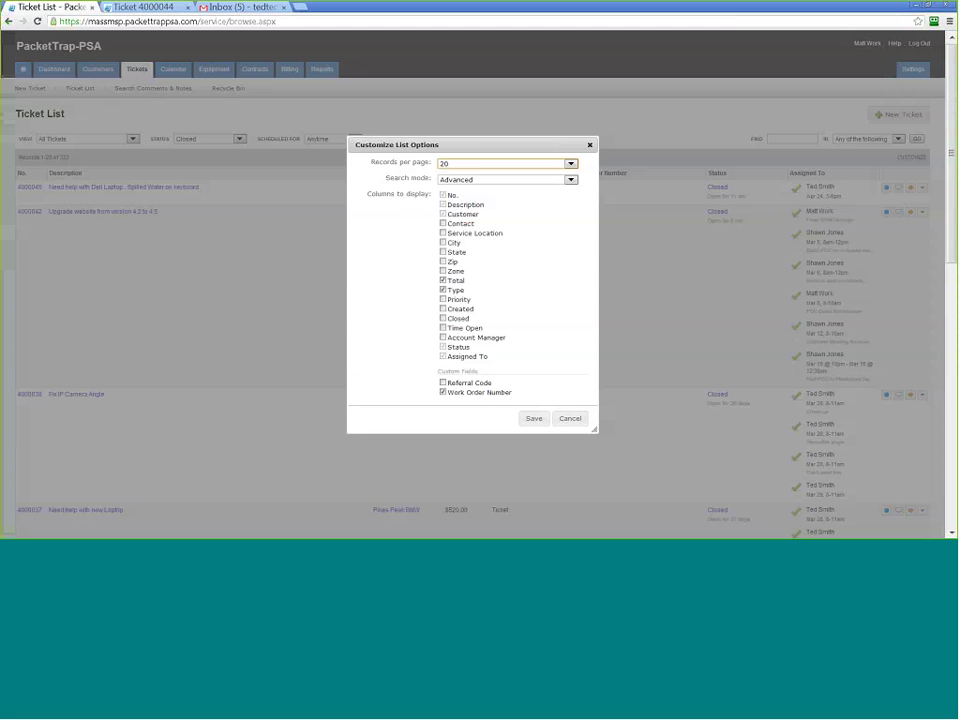
pyautogui.click(443, 261)
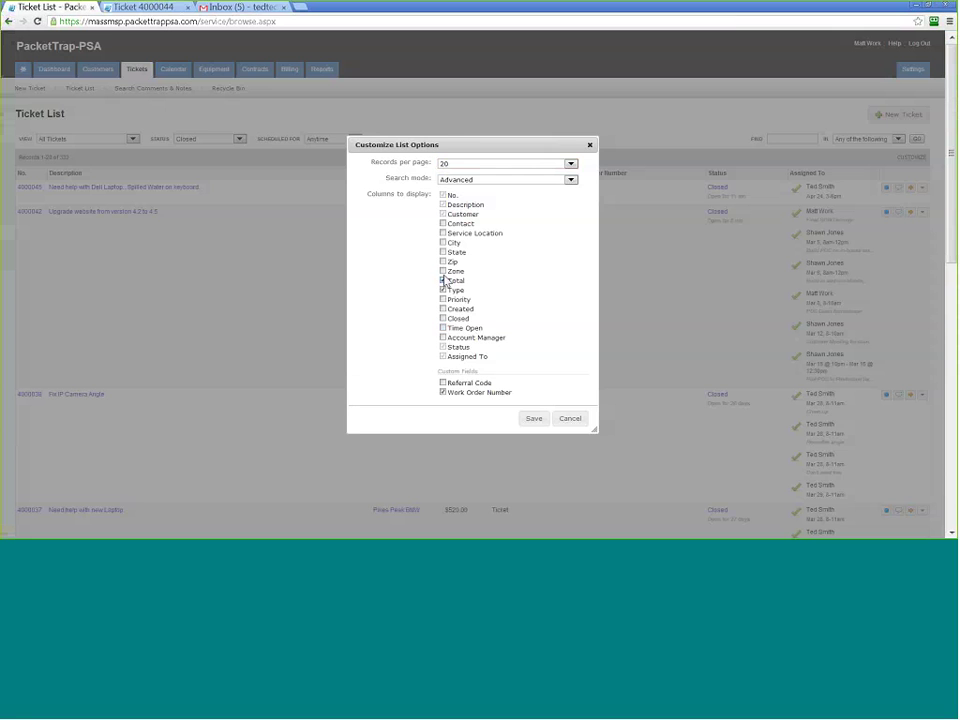
pyautogui.click(443, 271)
pyautogui.click(534, 418)
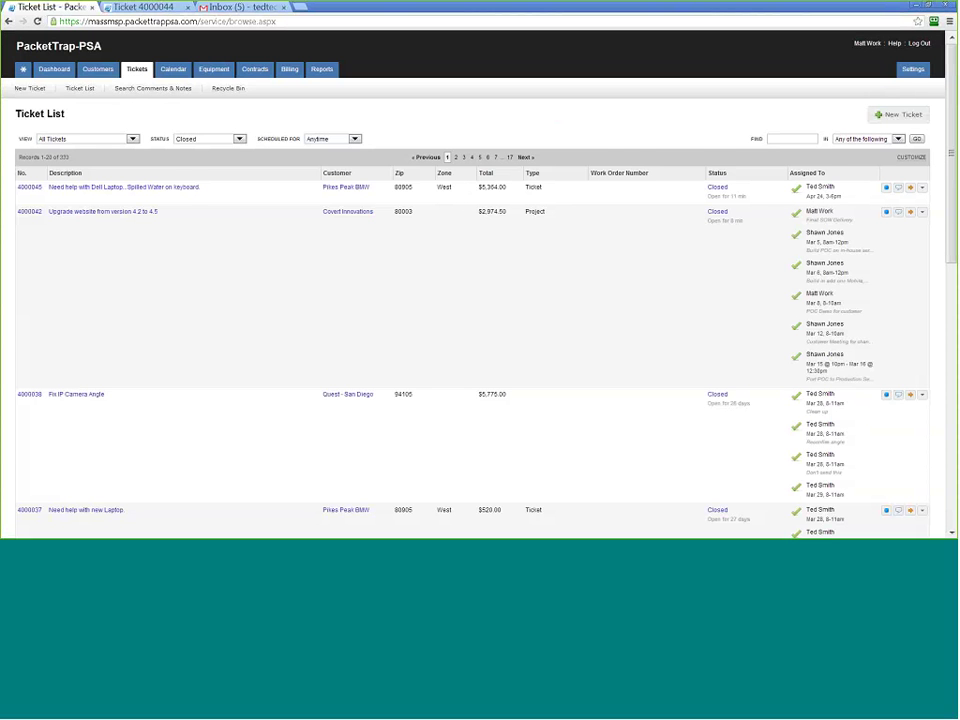
pyautogui.scroll(-2, 452, 500)
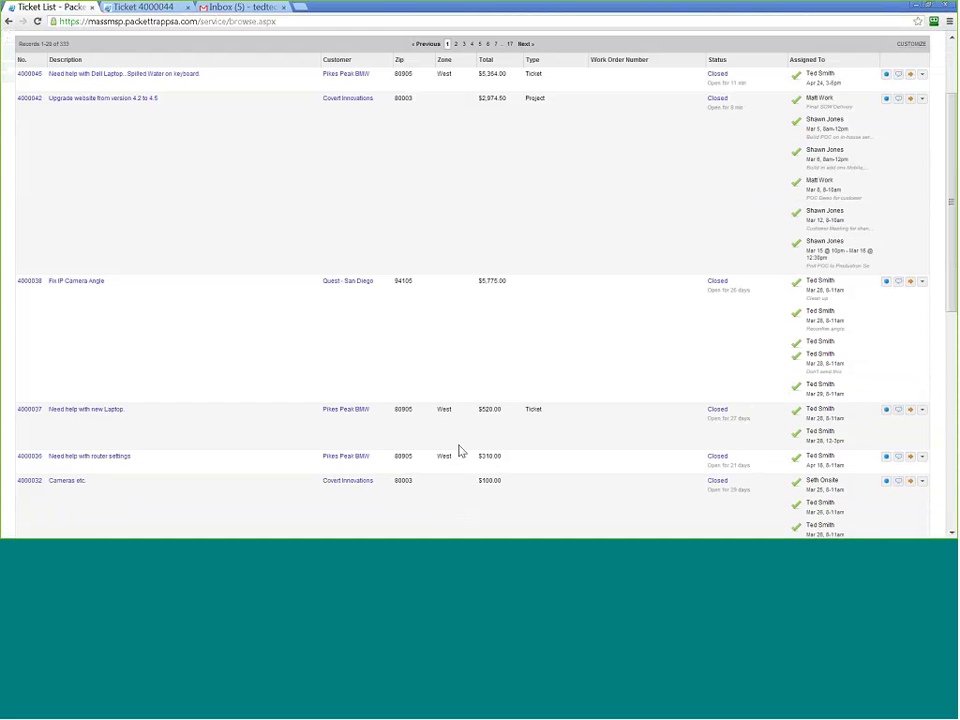
pyautogui.scroll(2, 458, 450)
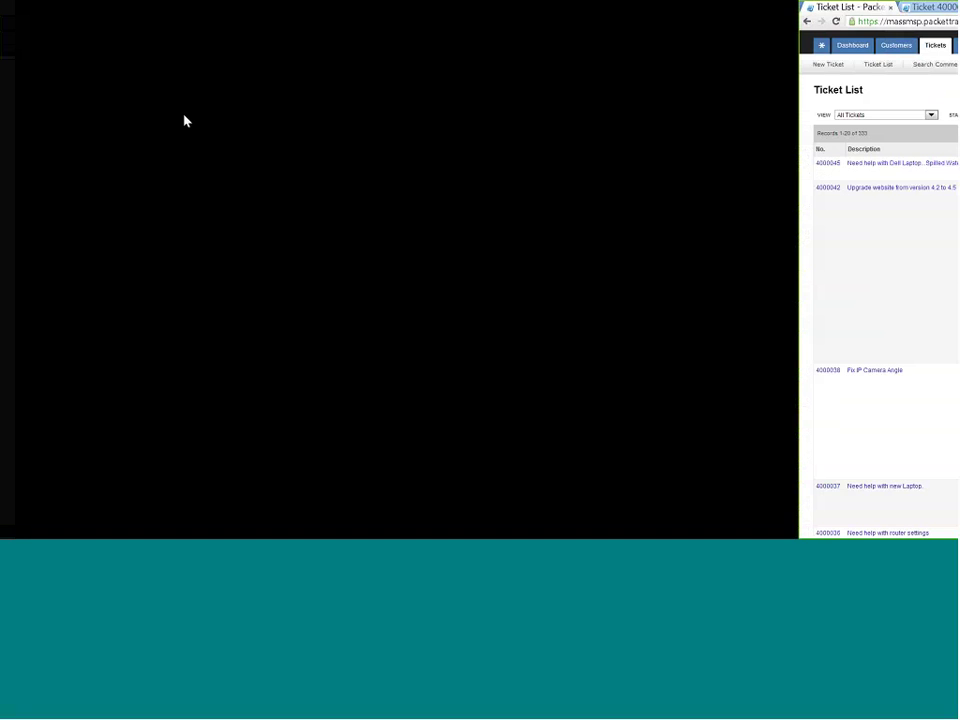
pyautogui.click(205, 115)
pyautogui.click(183, 124)
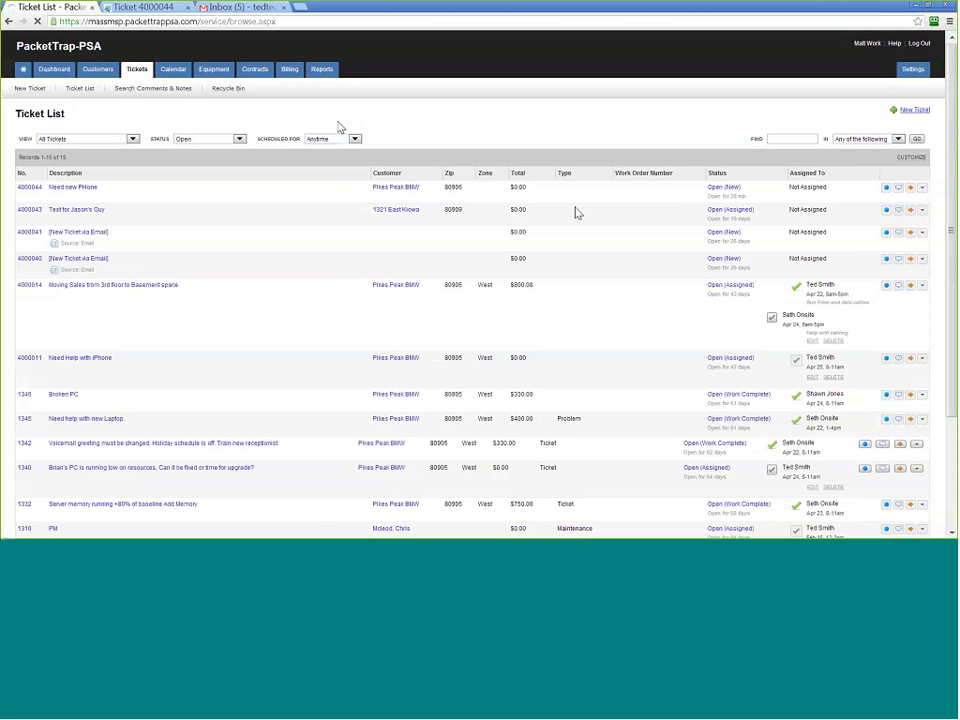
# Search open tickets for 'West' in Location Zone, then view the Team Calendar
pyautogui.click(796, 140)
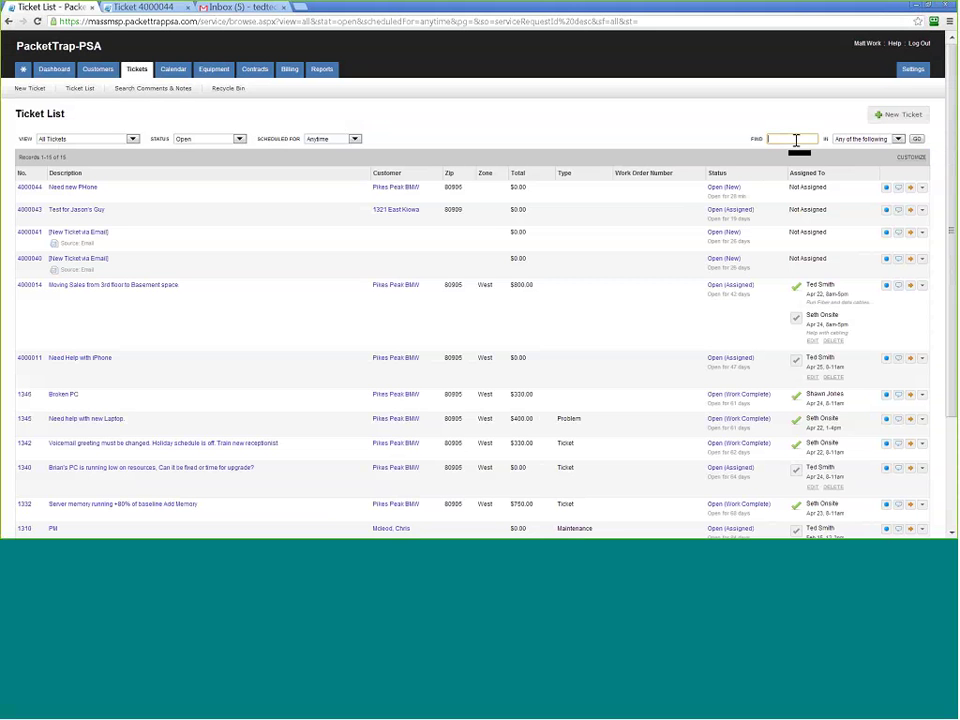
pyautogui.write('West')
pyautogui.click(866, 139)
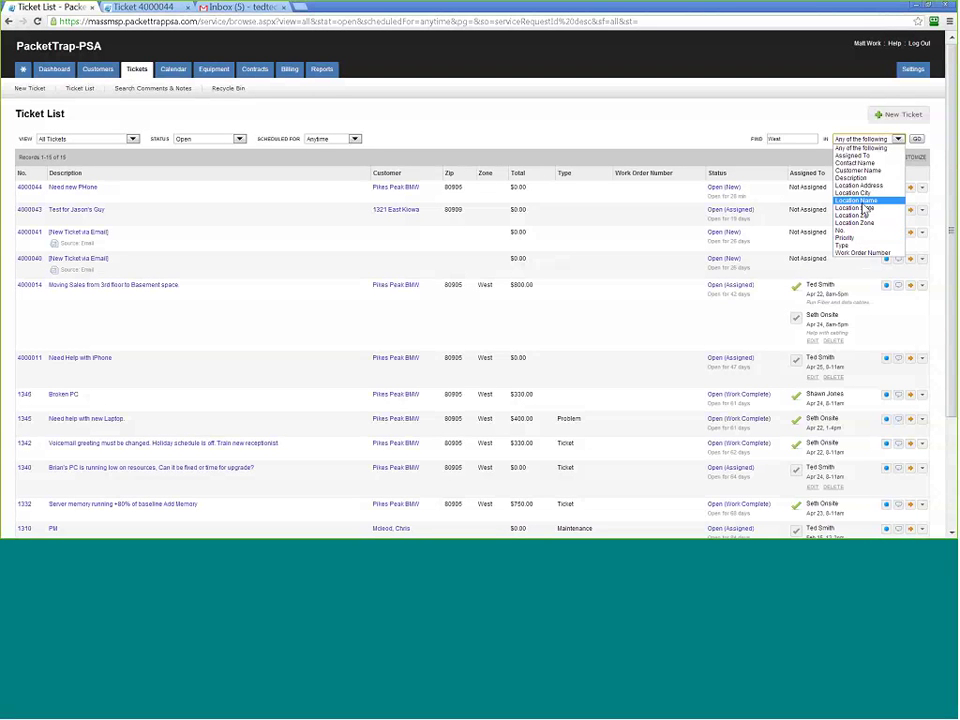
pyautogui.click(867, 222)
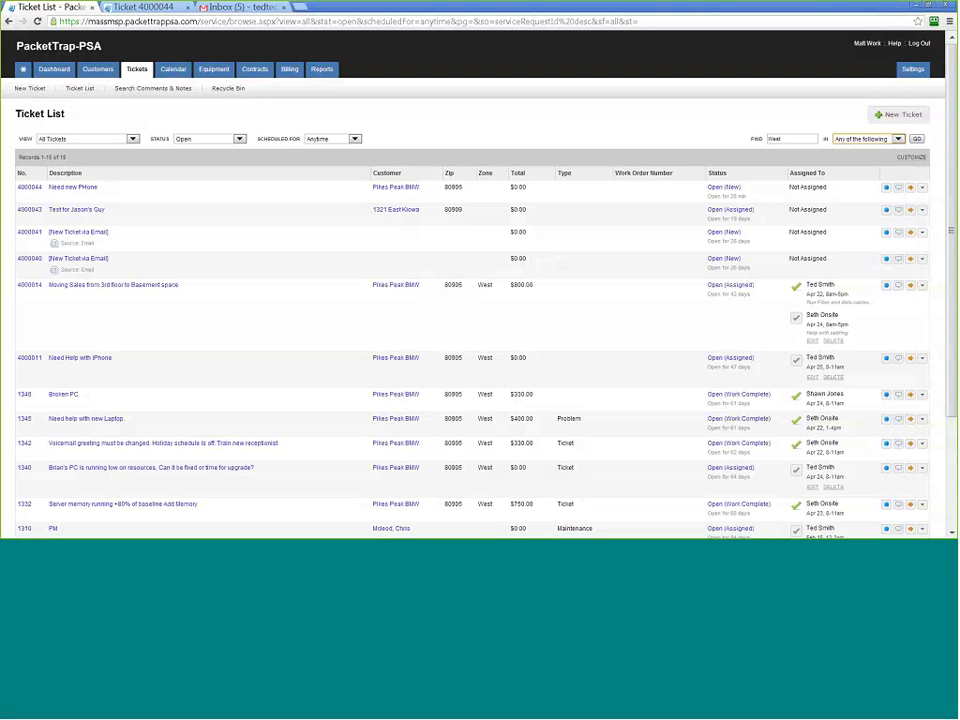
pyautogui.click(914, 139)
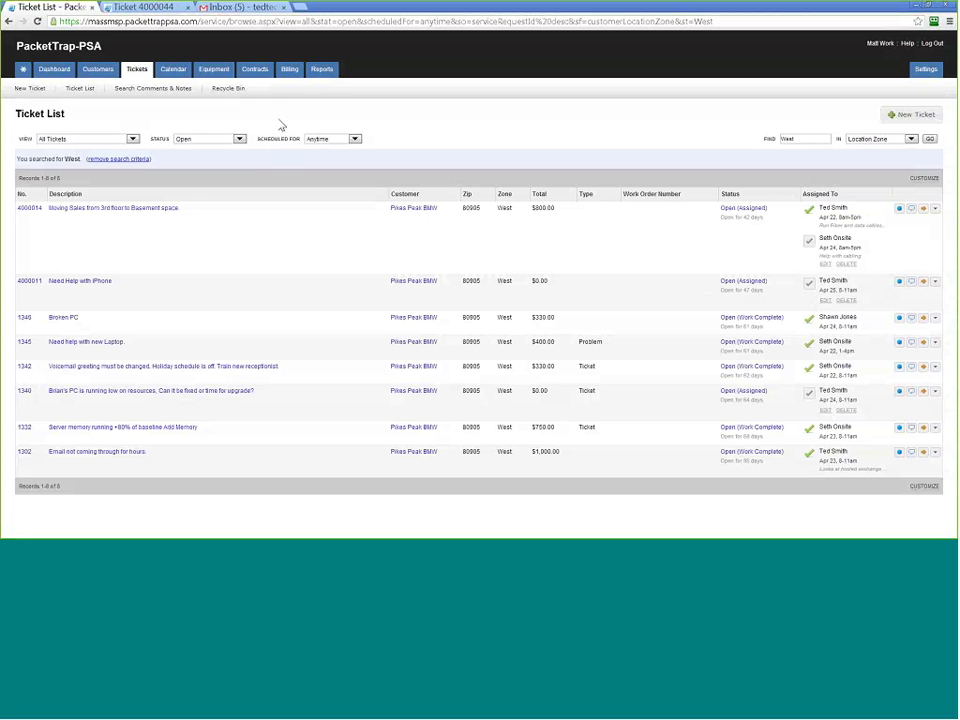
pyautogui.click(169, 75)
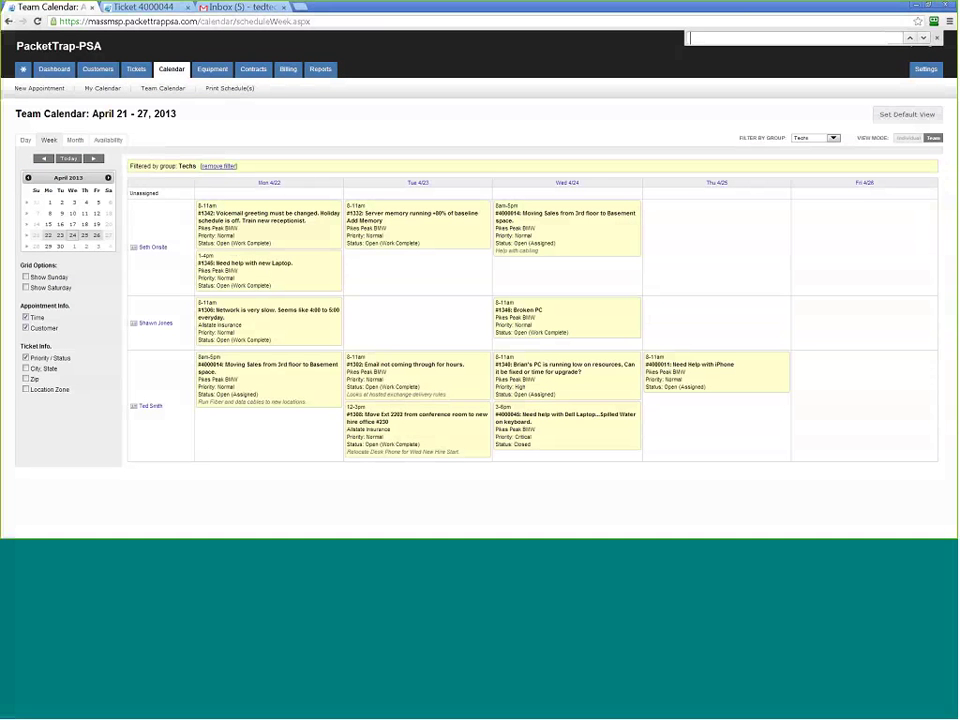
# Turn on the Zip option under Ticket Info so calendar entries show zip codes, then go to Settings
pyautogui.hotkey('ctrl', 'f')
pyautogui.click(25, 380)
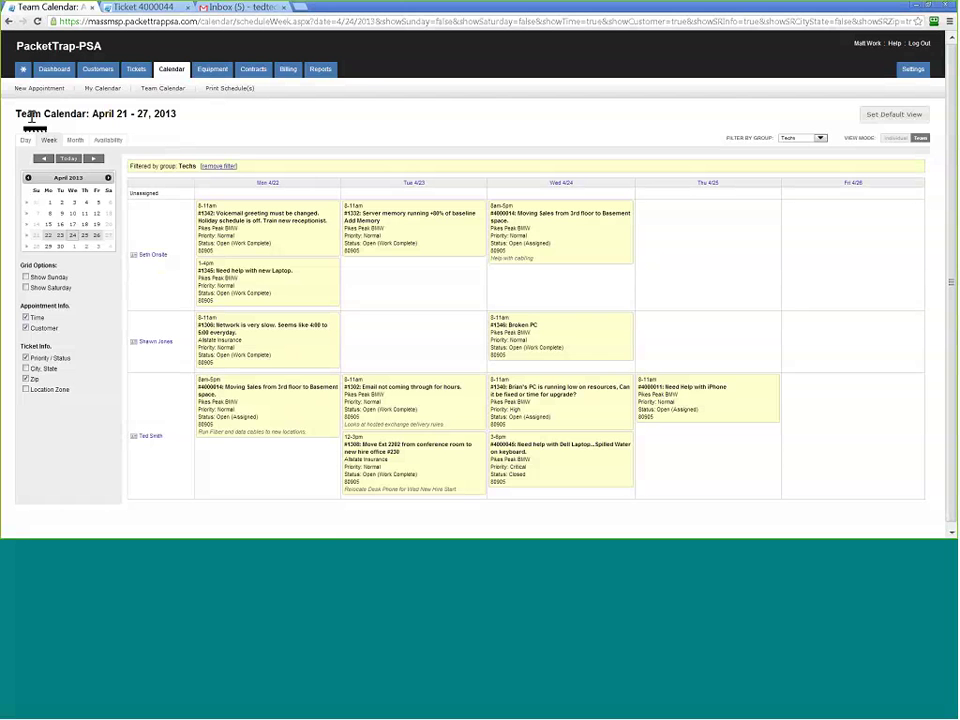
pyautogui.click(913, 69)
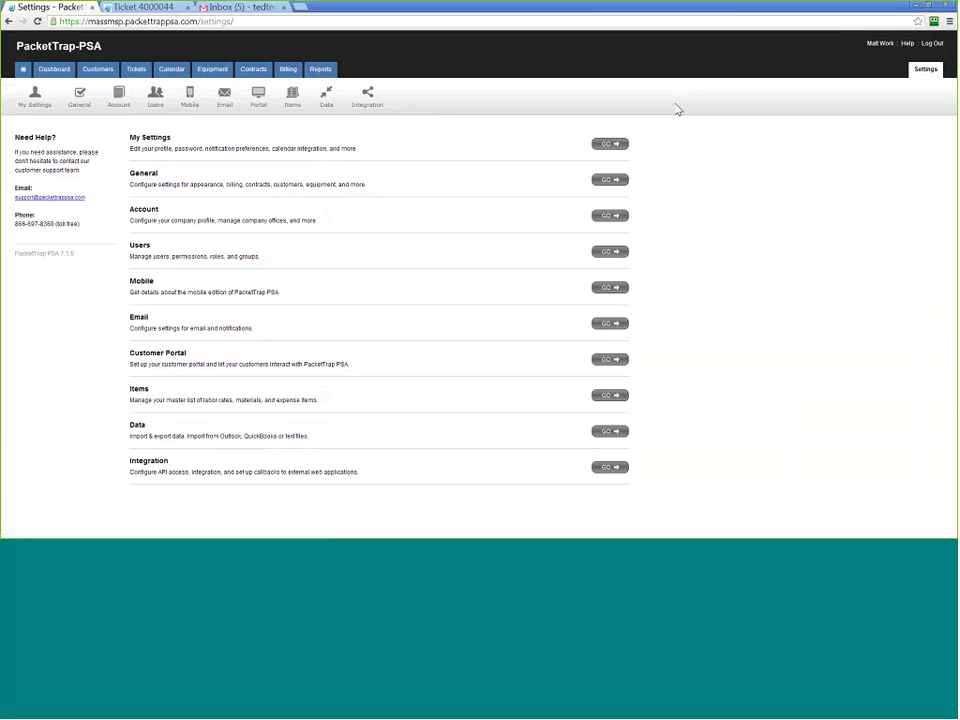
# Go to My Settings > Calendar Sync and highlight the personal iCalendar subscription URL
pyautogui.click(42, 108)
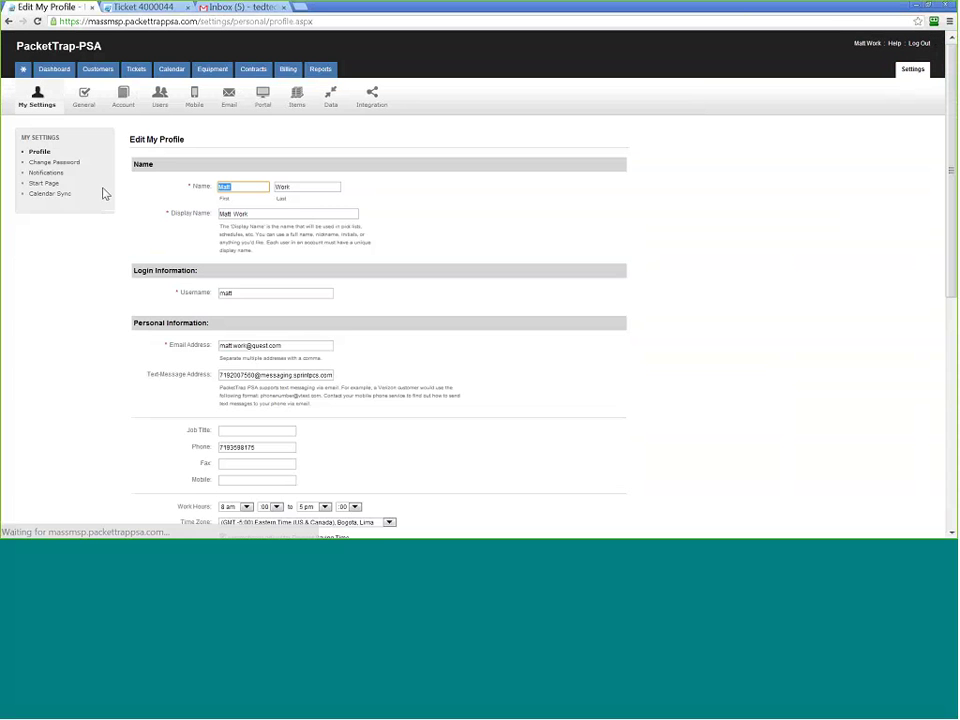
pyautogui.click(50, 194)
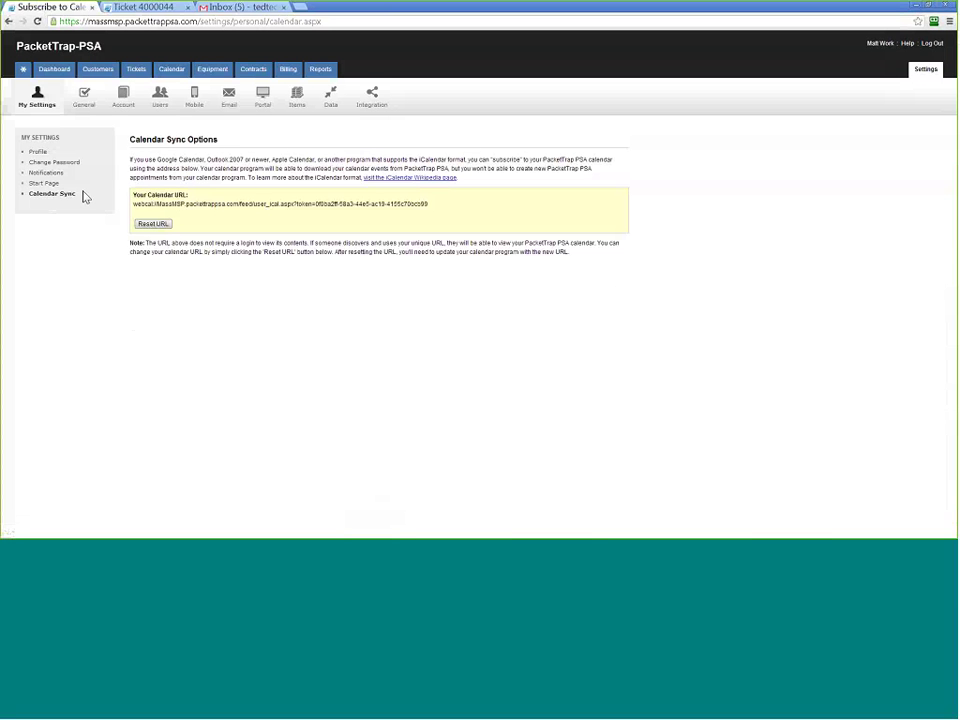
pyautogui.moveTo(133, 203); pyautogui.dragTo(440, 208)
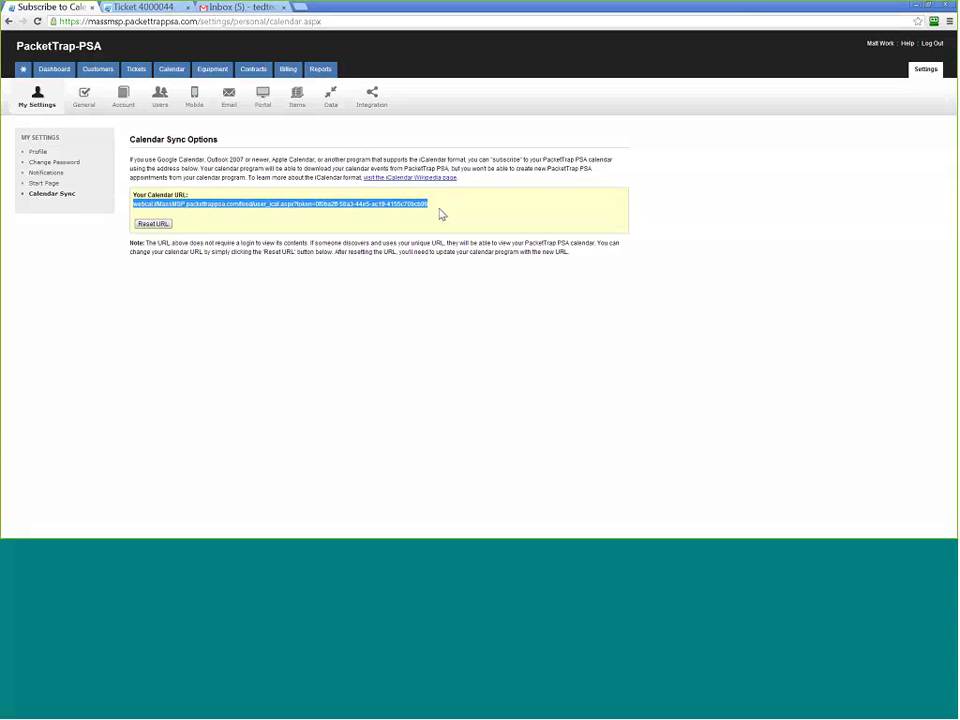
pyautogui.click(441, 214)
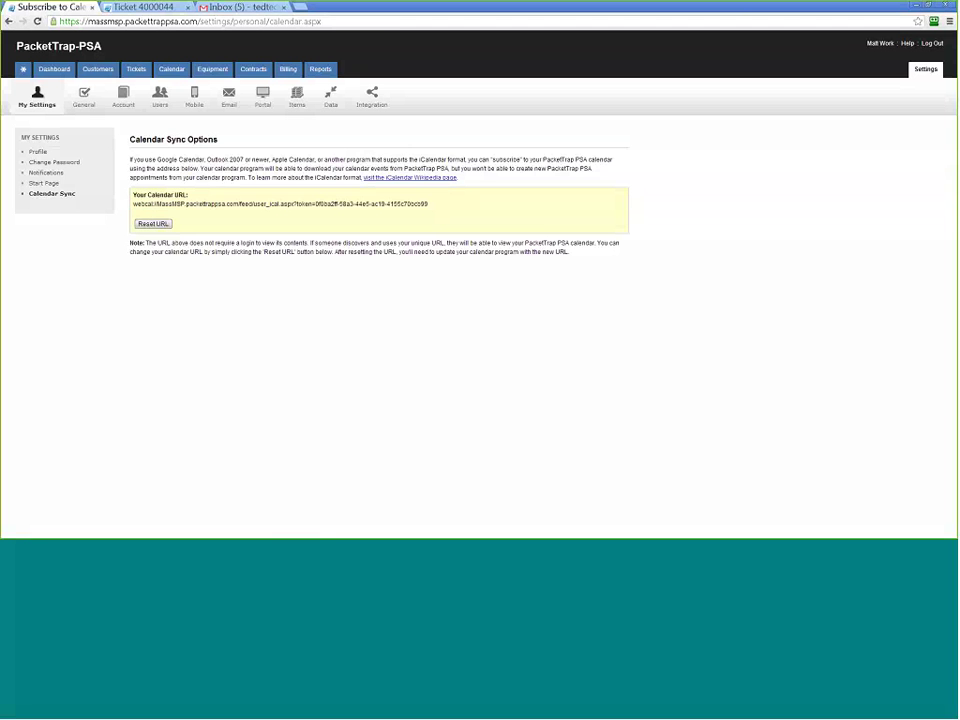
# Show notification preferences down to the Calendar Meeting Requests via Email section, briefly highlighting its heading
pyautogui.click(47, 174)
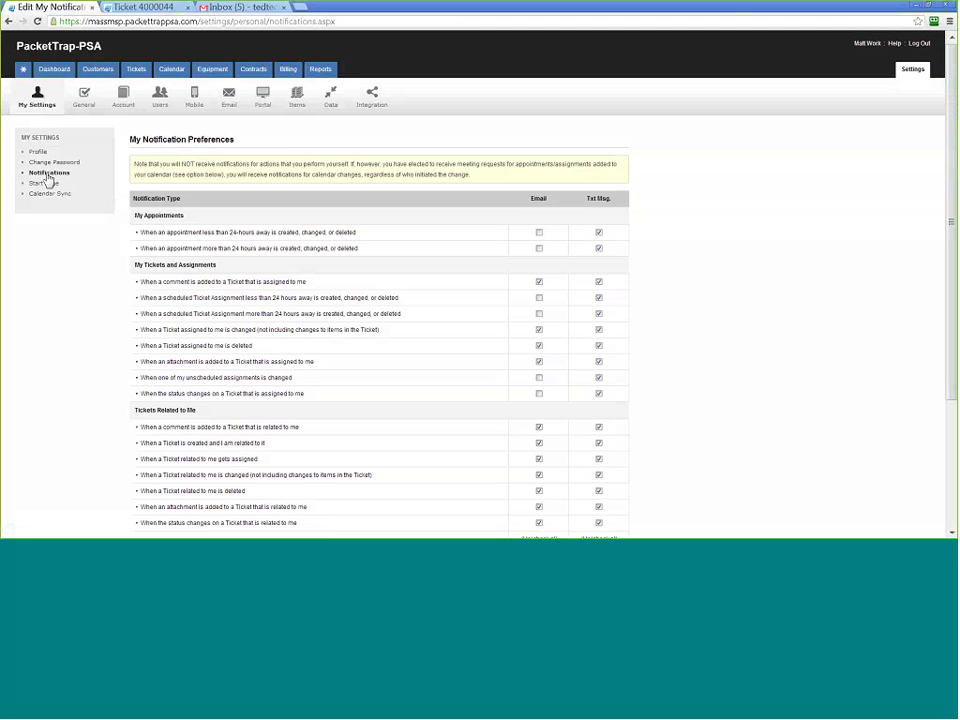
pyautogui.scroll(-2, 131, 235)
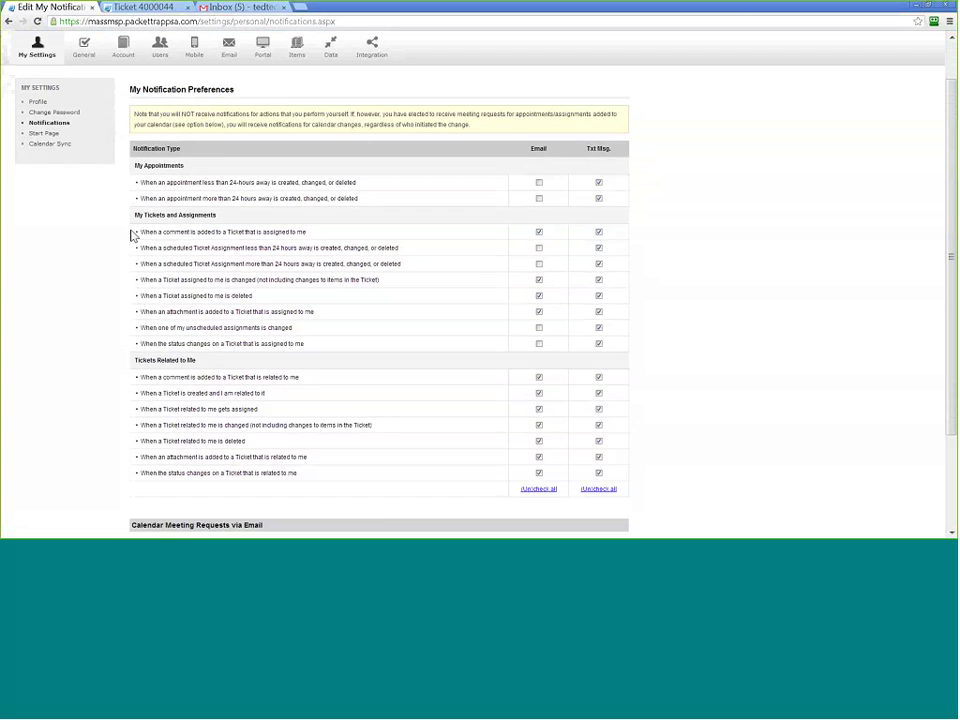
pyautogui.scroll(-2, 130, 236)
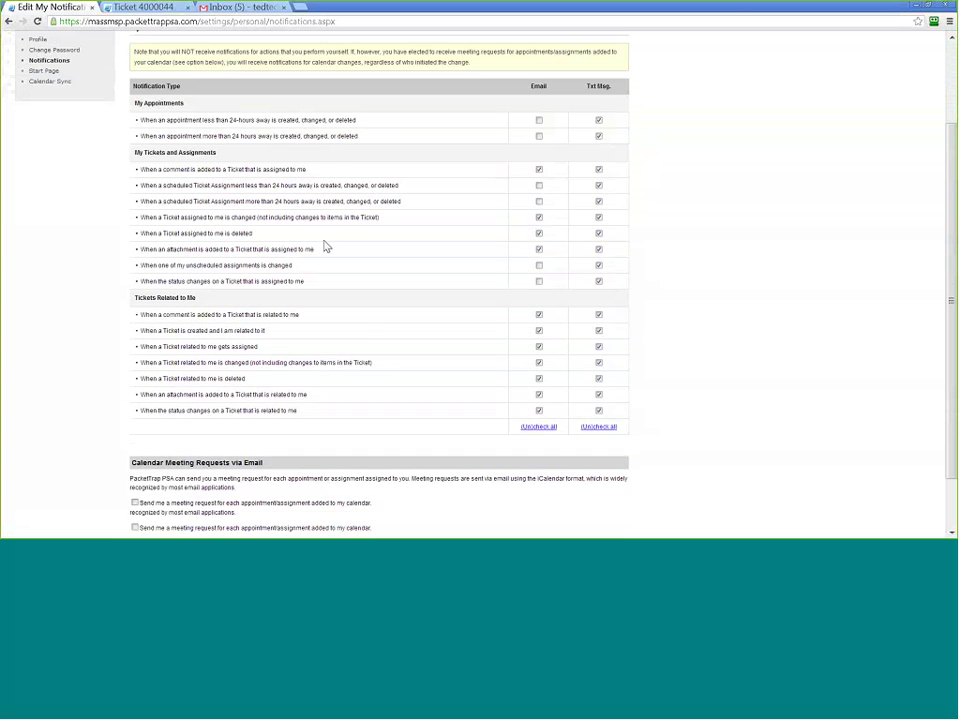
pyautogui.scroll(-2, 57, 348)
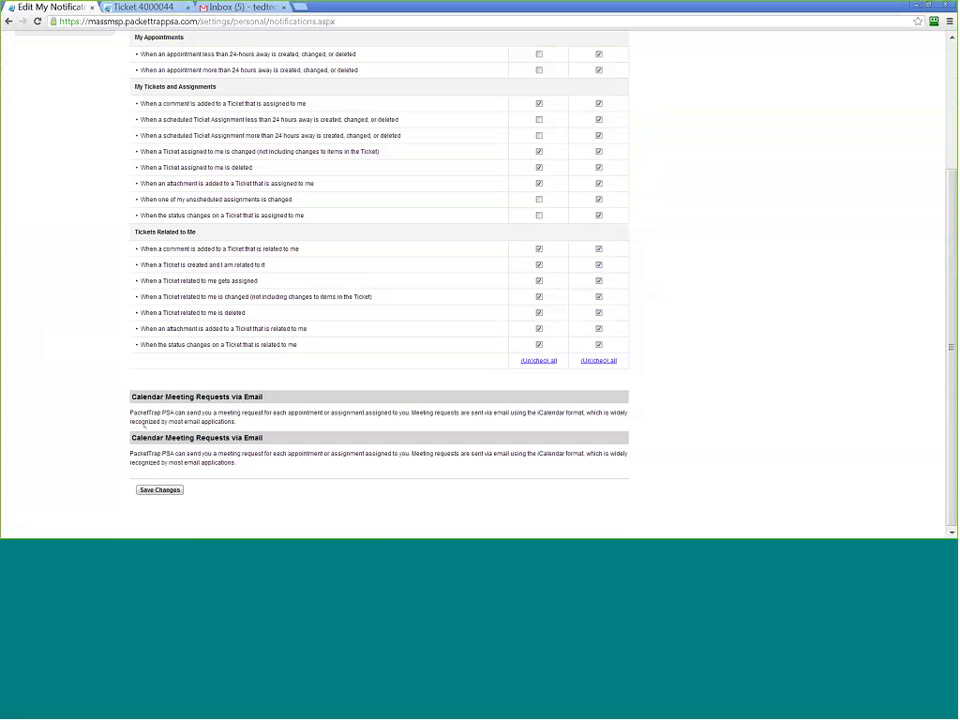
pyautogui.moveTo(132, 398); pyautogui.dragTo(282, 401)
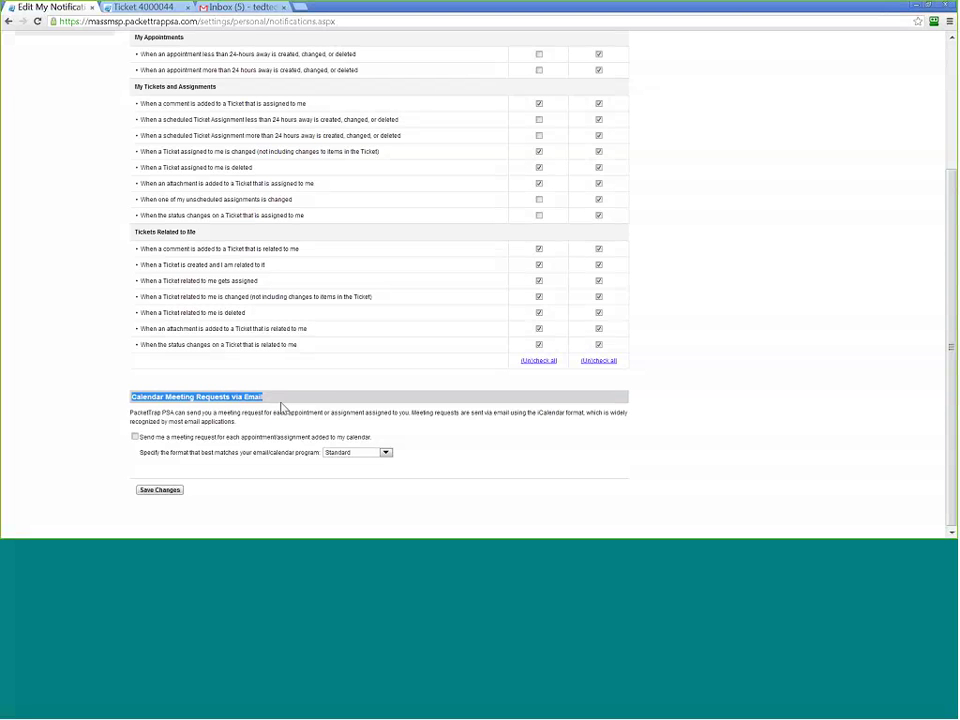
pyautogui.click(282, 407)
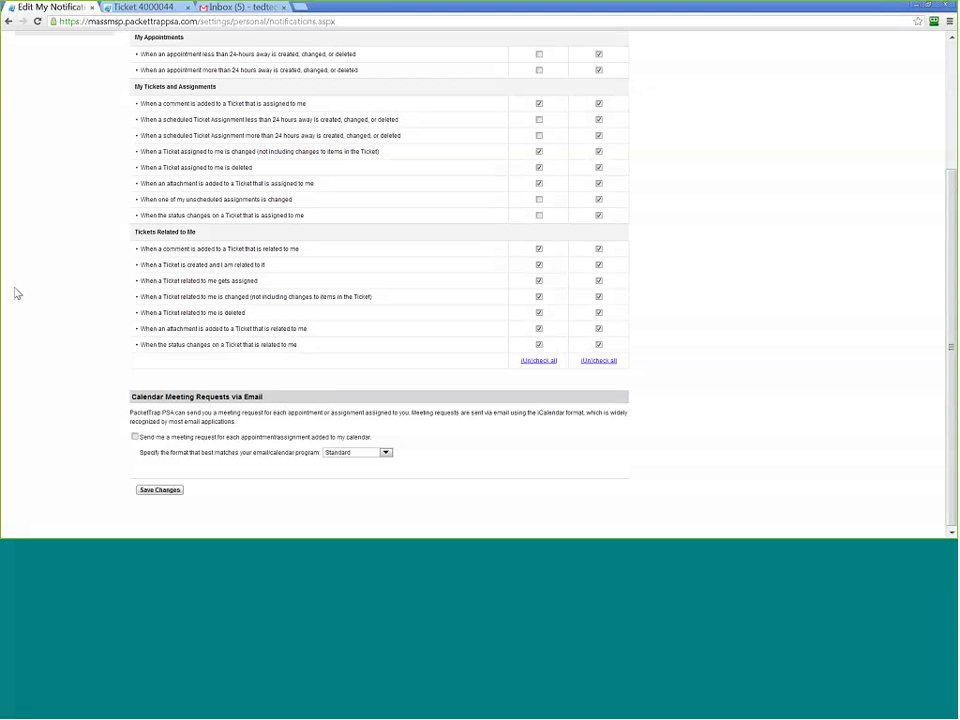